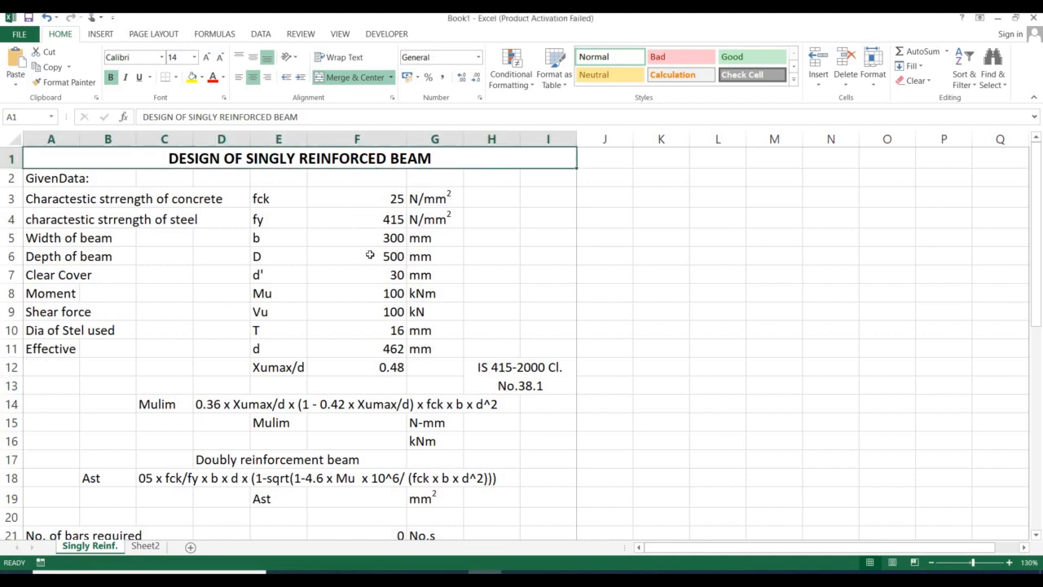
Examine the given beam data in F3:F10 and the effective depth row of the singly reinforced beam sheet
click(355, 202)
drag(356, 213, 365, 308)
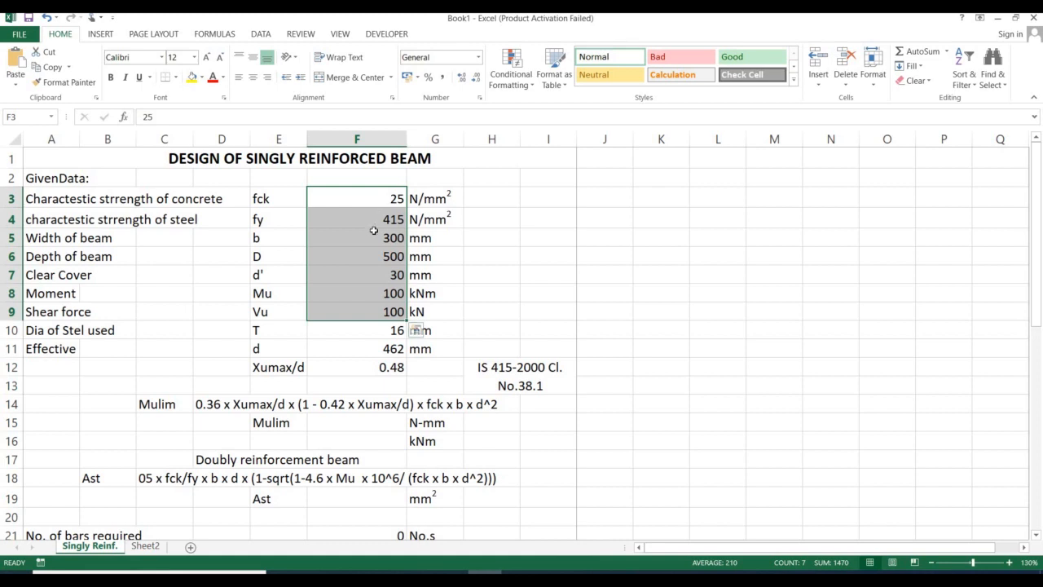
click(334, 258)
click(331, 275)
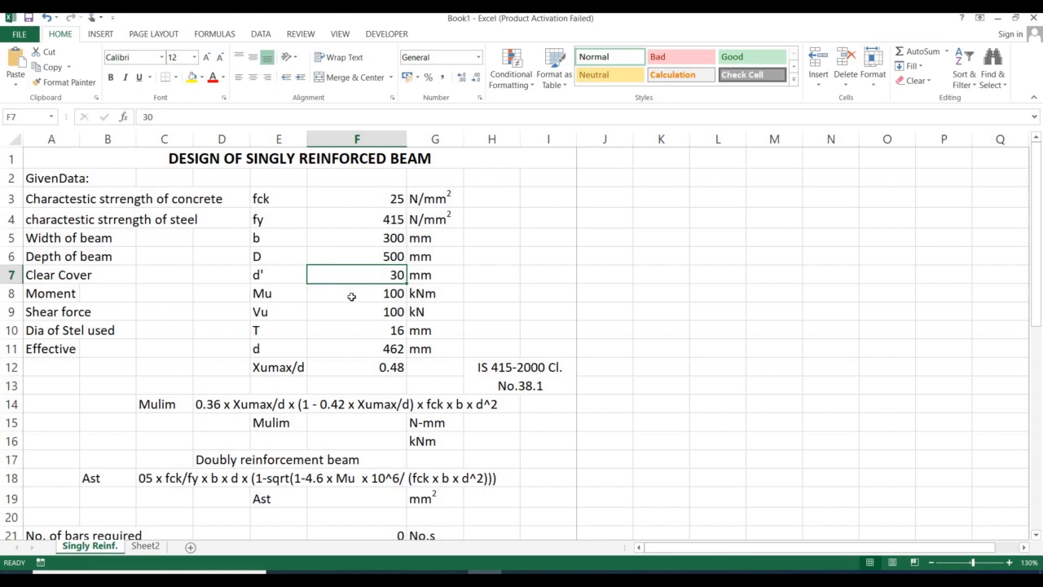
click(352, 296)
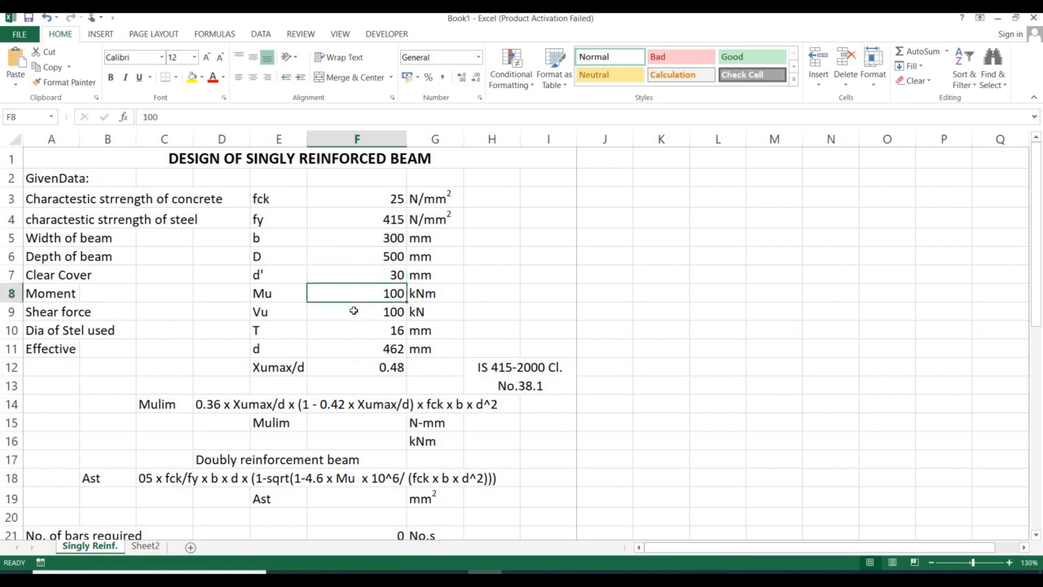
click(353, 310)
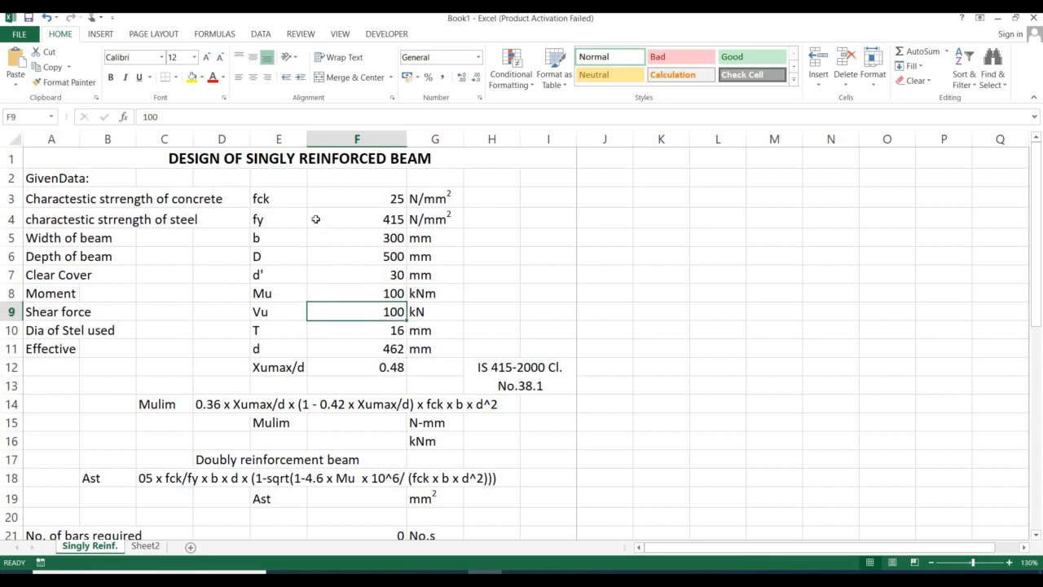
drag(334, 204, 360, 311)
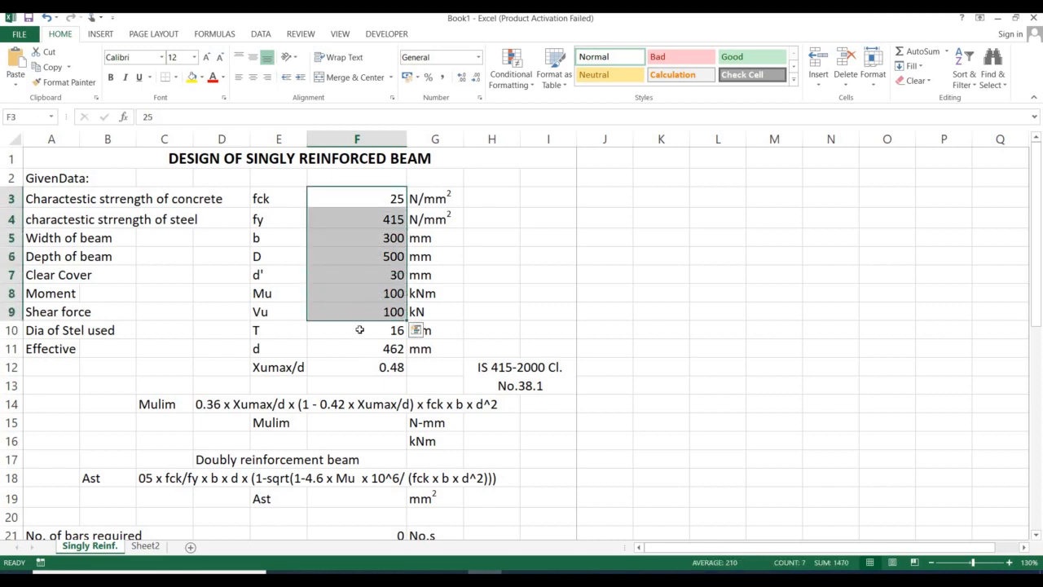
click(360, 329)
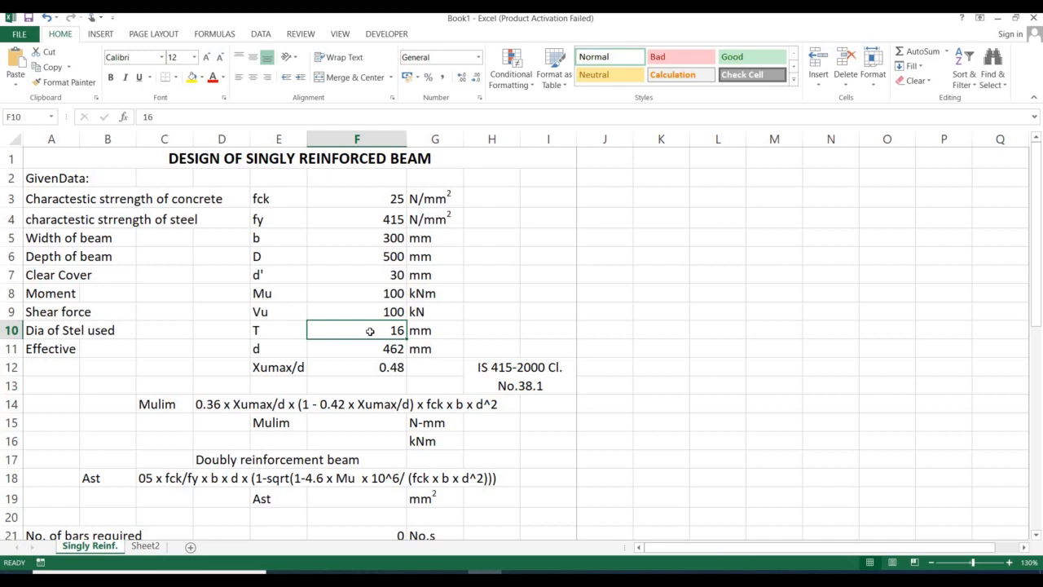
click(50, 348)
click(290, 354)
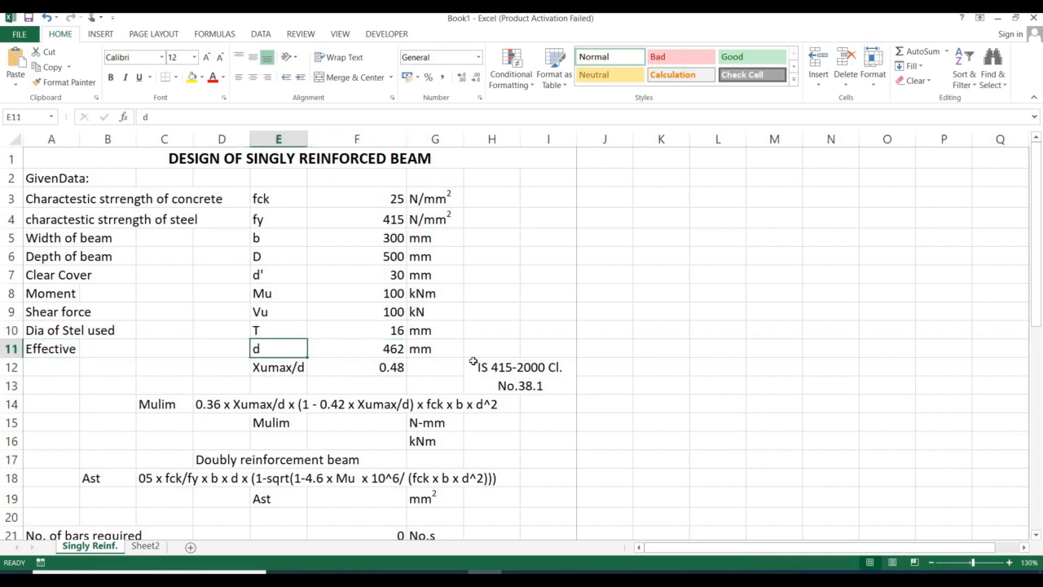
click(163, 352)
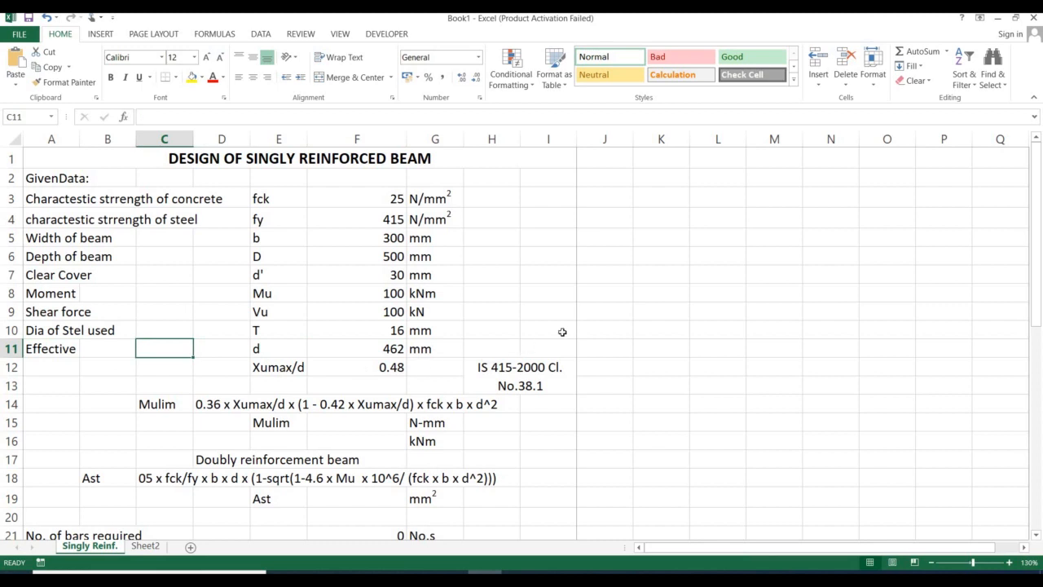
Write the effective depth expression d = D-d' as a text note in cell K10
click(682, 326)
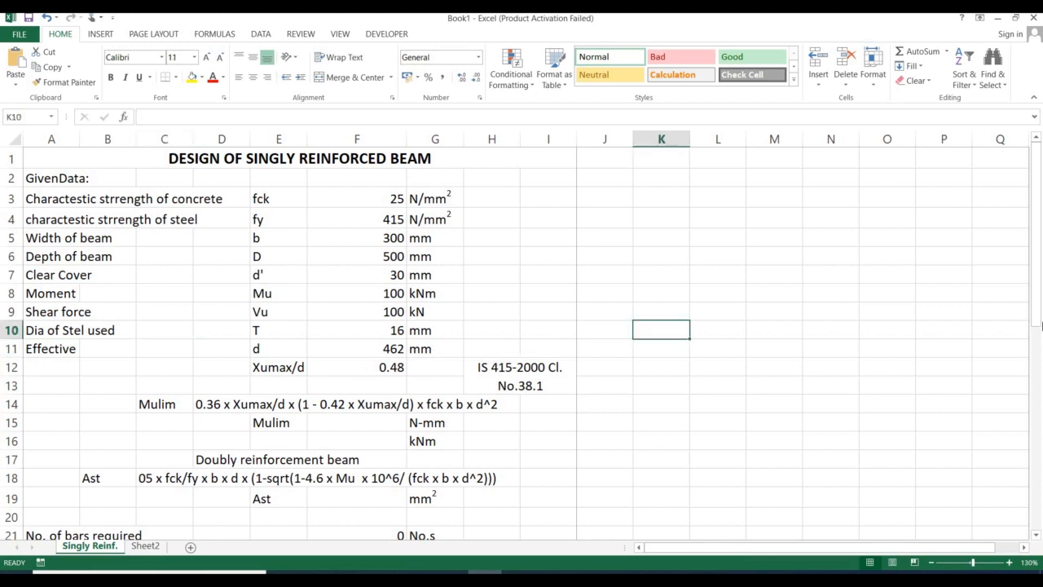
text(d = )
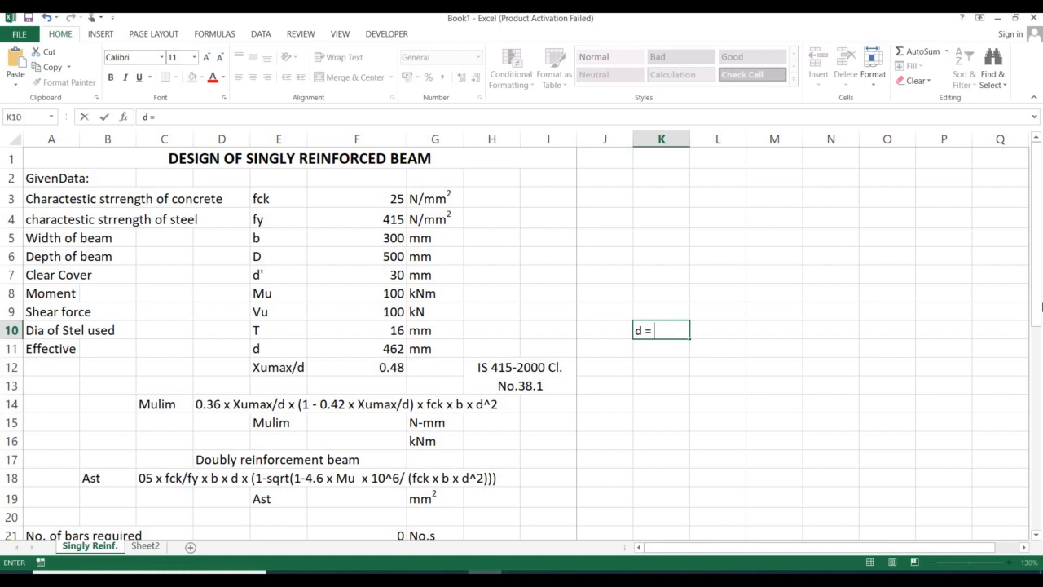
text(D-d')
key(Return)
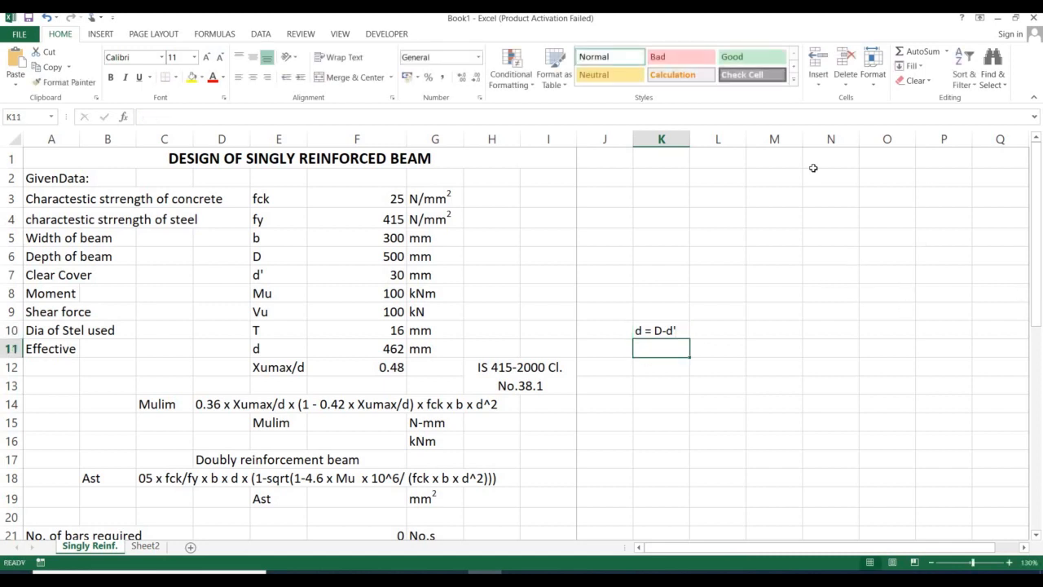
Replace the effective depth formula in F11 with =F6-F7, subtracting clear cover from beam depth
click(367, 257)
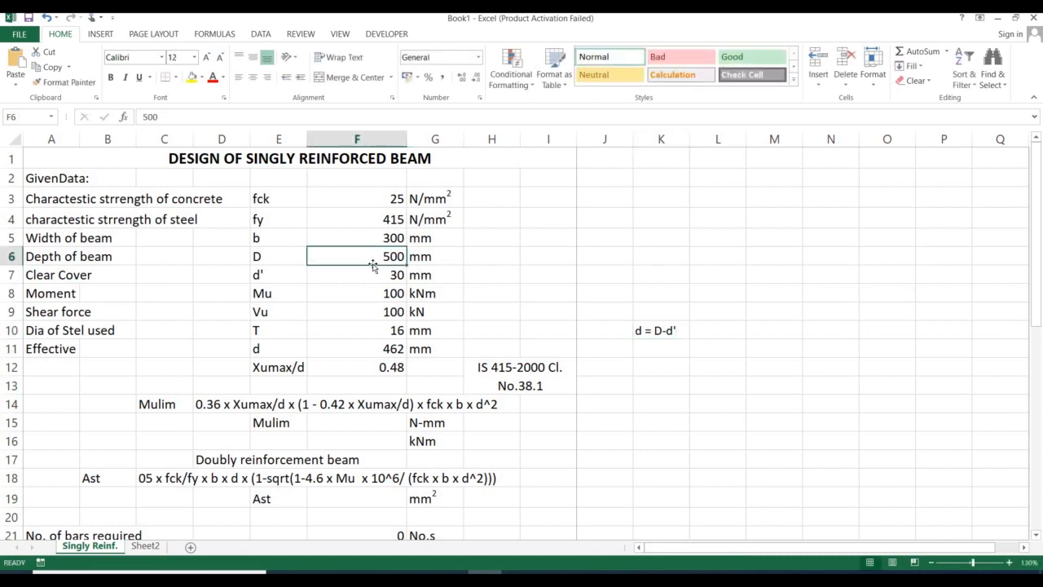
click(352, 274)
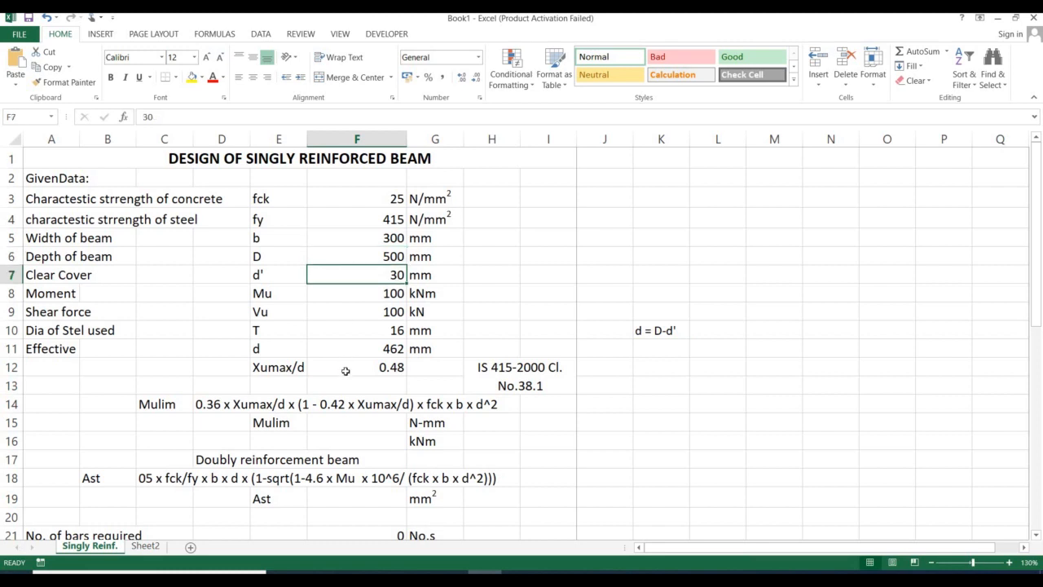
click(396, 352)
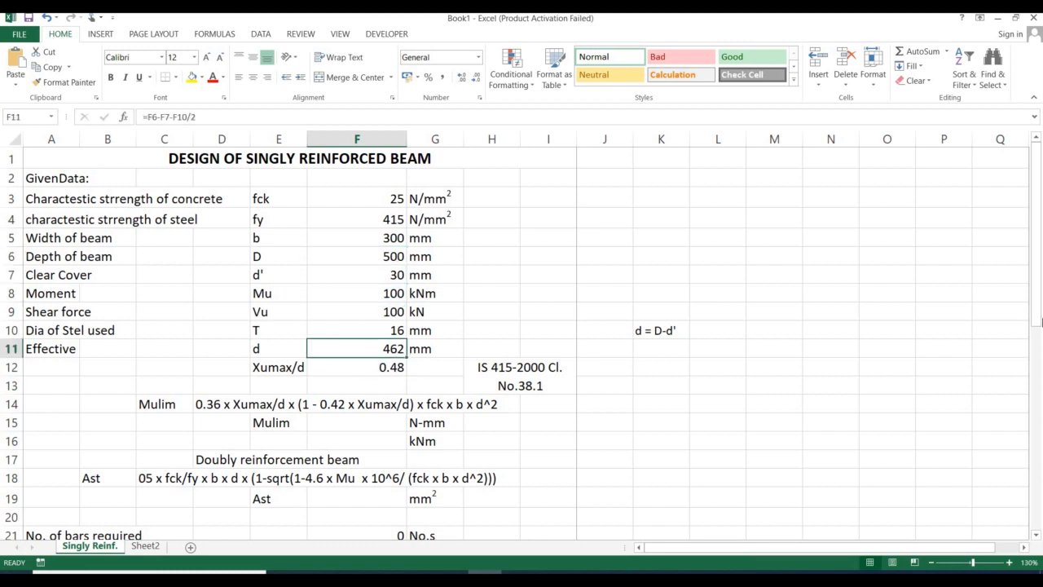
text(=)
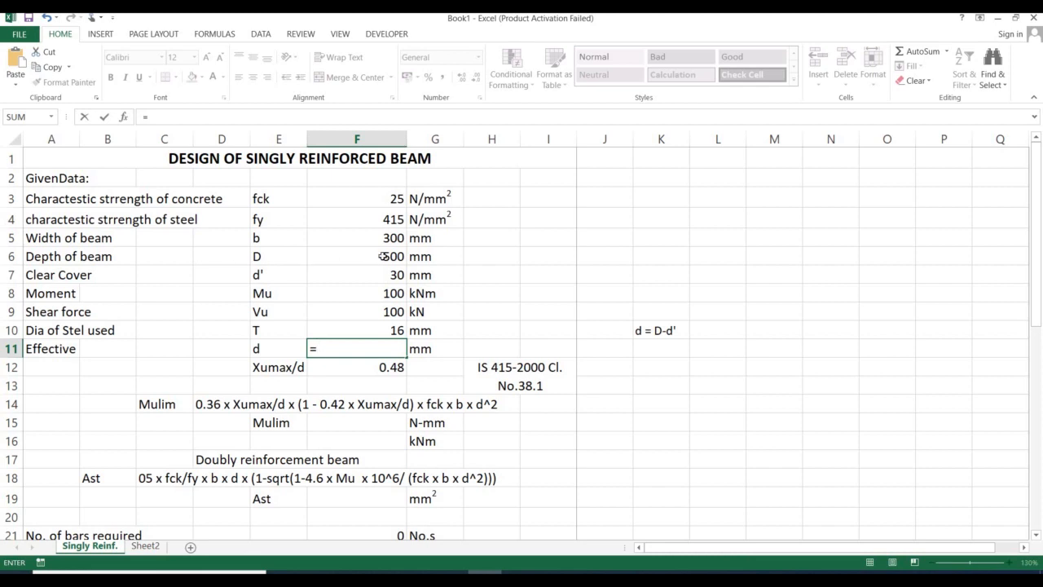
click(383, 256)
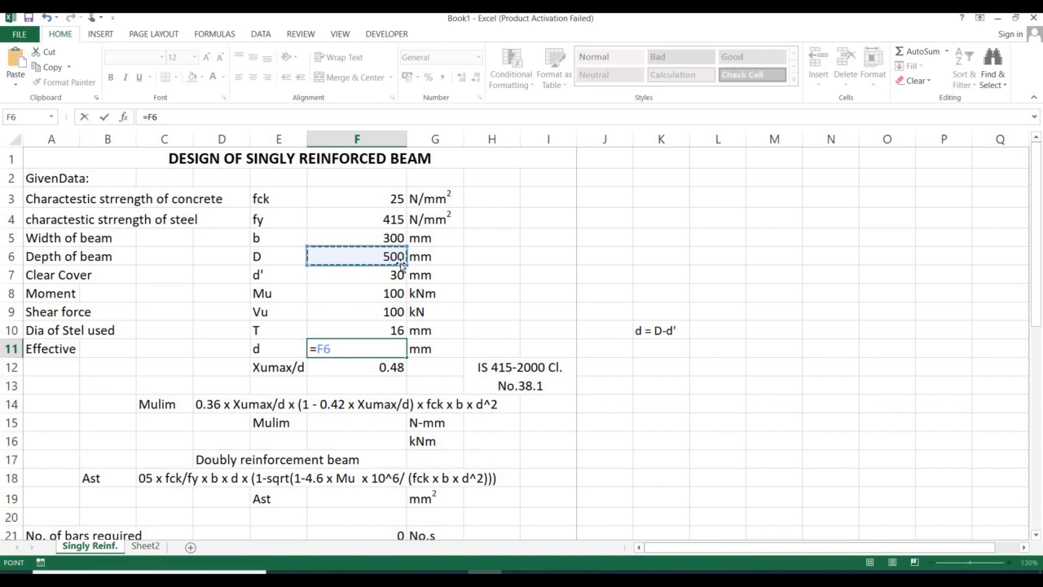
text(-)
click(365, 275)
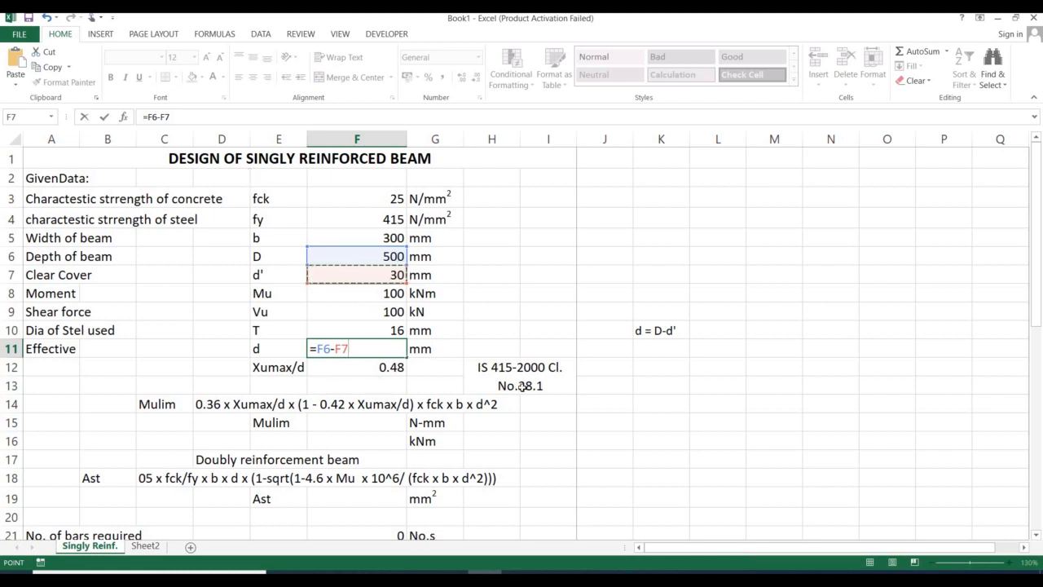
key(Return)
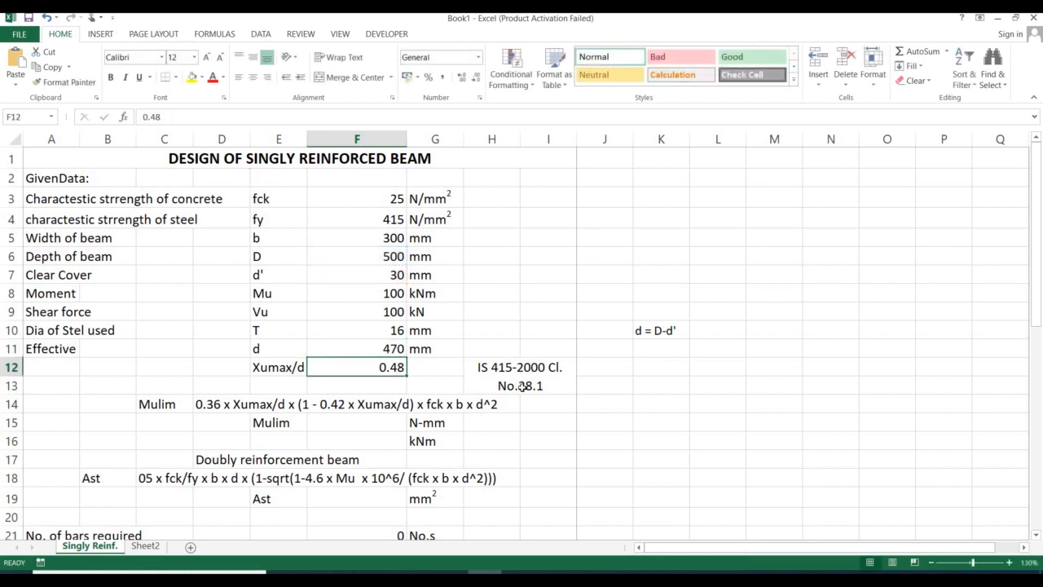
Set the clear cover d' in F7 to 25 mm to test the effective depth formula
key(Up)
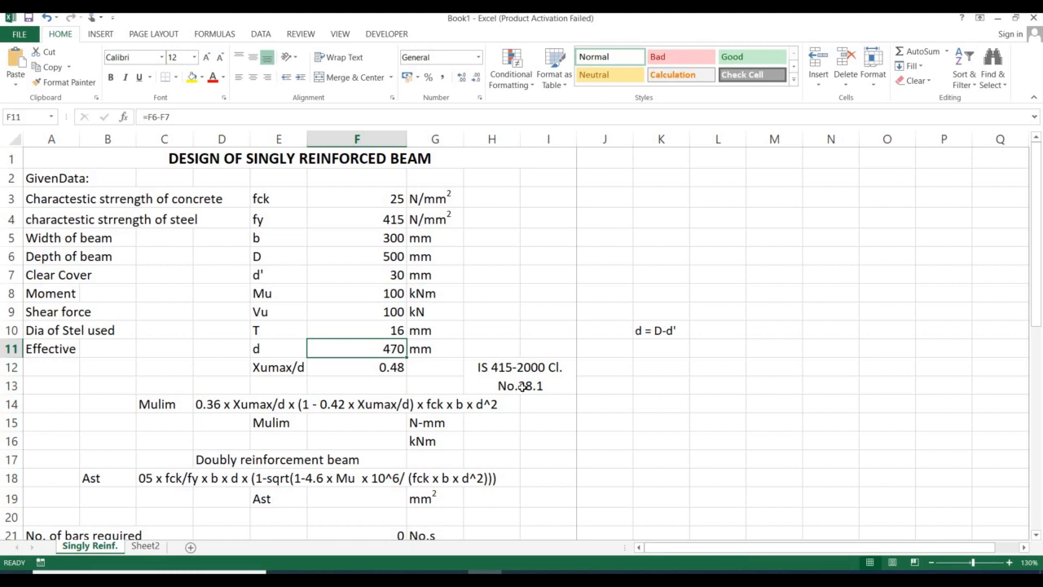
key(Up)
key(Up)
key(Up)
key(Up)
key(Up)
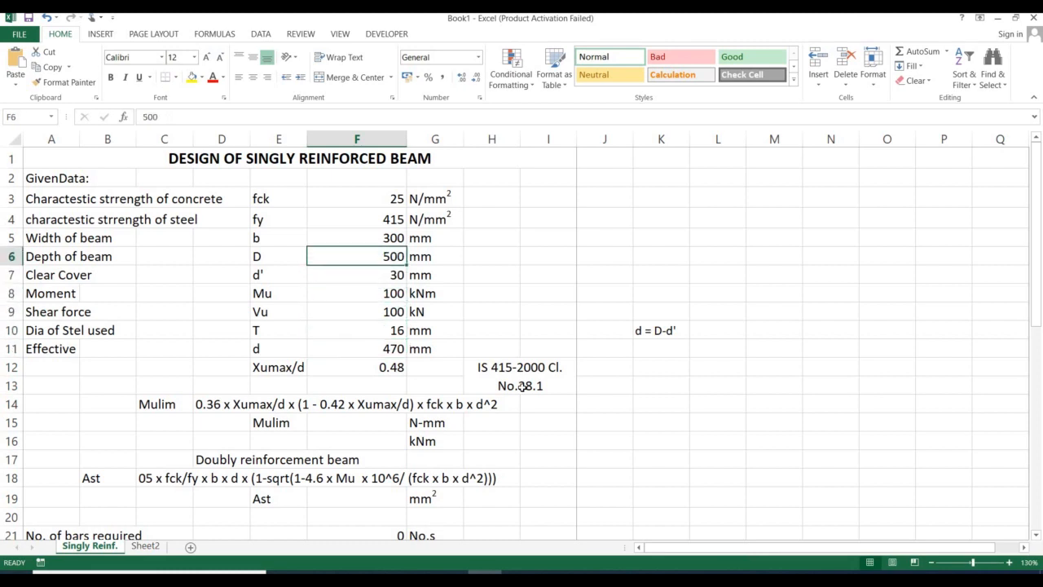
key(Down)
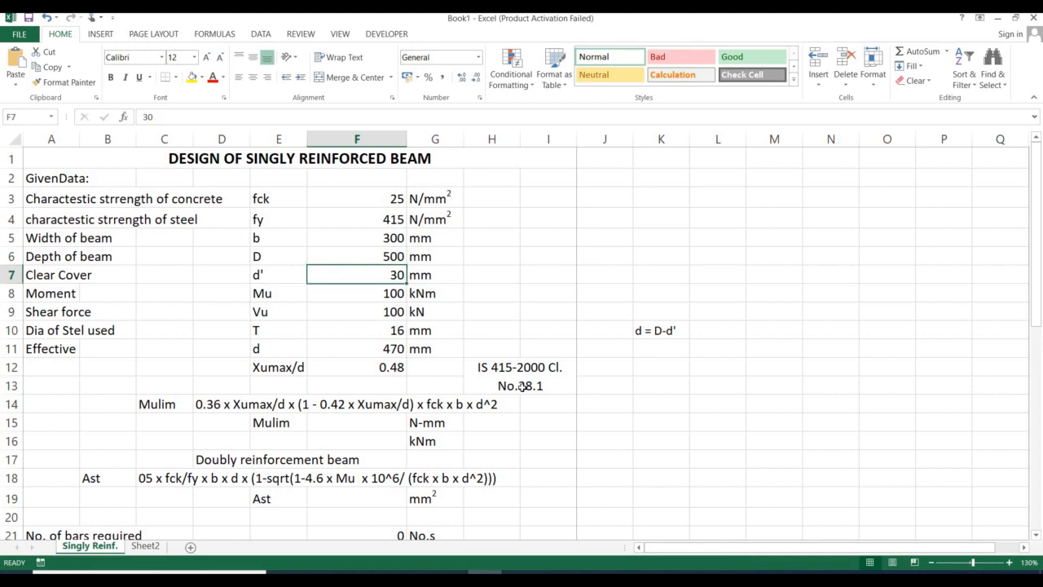
text(25)
key(Return)
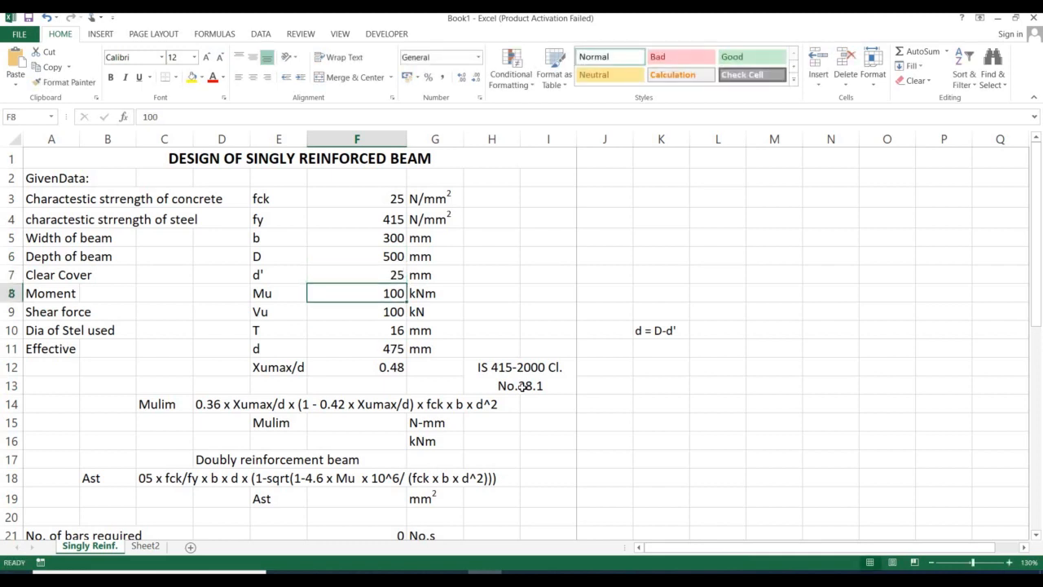
Check the effective depth in F11 and set the clear cover in F7 to 30 mm
click(346, 350)
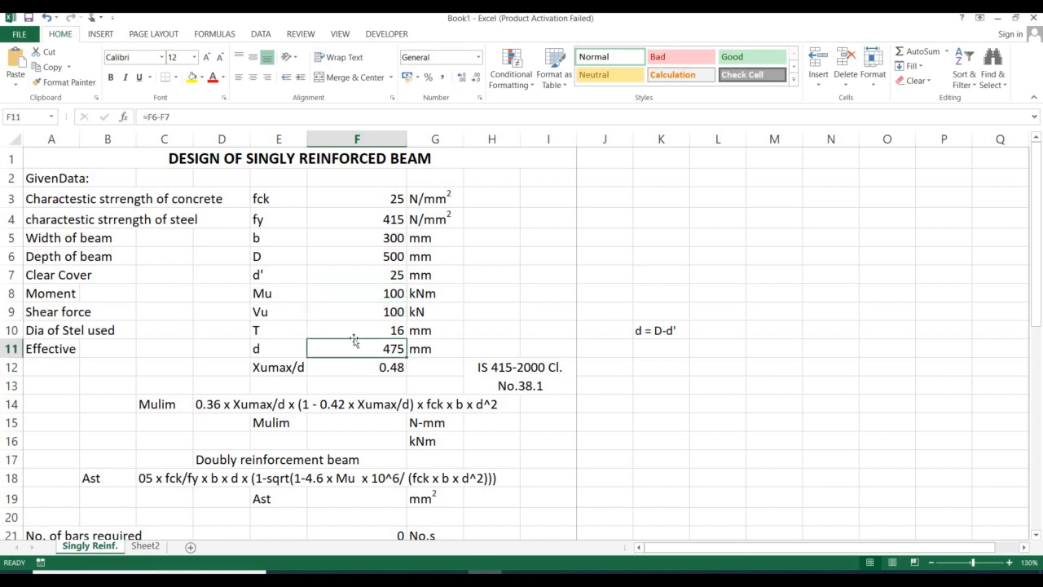
click(361, 278)
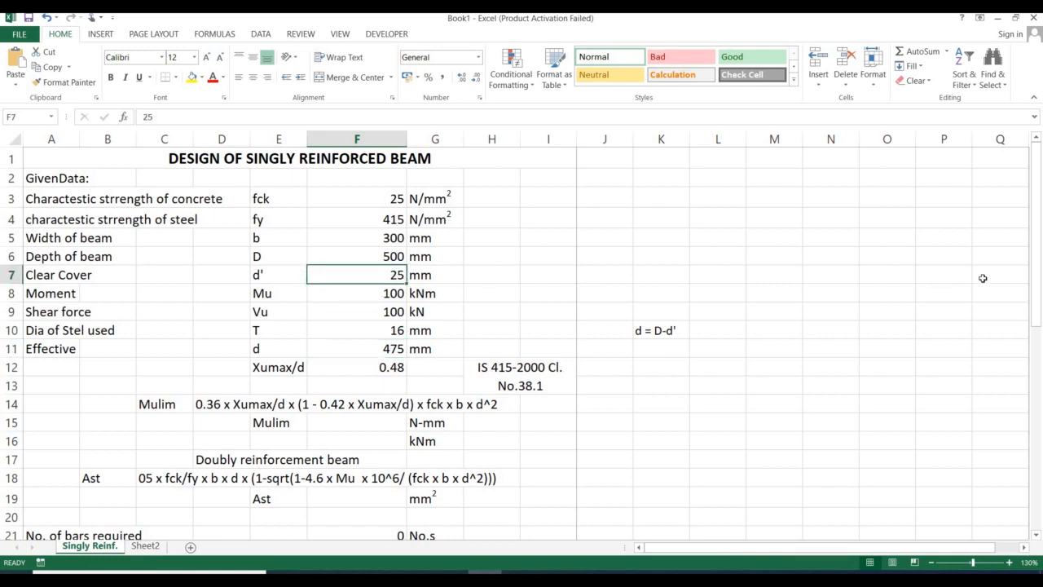
text(30)
key(Return)
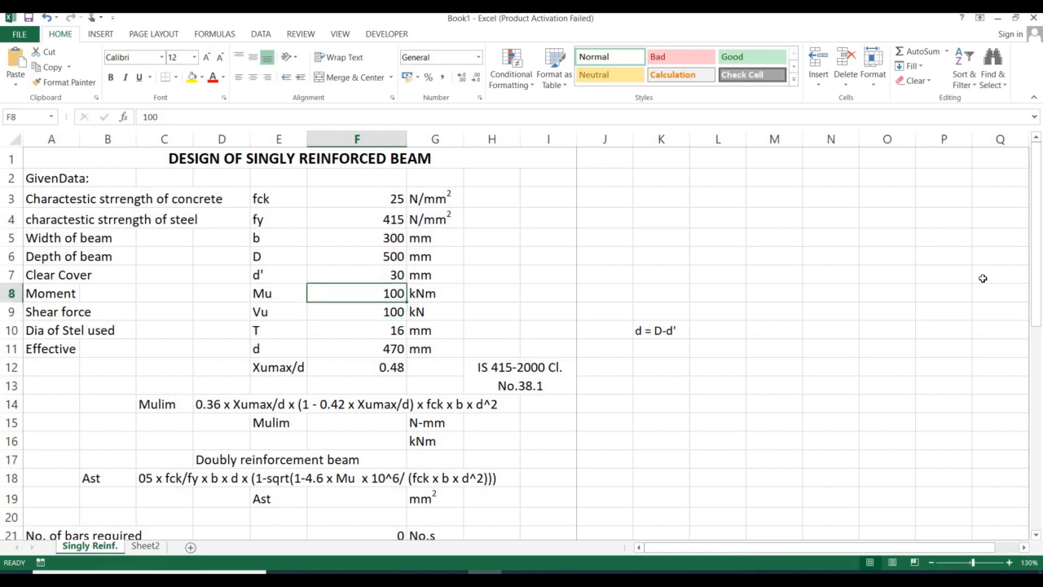
Review the beam depth and clear cover inputs in F6:F7 and the effective depth formula in F11
key(Up)
key(Up)
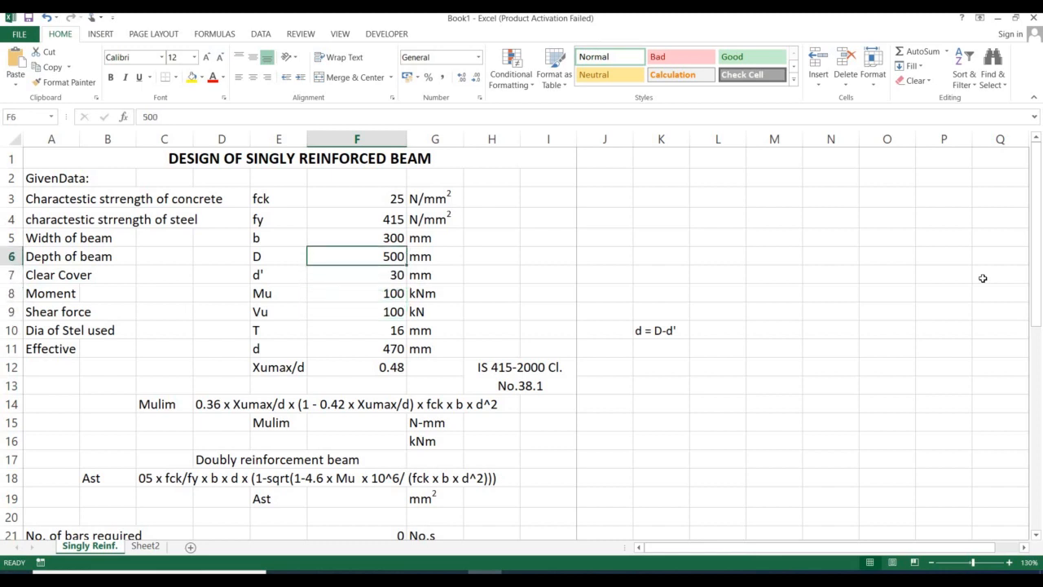
key(Down)
key(Up)
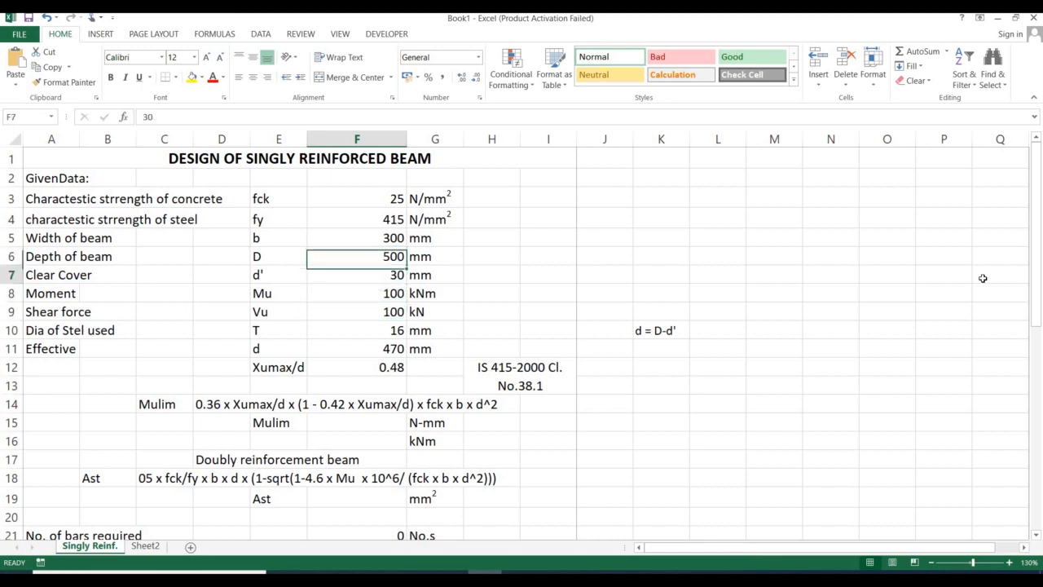
key(Down)
key(Down)
key(Down)
key(Down)
key(Down)
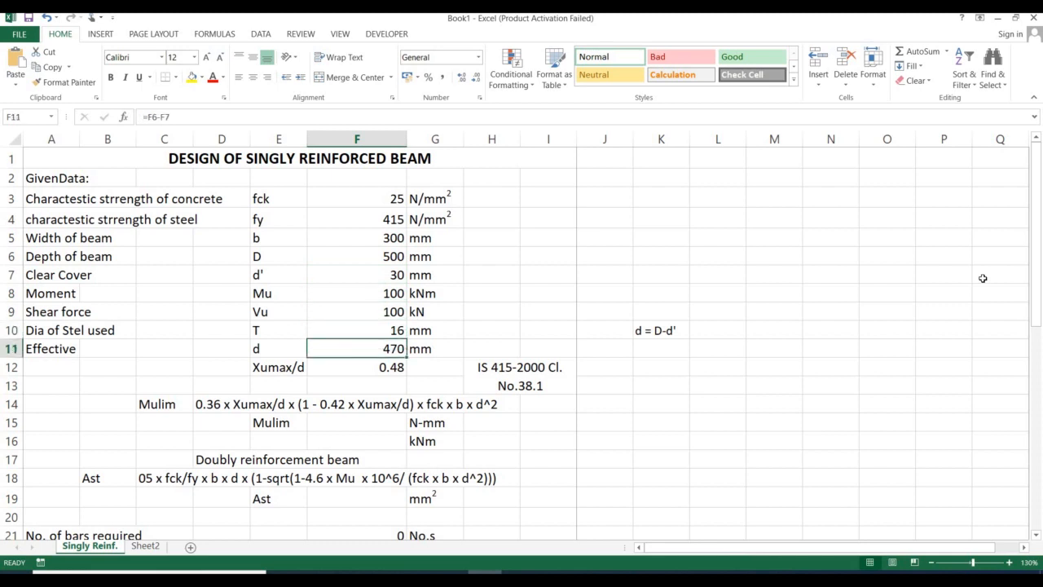
key(Up)
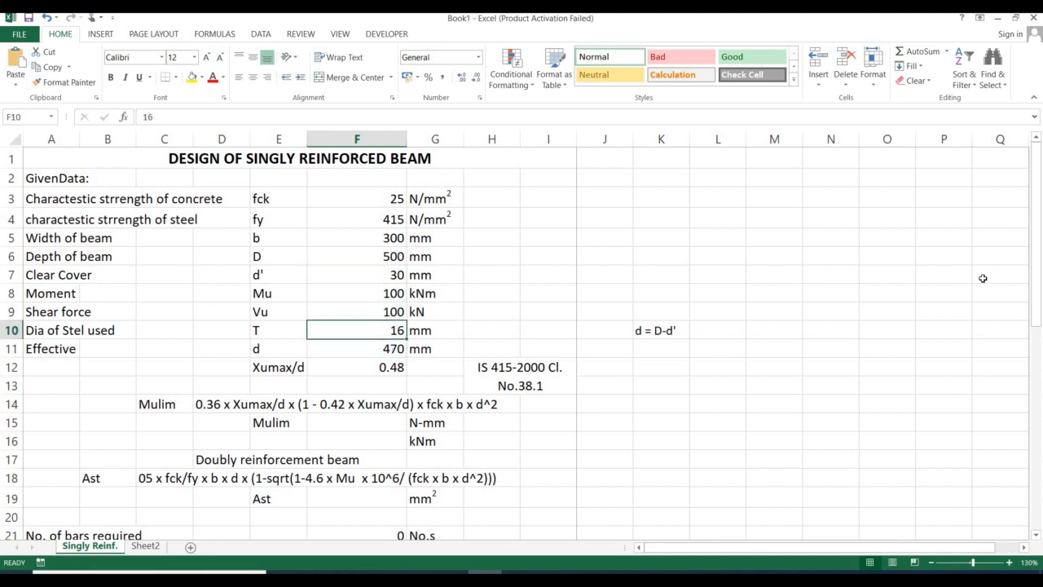
drag(326, 259, 326, 269)
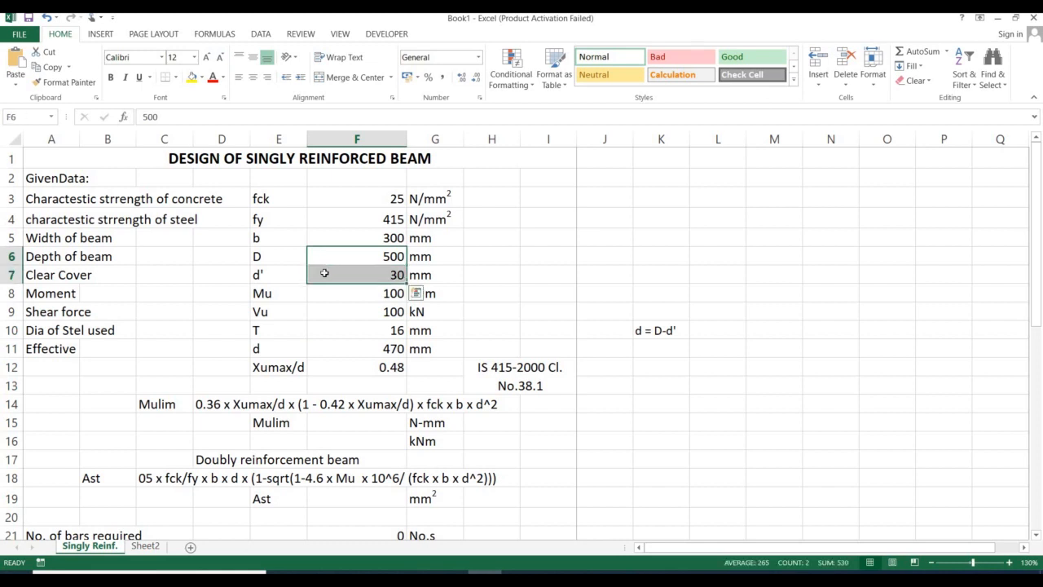
click(345, 345)
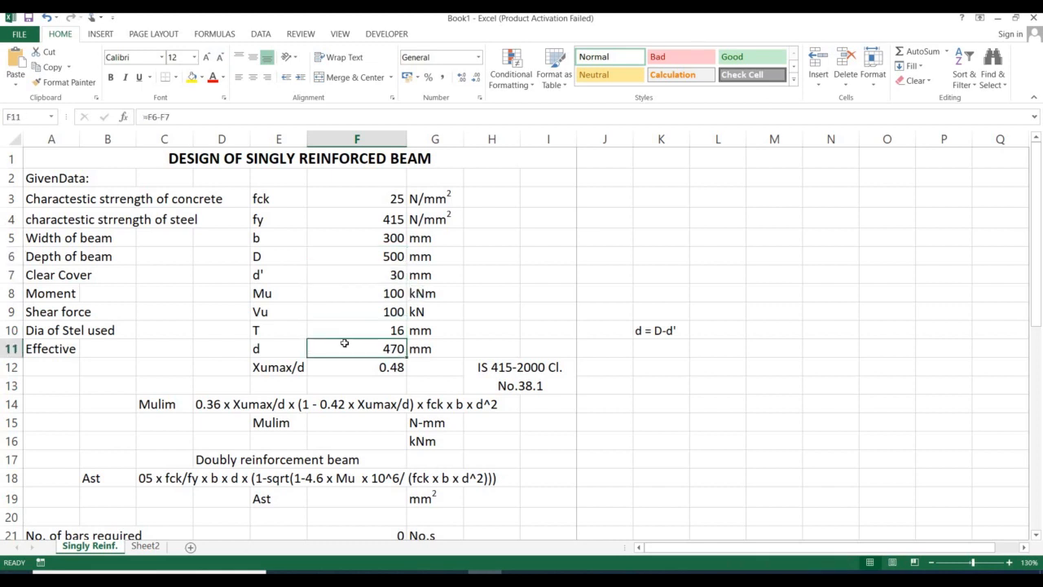
Switch to 456.pdf in Adobe Acrobat Reader and find clause 38.1 of IS 456:2000, the reference for Xumax/d
click(259, 369)
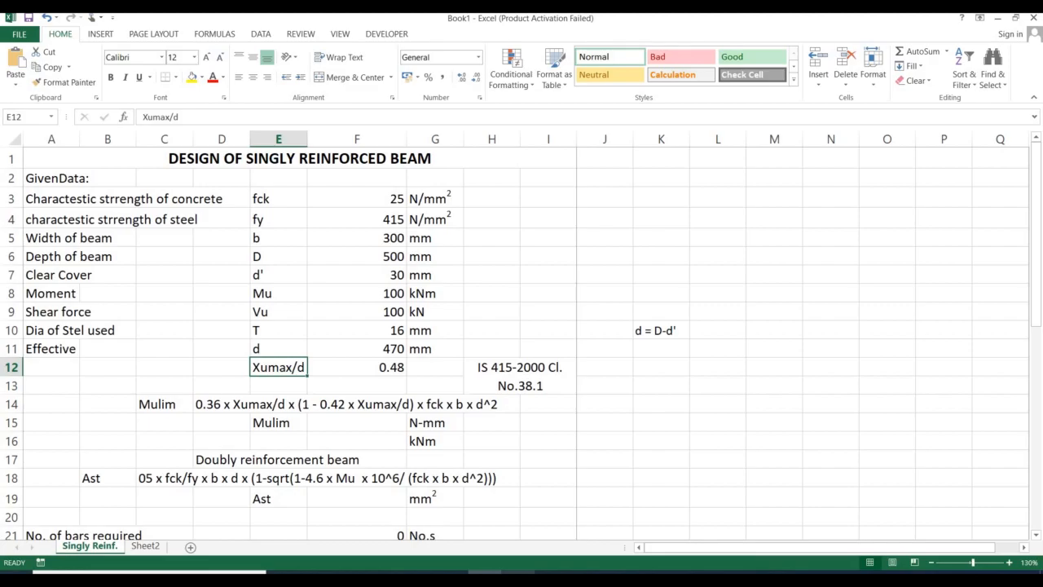
click(518, 579)
scroll(496, 423, up, 12)
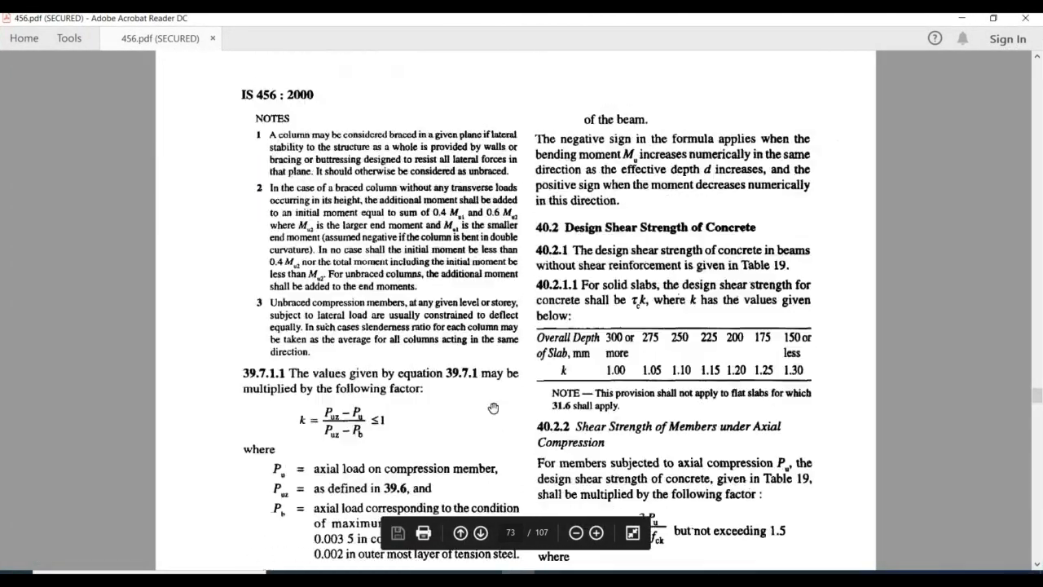
scroll(493, 408, up, 15)
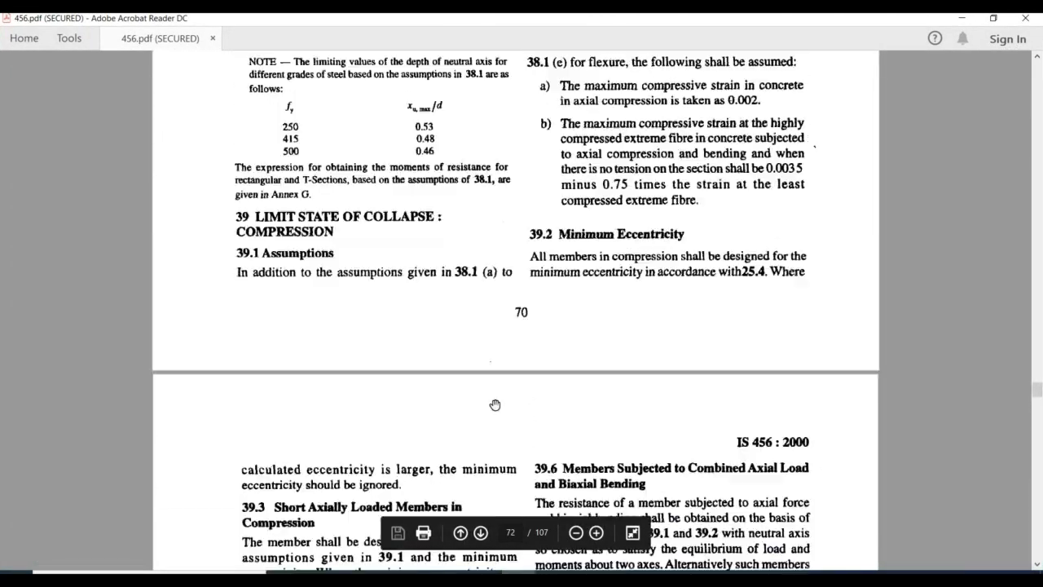
scroll(494, 405, up, 15)
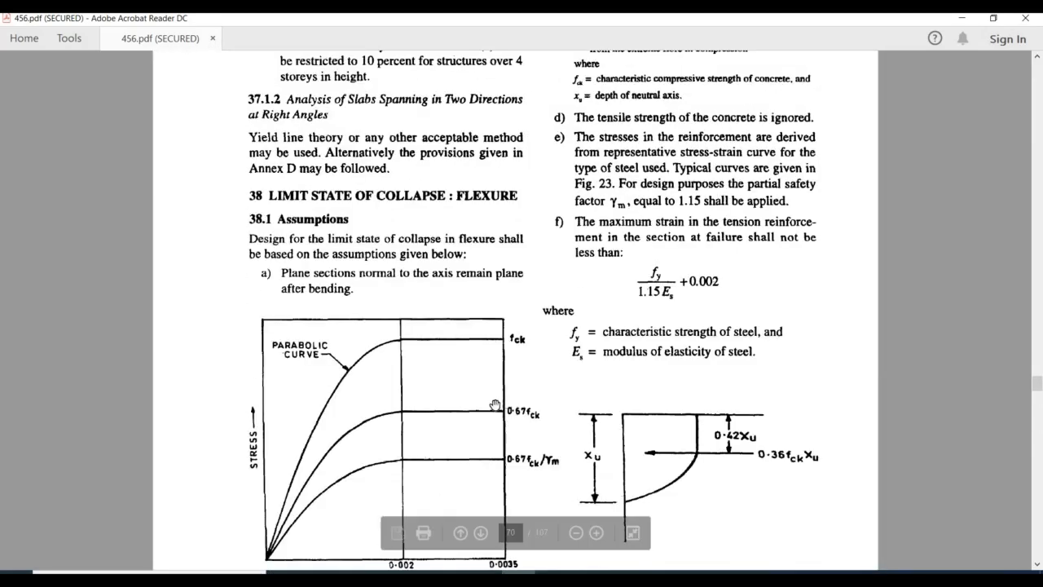
Find the note below Fig. 23 in 456.pdf that lists the limiting Xumax/d for each steel grade
scroll(495, 403, down, 2)
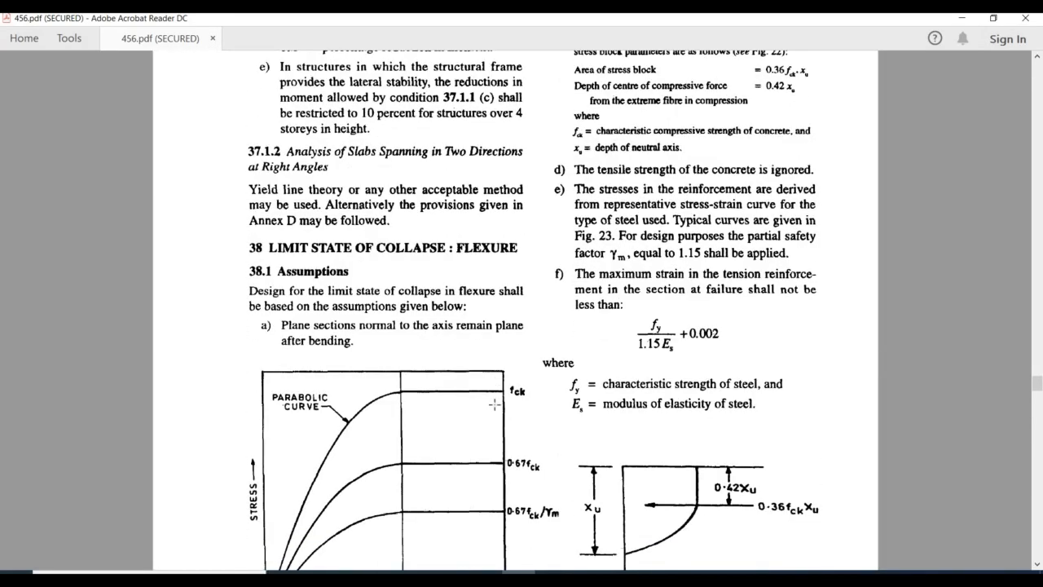
scroll(495, 403, down, 20)
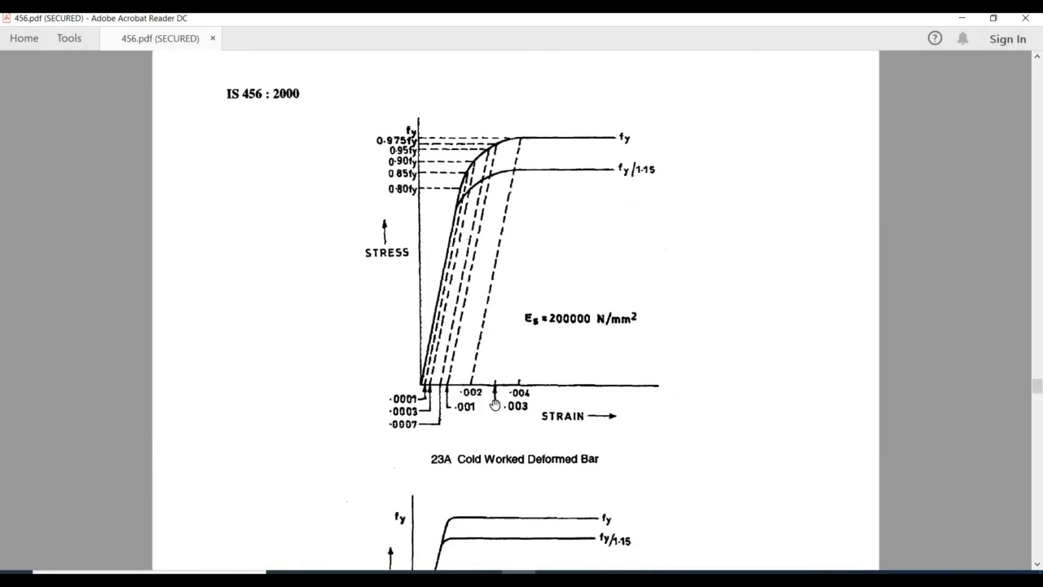
scroll(494, 405, down, 8)
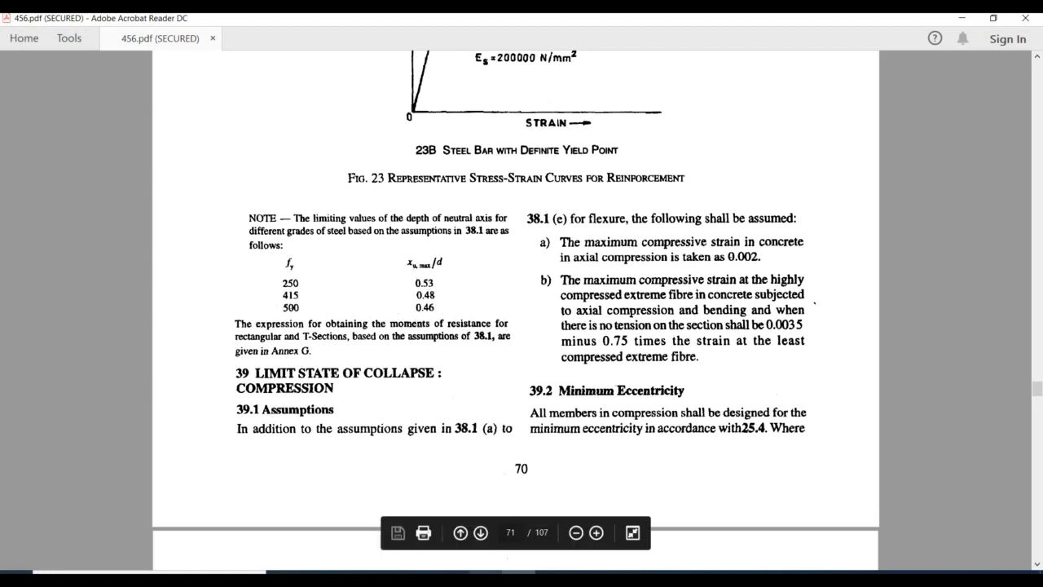
Switch back to the Excel workbook and review the Xumax/d row and the written Mulim expression in row 14
click(484, 577)
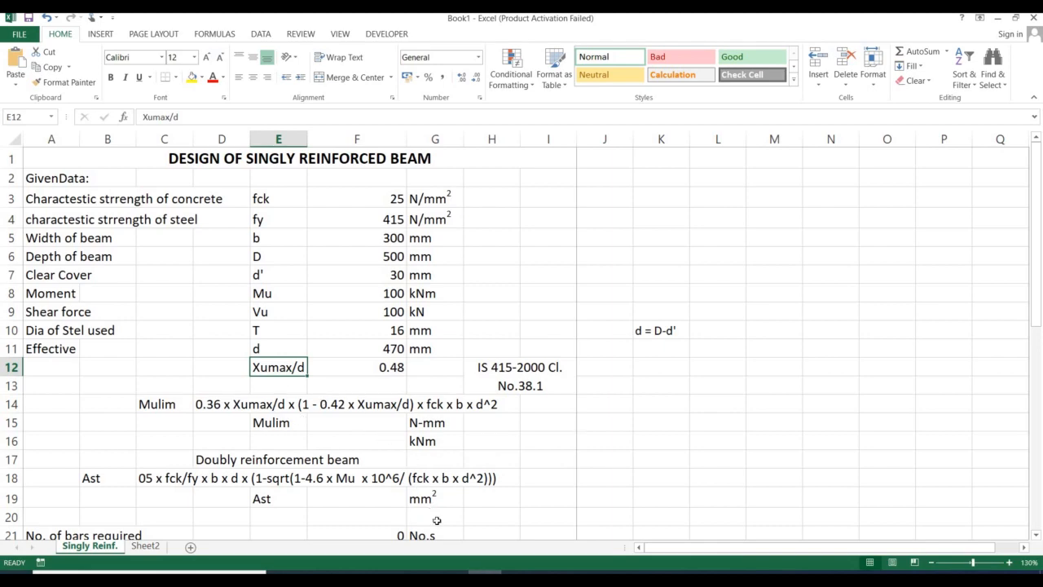
scroll(376, 433, down, 2)
scroll(375, 433, down, 2)
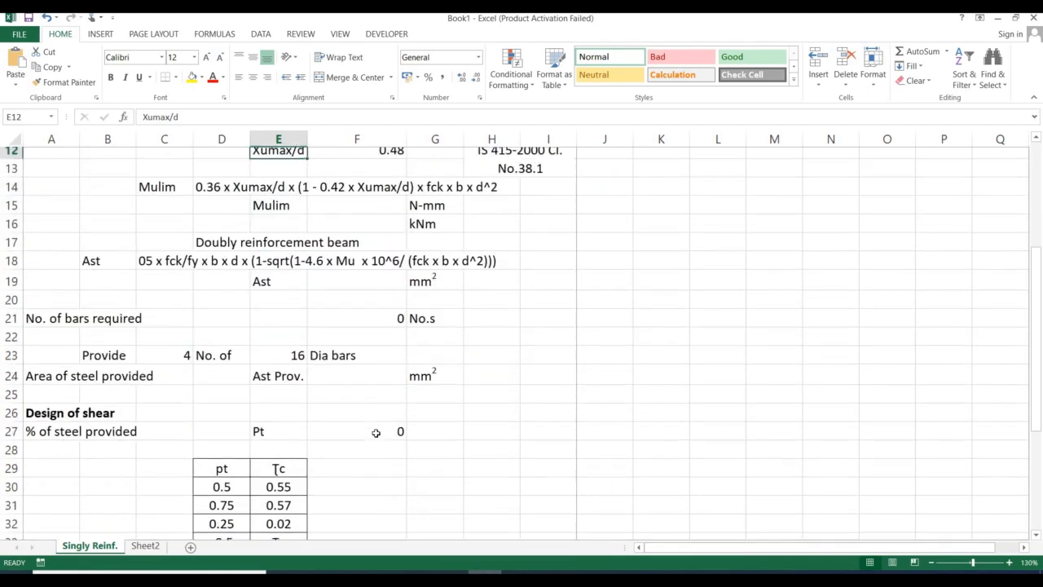
scroll(377, 431, up, 4)
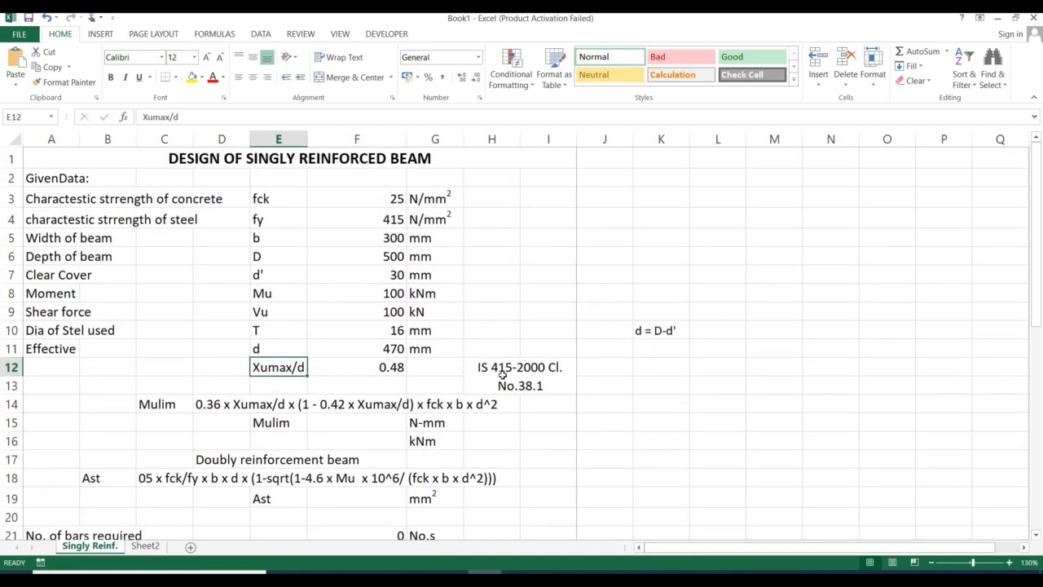
click(153, 410)
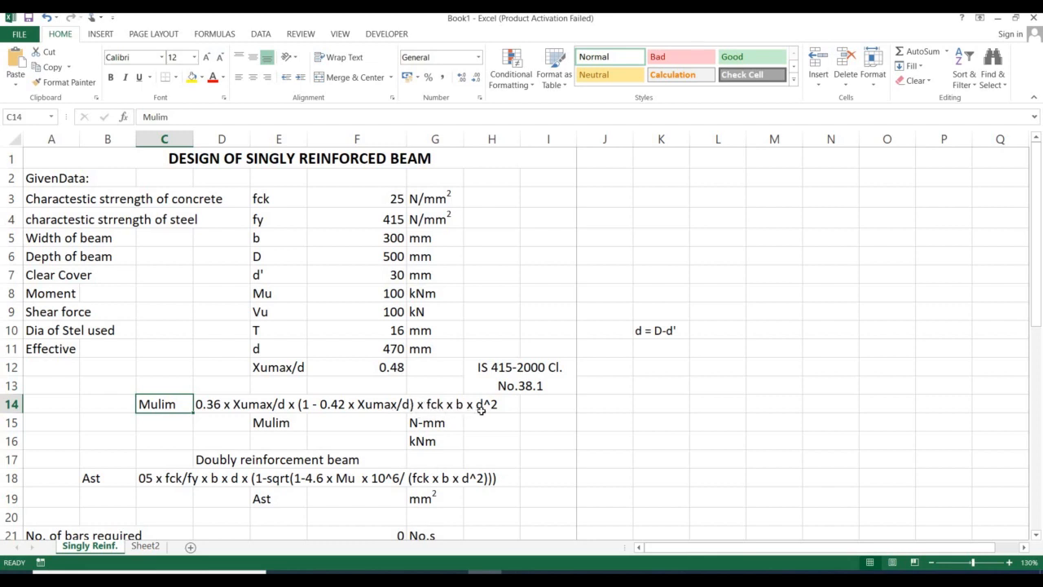
Begin the Mulim formula in F15 with 0.36 times the Xumax/d value, =0.36*F12
click(382, 422)
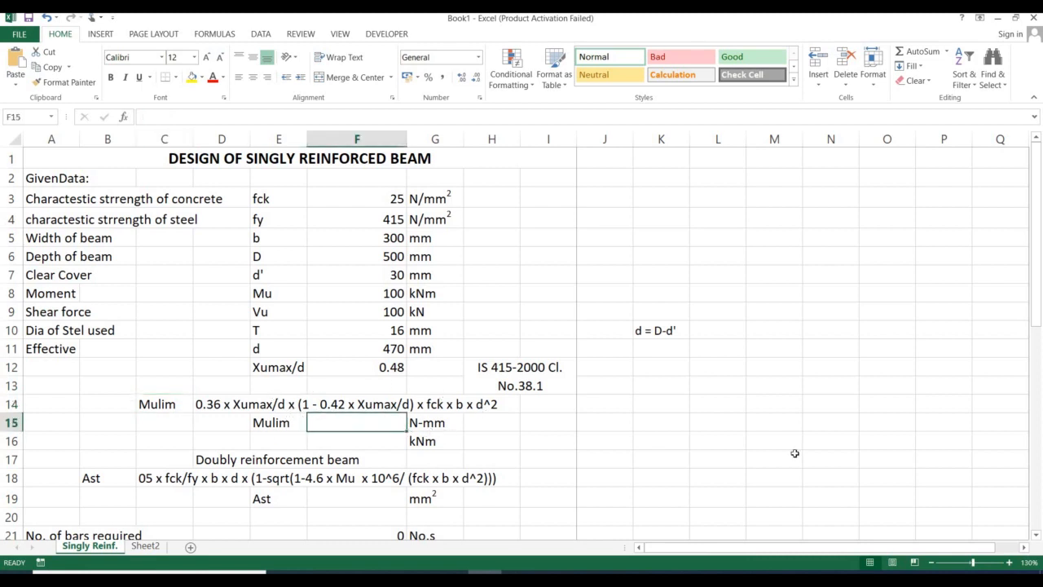
text(=)
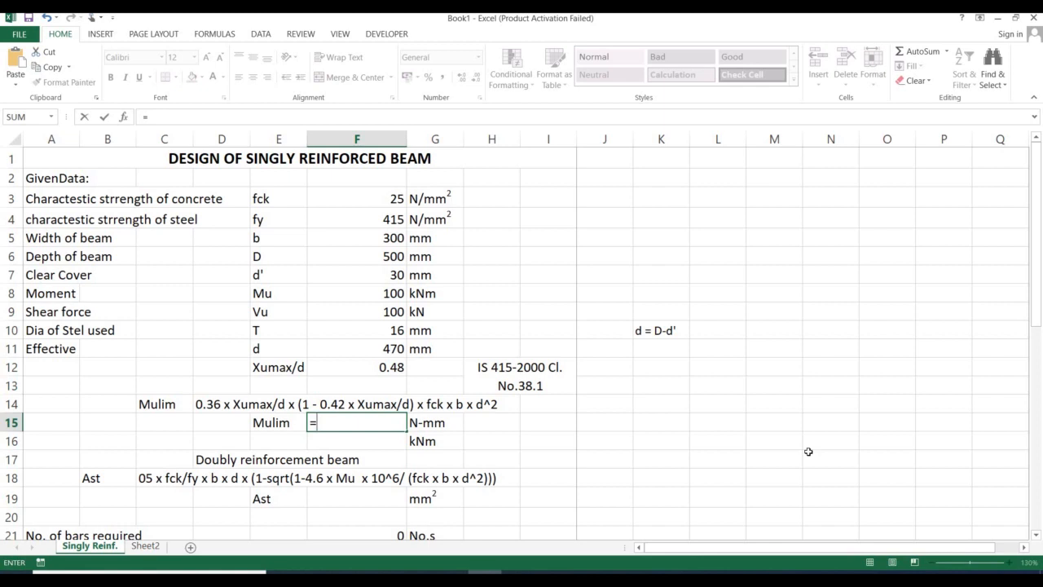
text(0.36*)
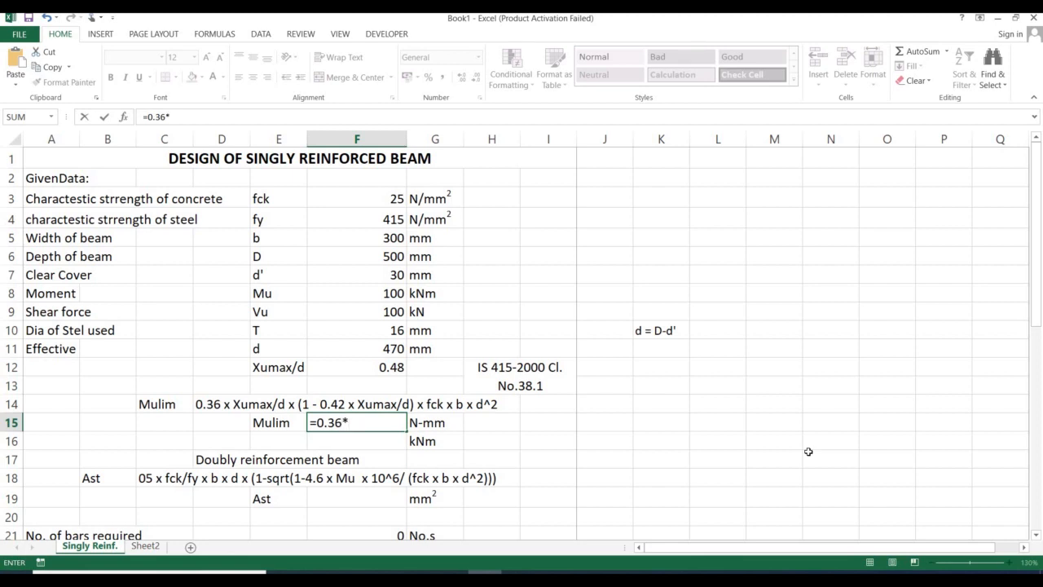
click(345, 360)
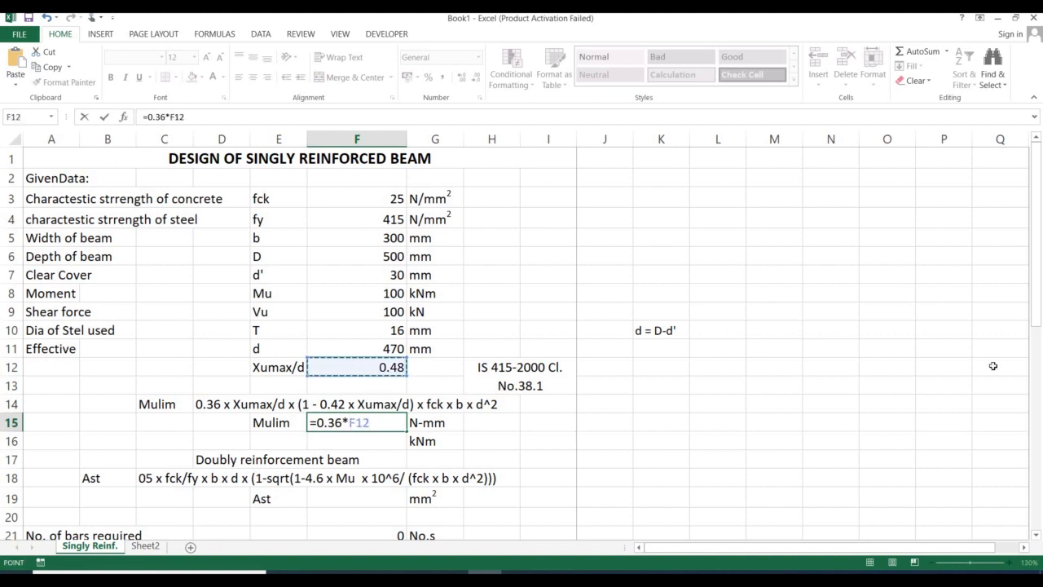
key(Down)
key(BackSpace)
key(BackSpace)
key(BackSpace)
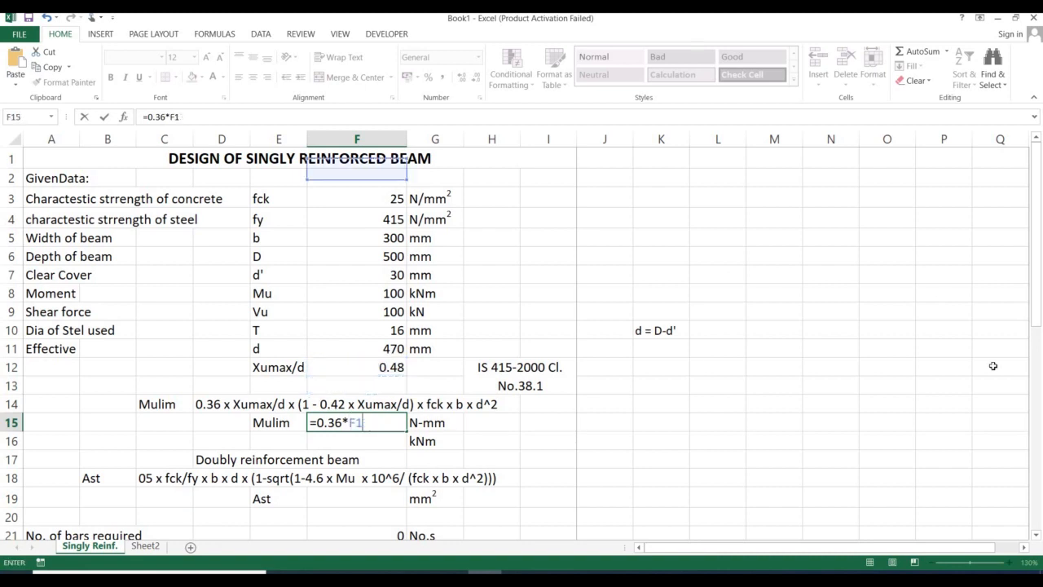
key(Up)
key(Up)
key(Up)
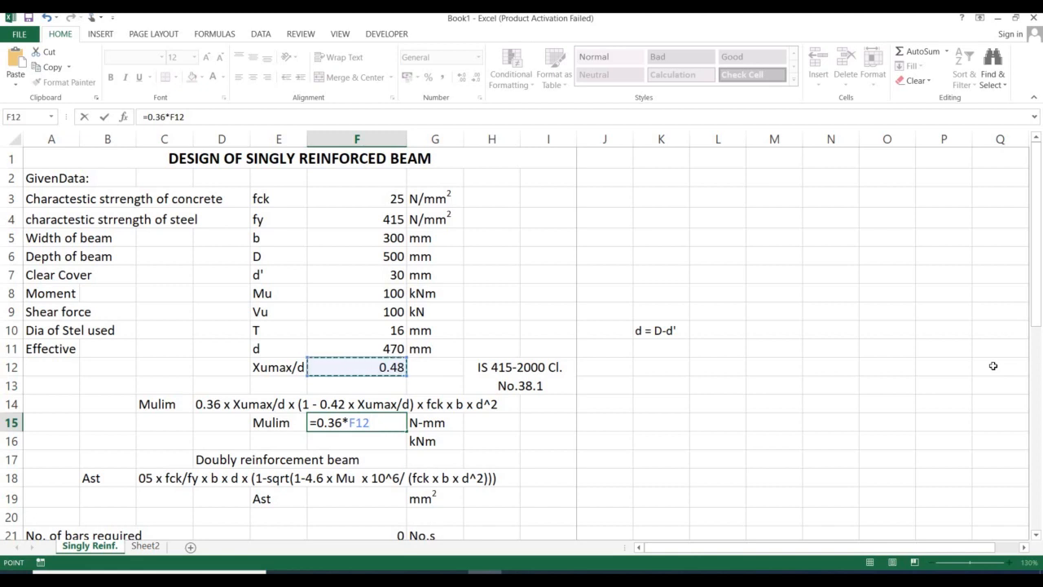
Extend the Mulim formula in F15 with the lever arm factor *(1-0.42*F12)
text(*)
text(1-0)
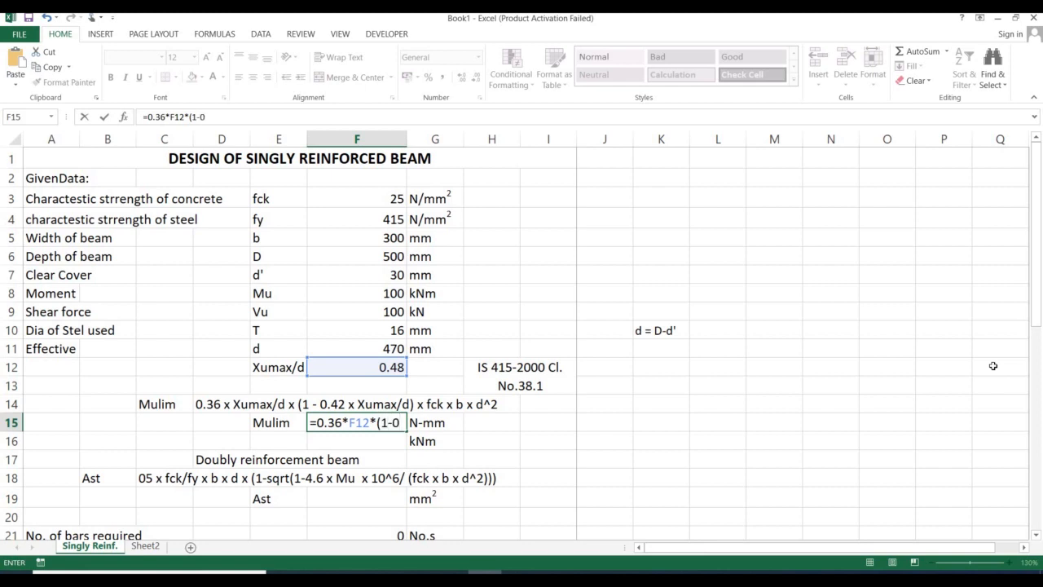
text(.42*)
key(Up)
key(Up)
key(Up)
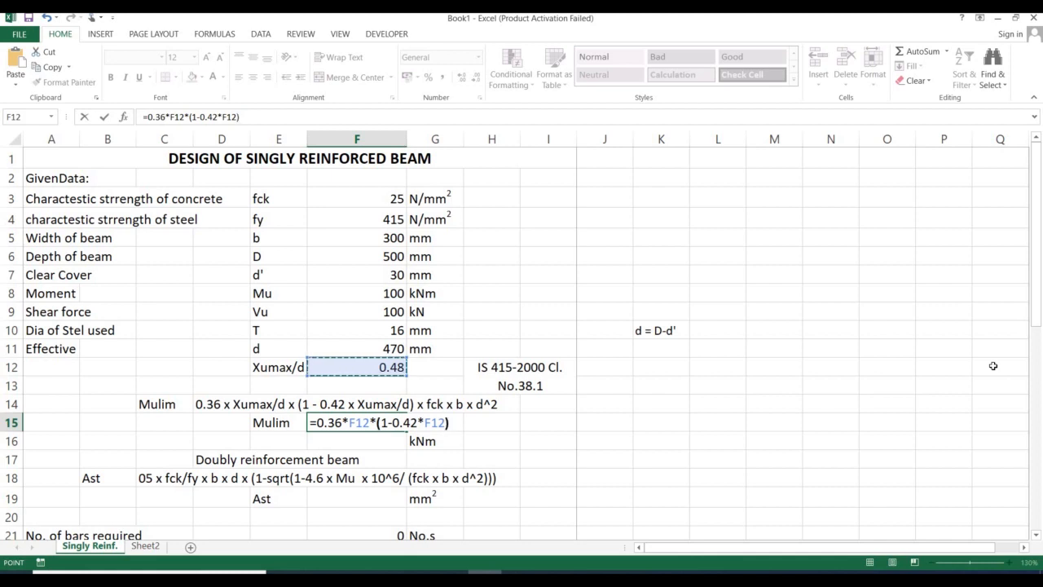
Close the lever arm bracket in the F15 formula and multiply it by fck in F3
text()*)
key(Up)
key(Up)
key(Up)
key(Up)
key(Up)
key(Up)
key(Up)
key(Up)
key(Up)
key(Up)
key(Up)
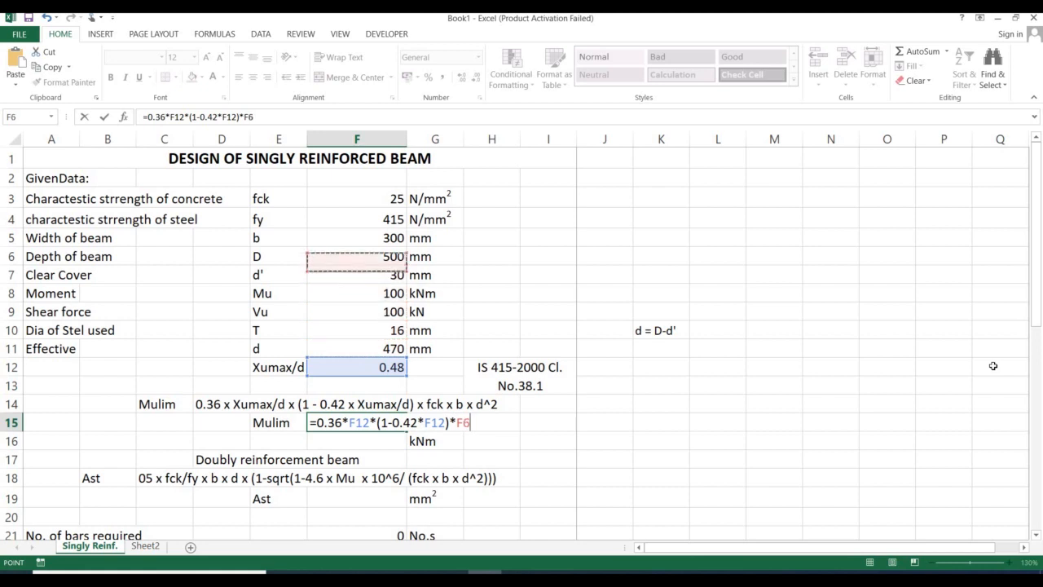
key(Up)
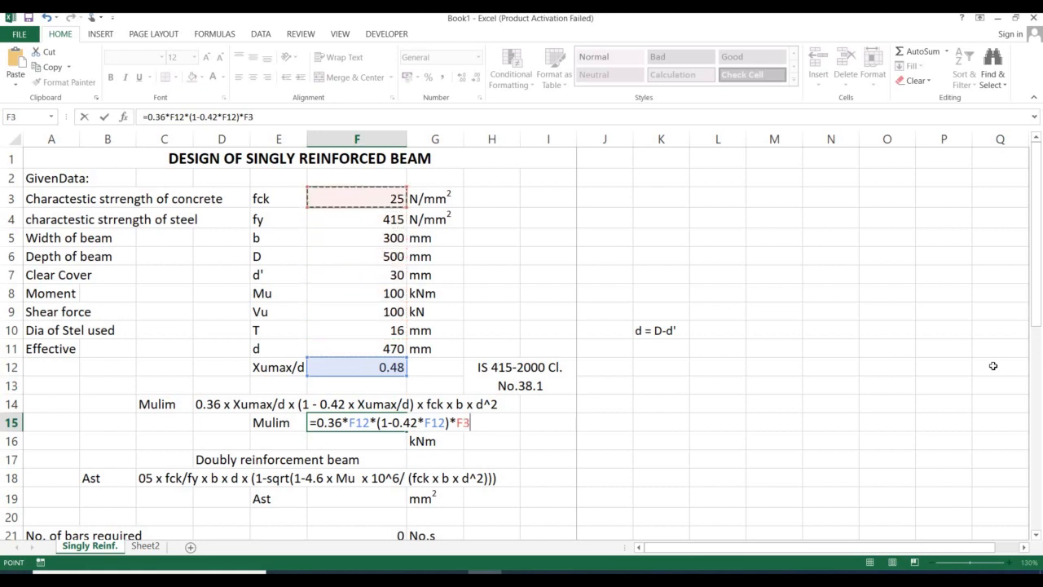
Multiply the Mulim formula in F15 by the beam width b in F5
text(*)
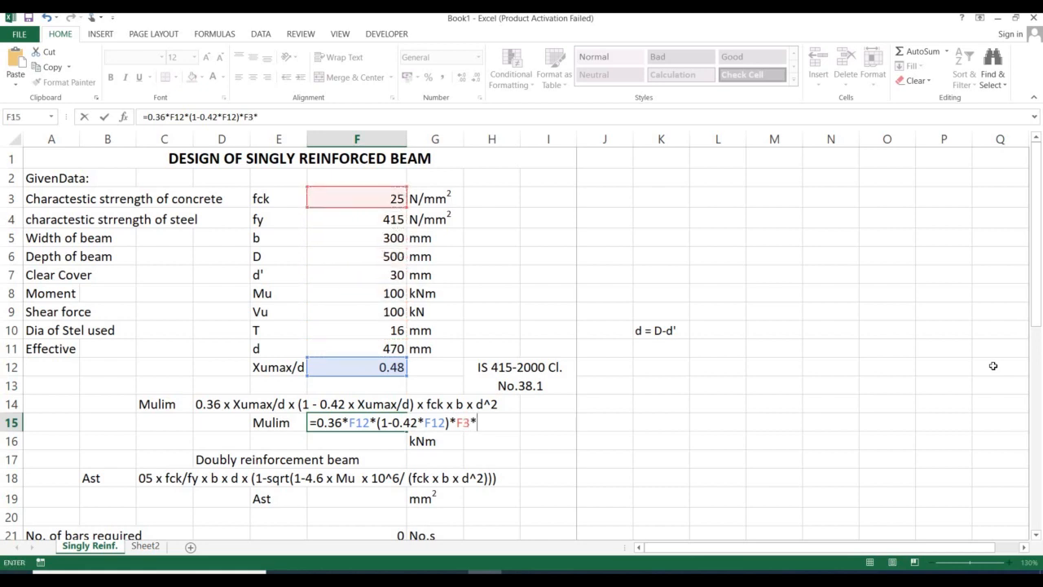
key(Down)
key(Down)
key(Down)
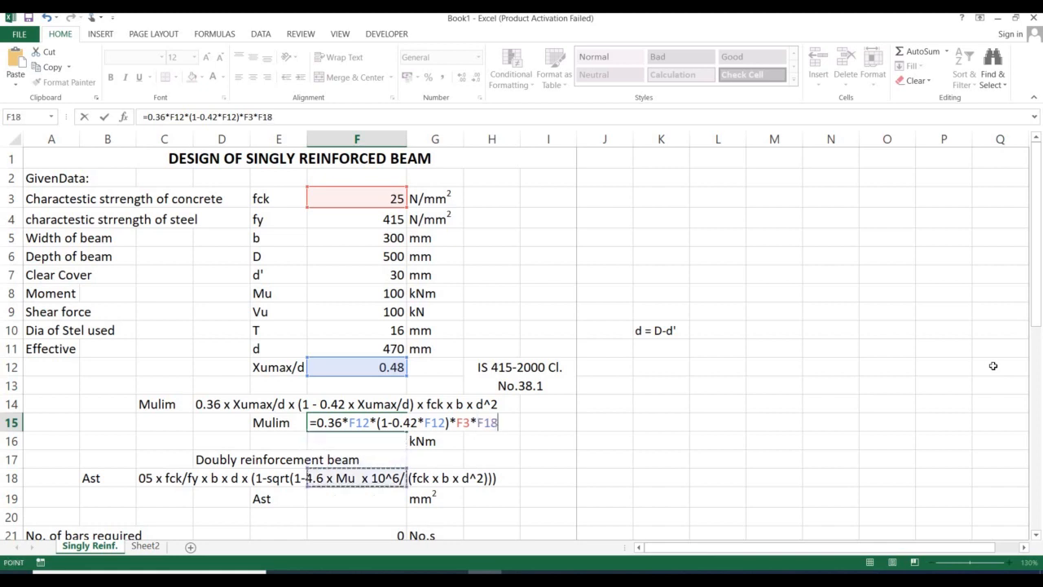
key(Up)
key(Up)
key(Up)
key(Up)
key(Up)
key(Up)
key(Up)
key(Up)
key(Up)
key(Up)
key(Up)
key(Up)
key(Up)
key(Up)
key(Up)
key(Up)
key(Down)
key(Down)
key(Down)
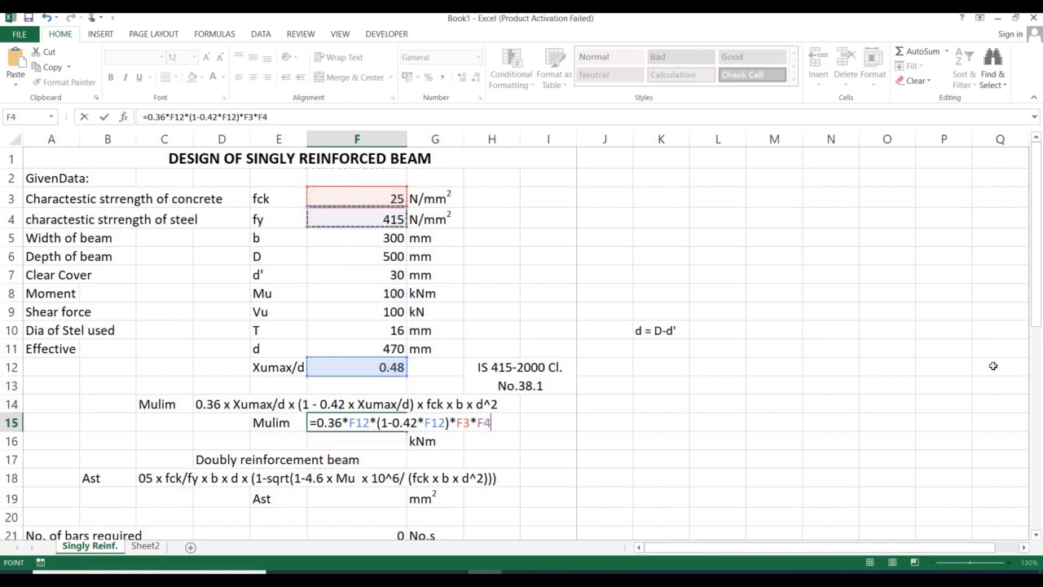
Complete the Mulim formula in F15 by multiplying by the squared effective depth, F11^2
text(*)
key(Up)
key(Up)
key(Up)
key(Up)
key(Up)
key(Up)
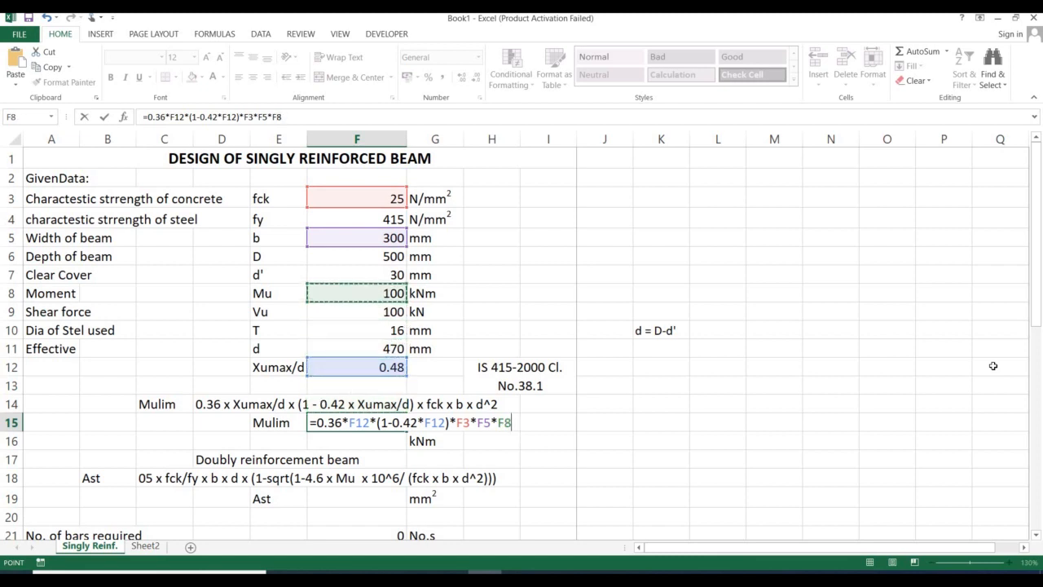
key(Down)
key(Down)
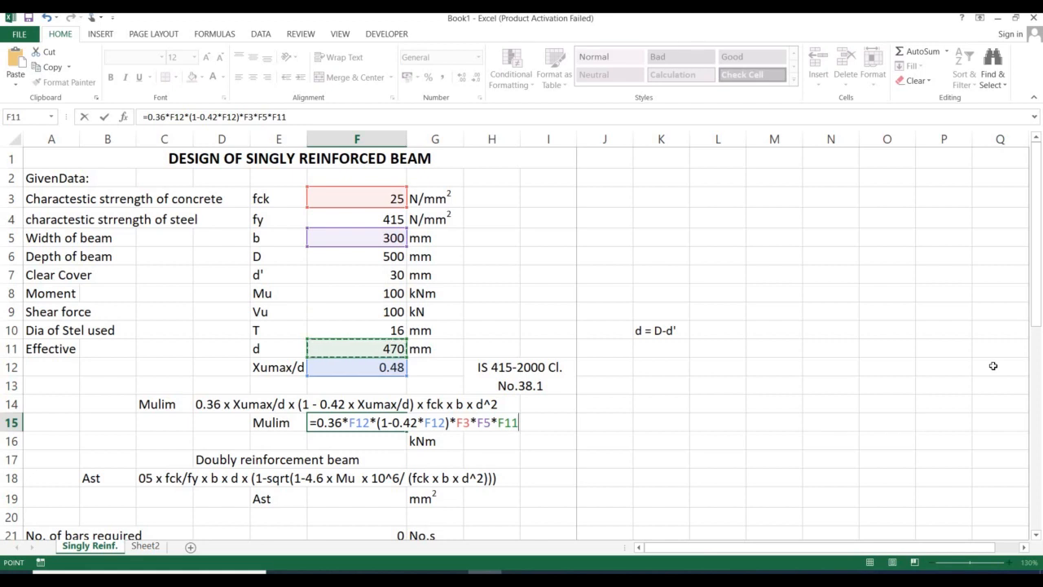
text(^)
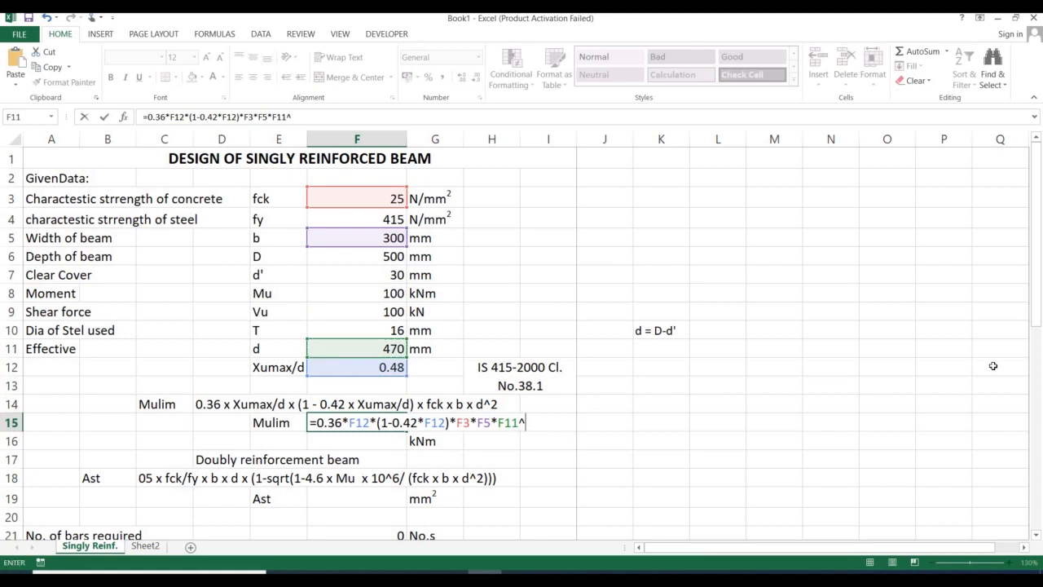
text(2)
key(Return)
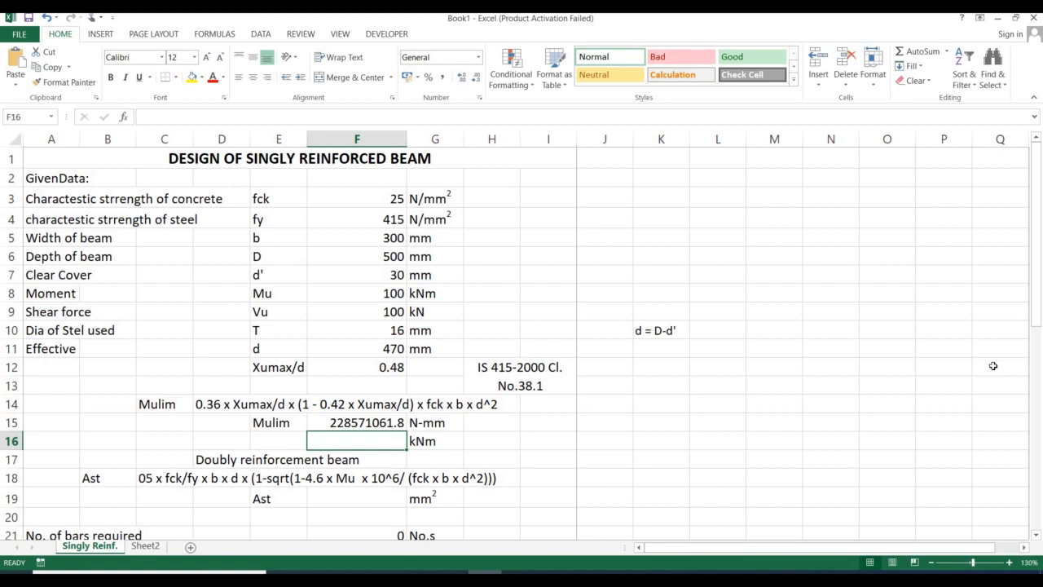
Convert Mulim to kNm in F16 with the formula =F15/10^6
text(=)
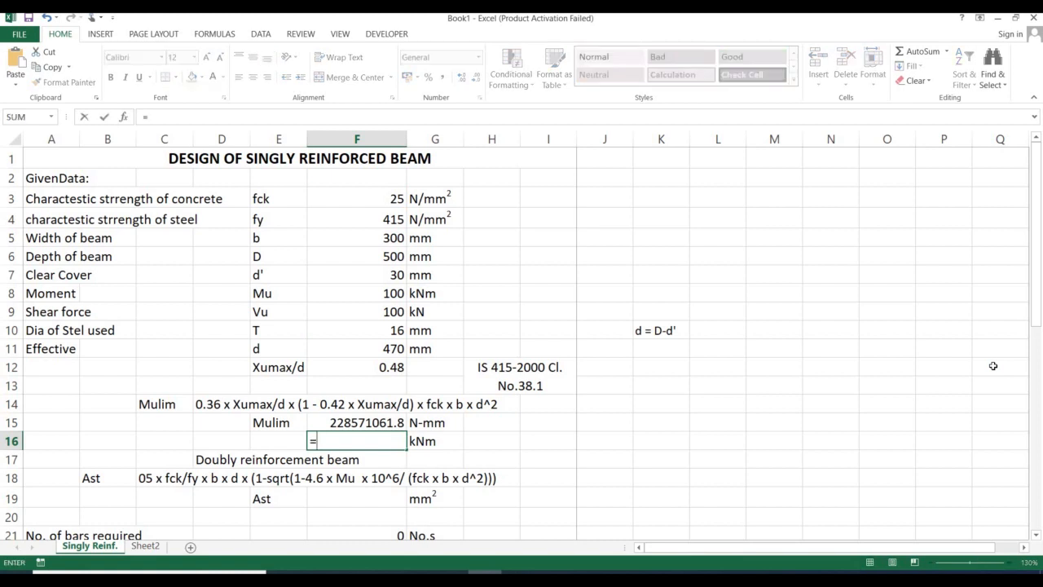
key(Up)
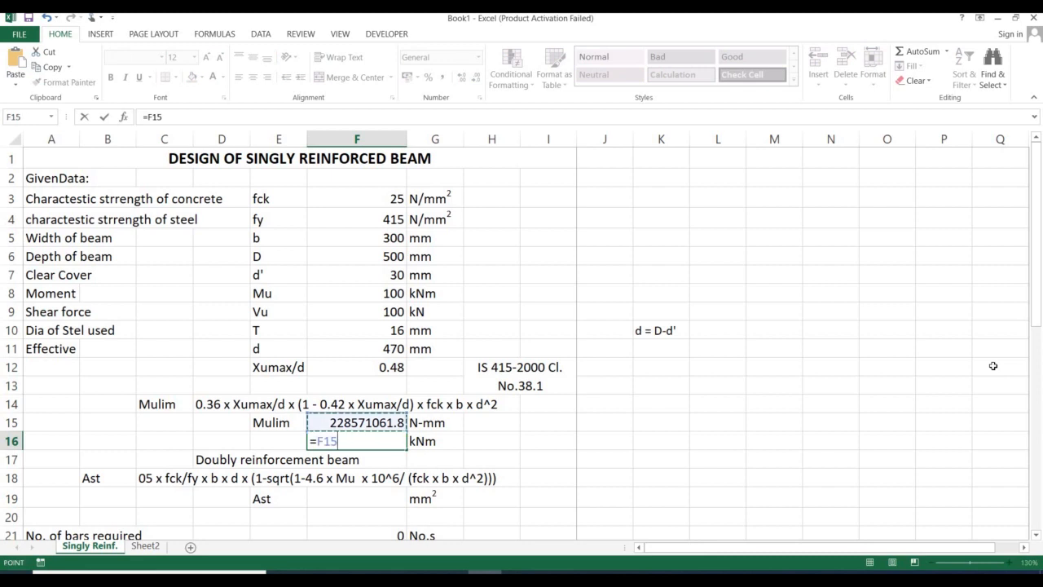
text(/10^6)
key(Return)
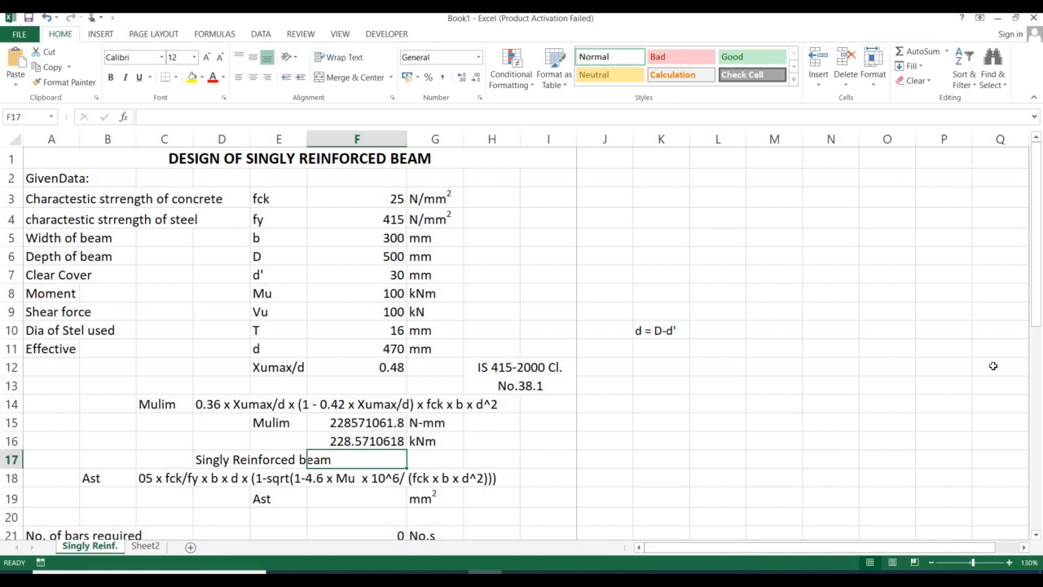
Enter a "<" sign in H16 beside the limiting moment in kNm
key(Up)
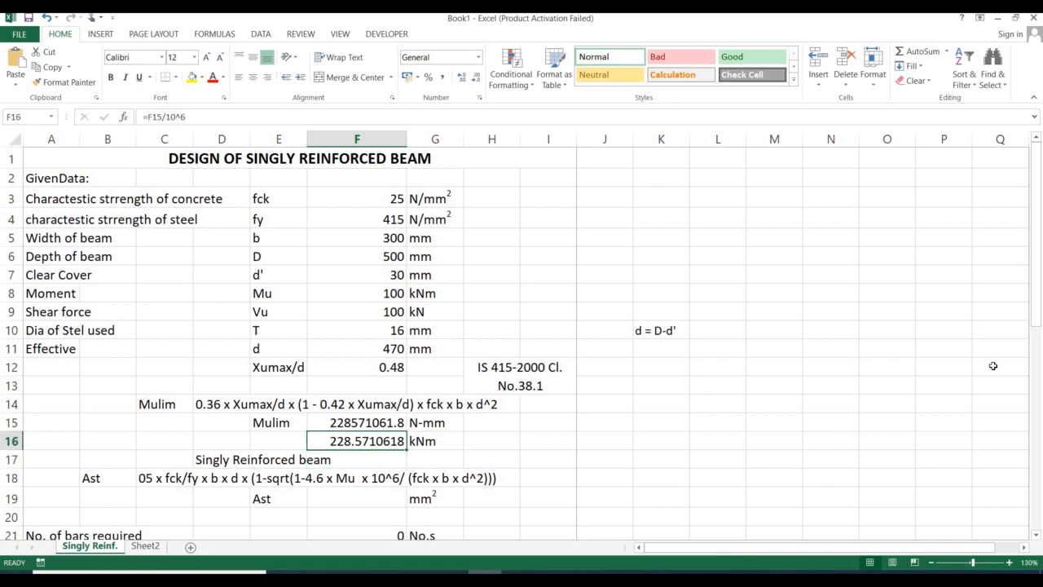
key(Right)
key(Right)
key(Right)
key(Left)
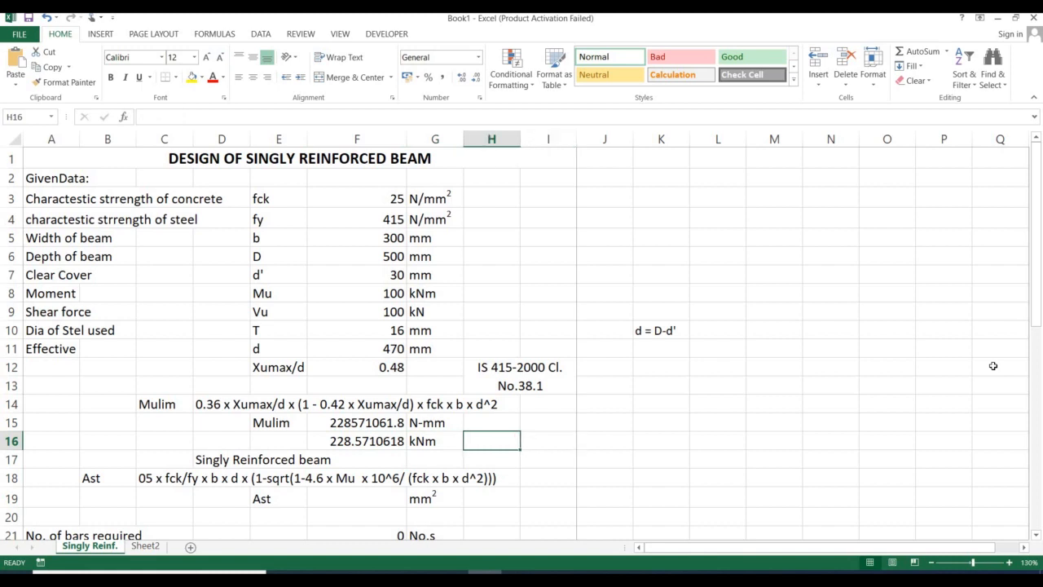
text(<)
Check the applied moment Mu in F8 for comparison with the limiting moment
key(Up)
key(Up)
key(Up)
key(Up)
key(Up)
key(Up)
key(Up)
key(Up)
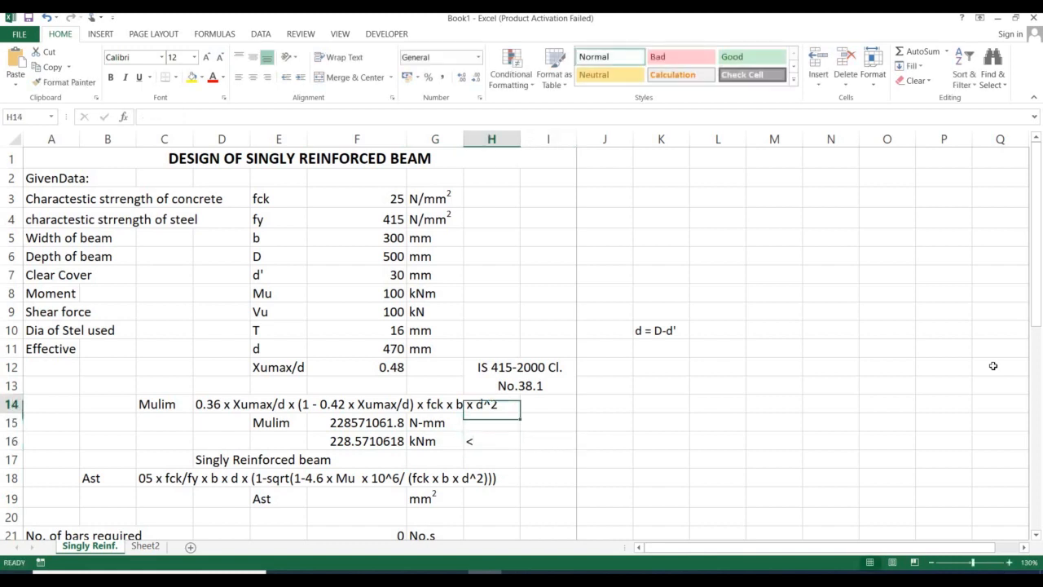
key(Left)
key(Left)
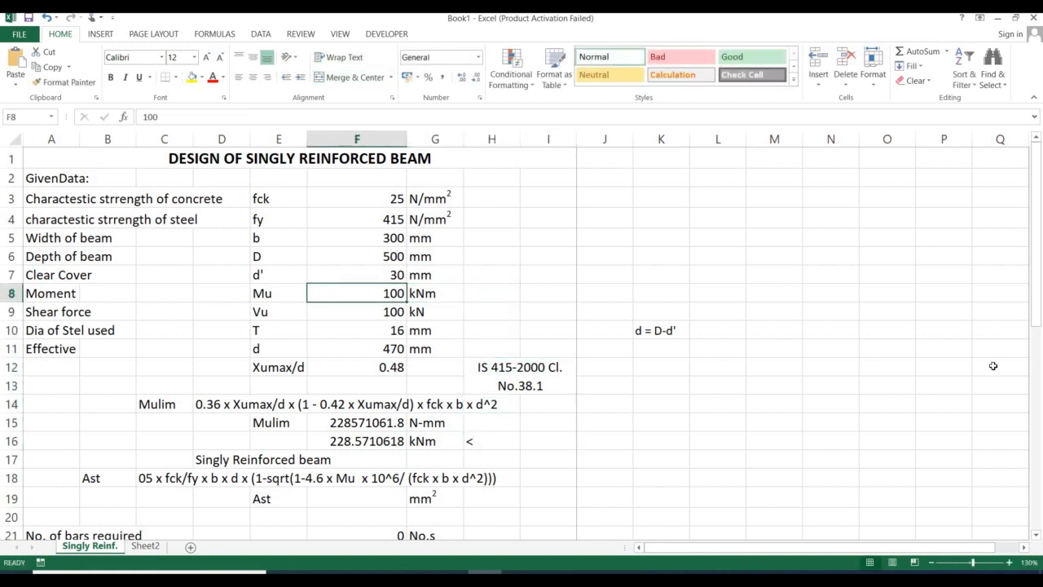
key(Up)
key(Right)
key(Down)
key(Left)
key(Down)
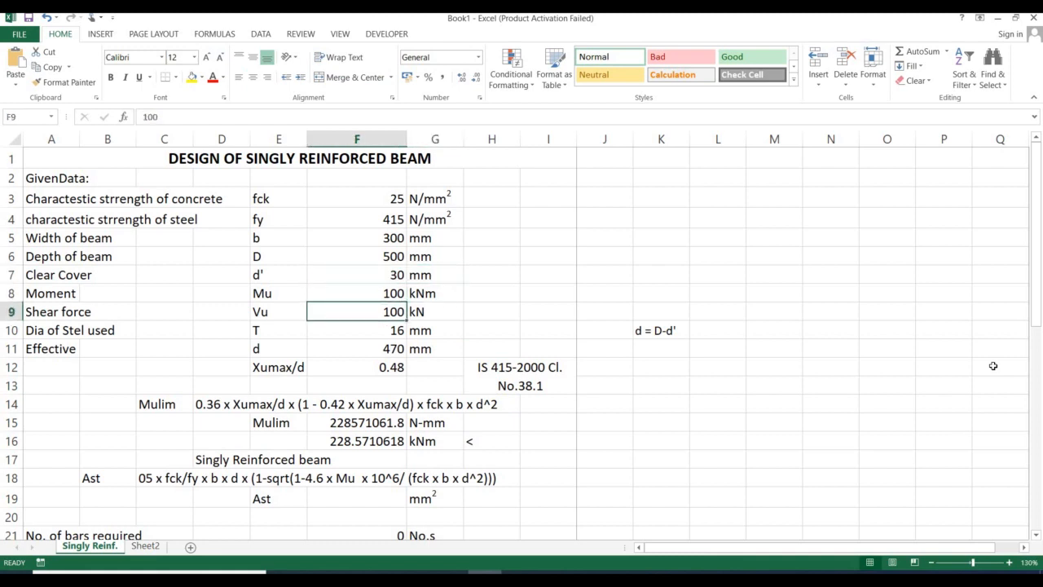
Change the entry in H16 beside the limiting moment in kNm to "< Mu"
key(Down)
key(Down)
key(Down)
key(Down)
key(Down)
key(Right)
key(Right)
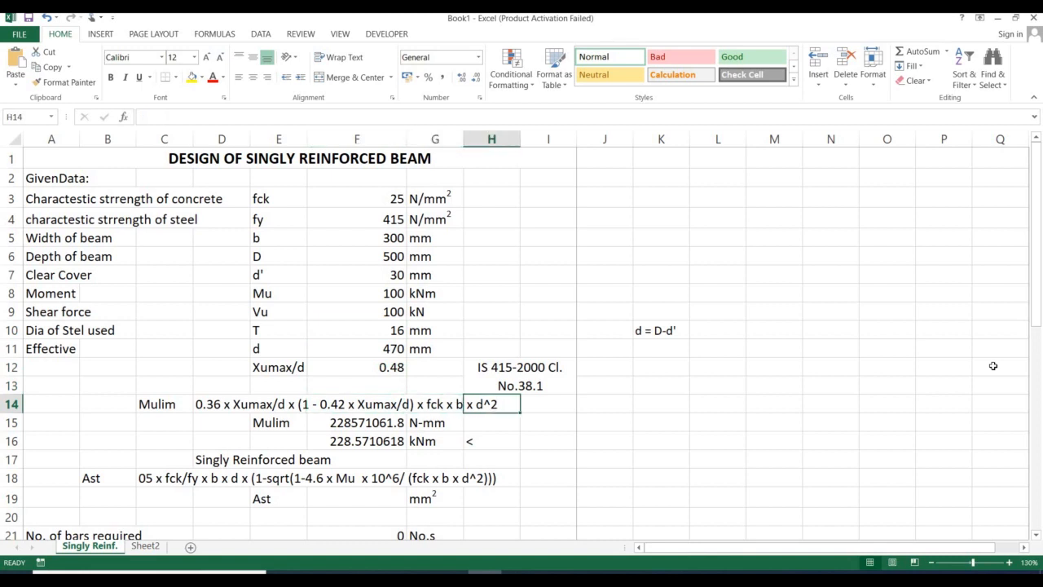
key(Down)
key(Down)
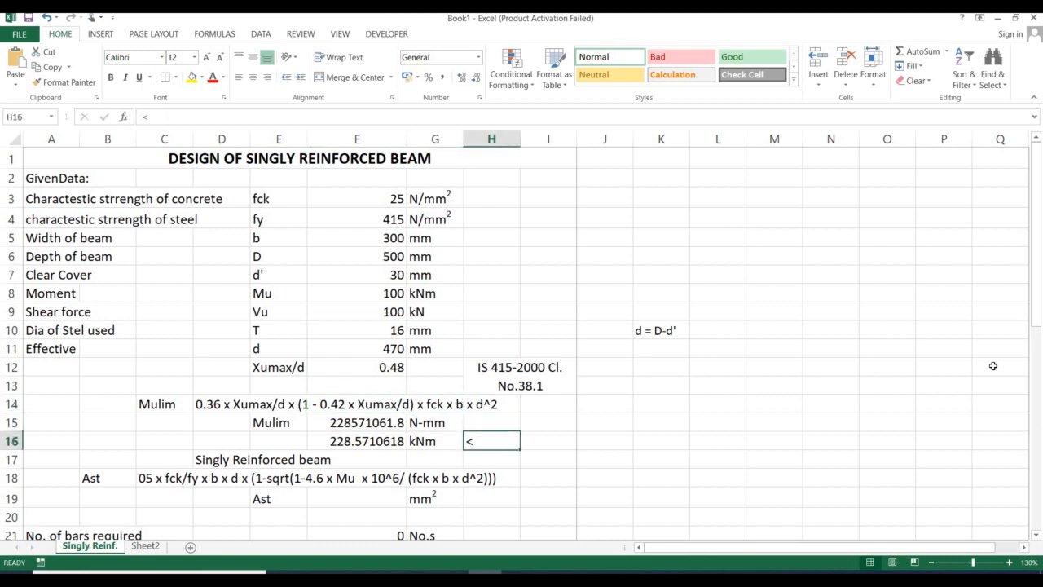
text(< Mu)
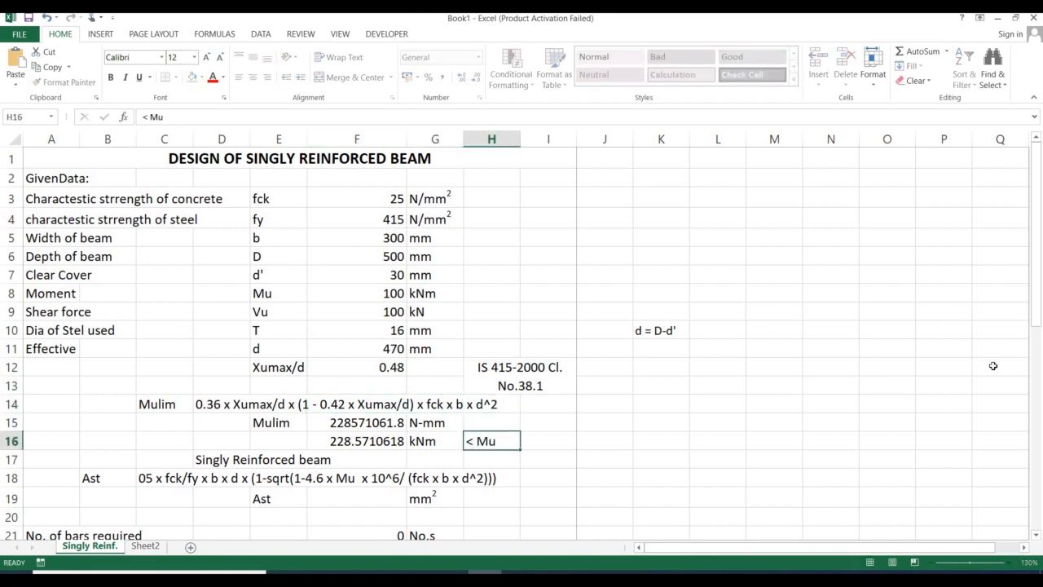
key(Return)
key(Up)
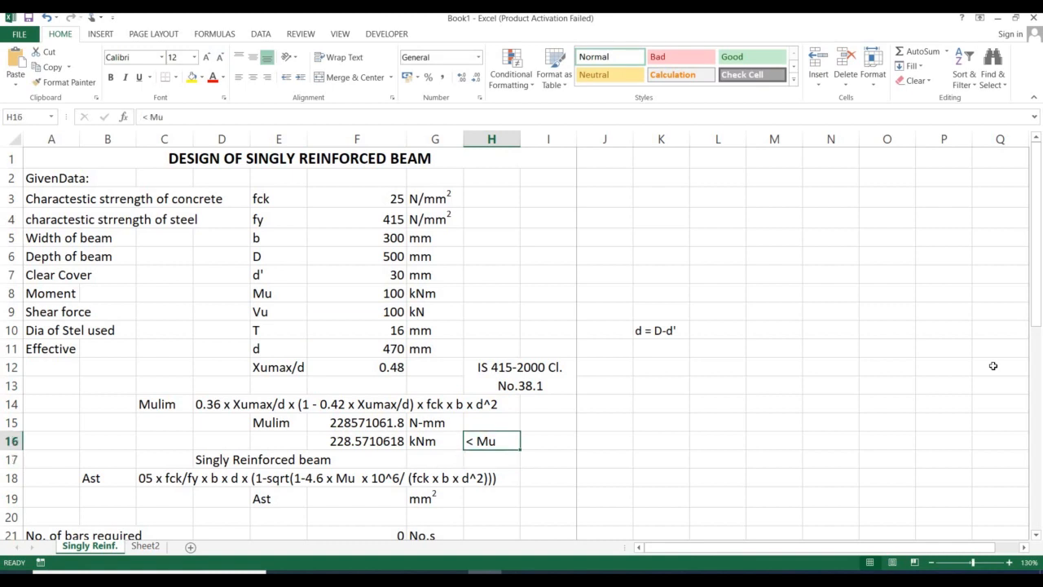
Examine the limiting moment in F16 and the existing beam-type IF formula in D17
key(Left)
key(Left)
key(Left)
key(Right)
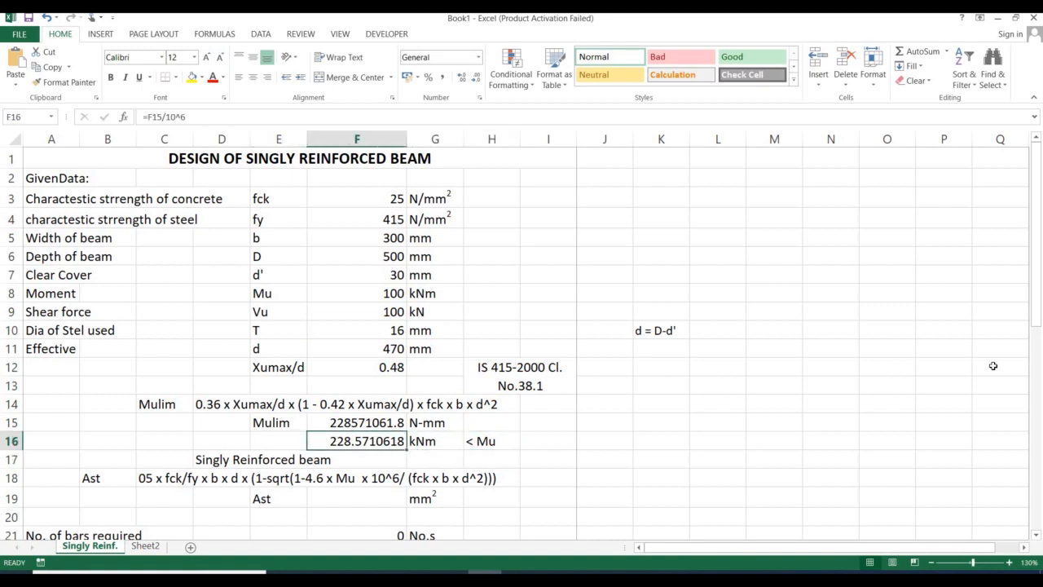
key(Down)
key(Left)
key(Left)
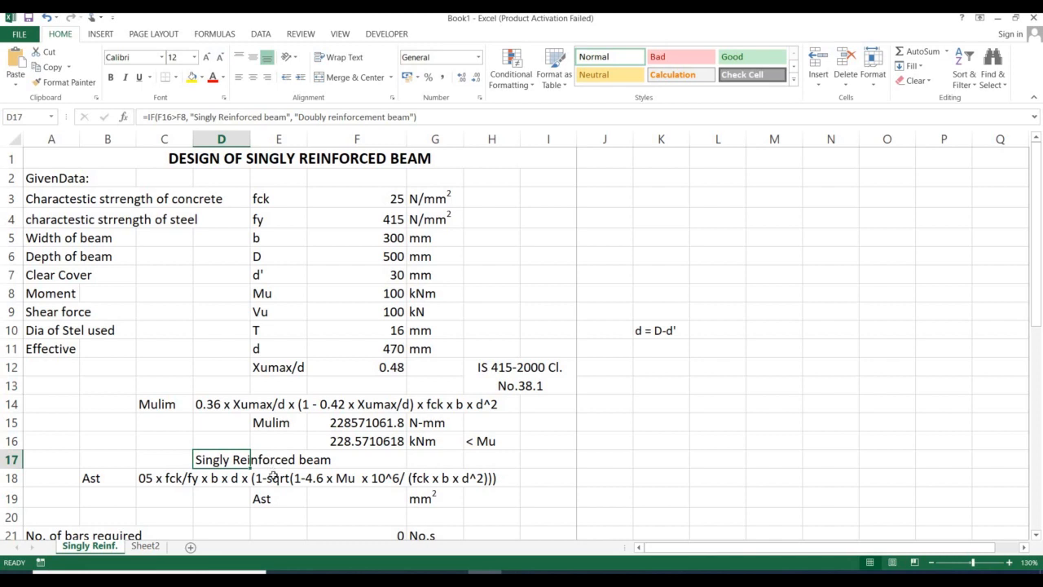
click(630, 472)
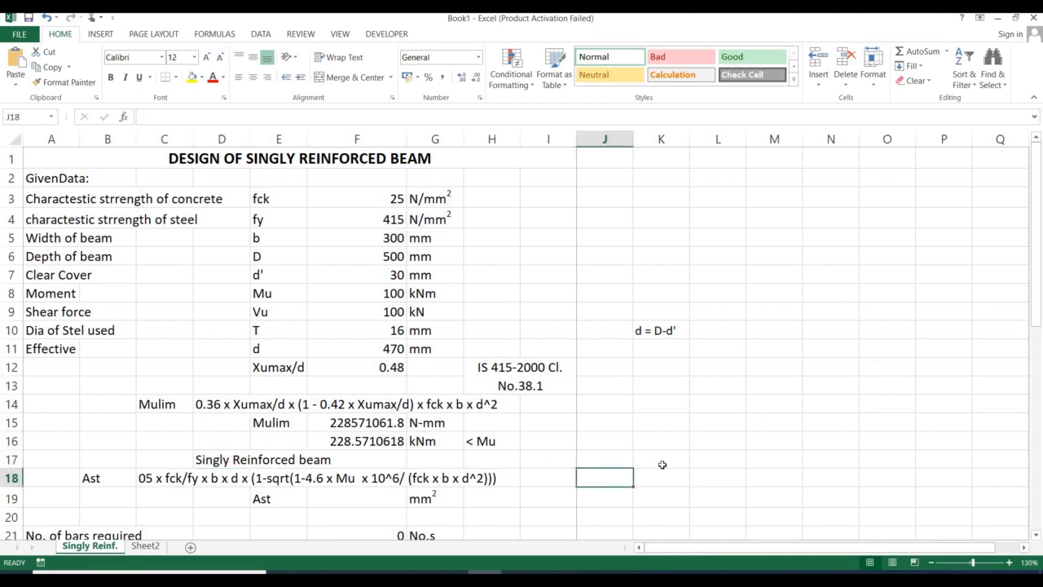
click(663, 463)
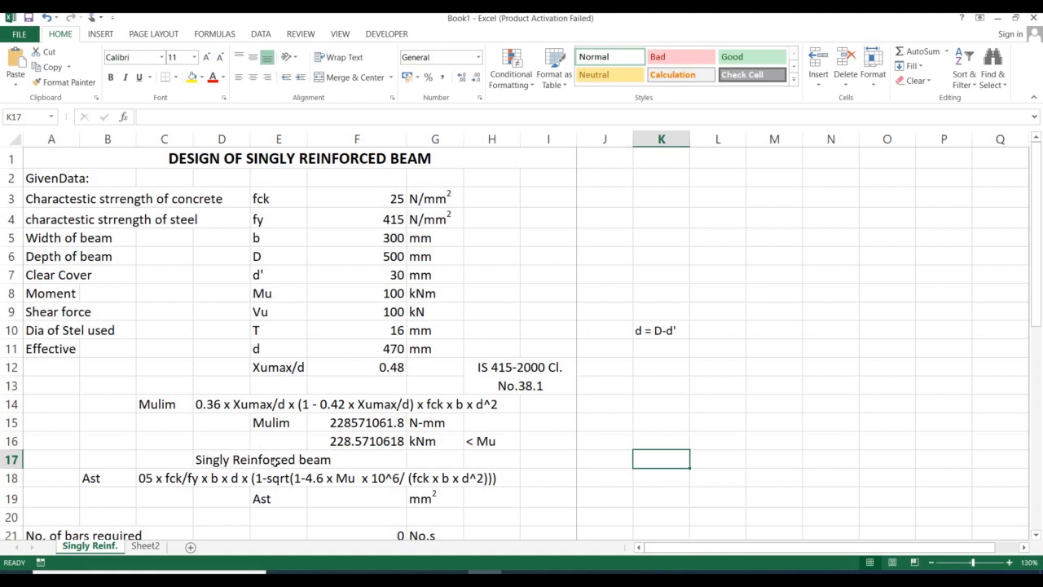
Start a new IF formula in D17 with the condition F16<F8, comparing the limiting moment with Mu
click(208, 459)
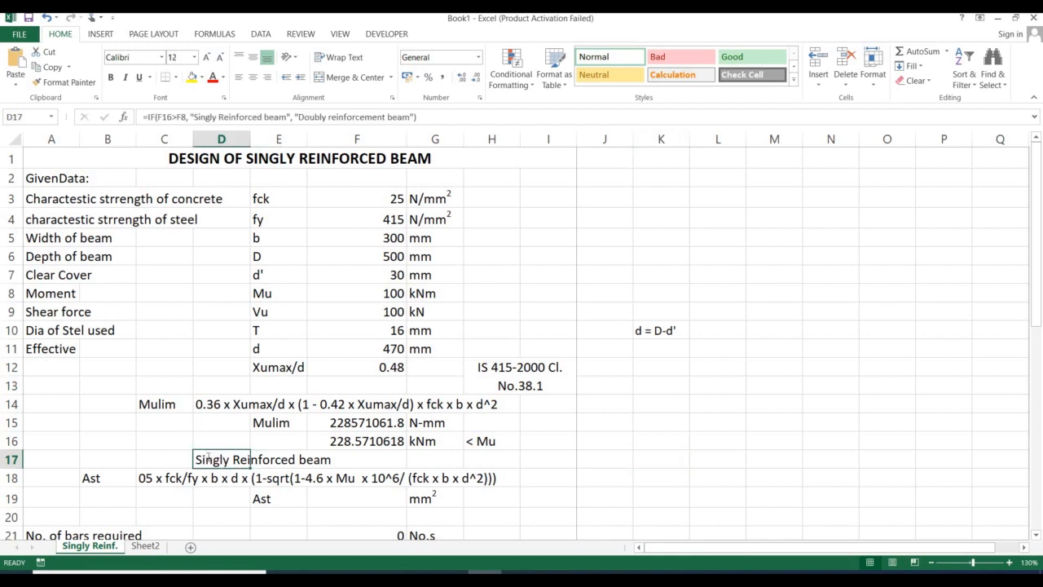
text(=if)
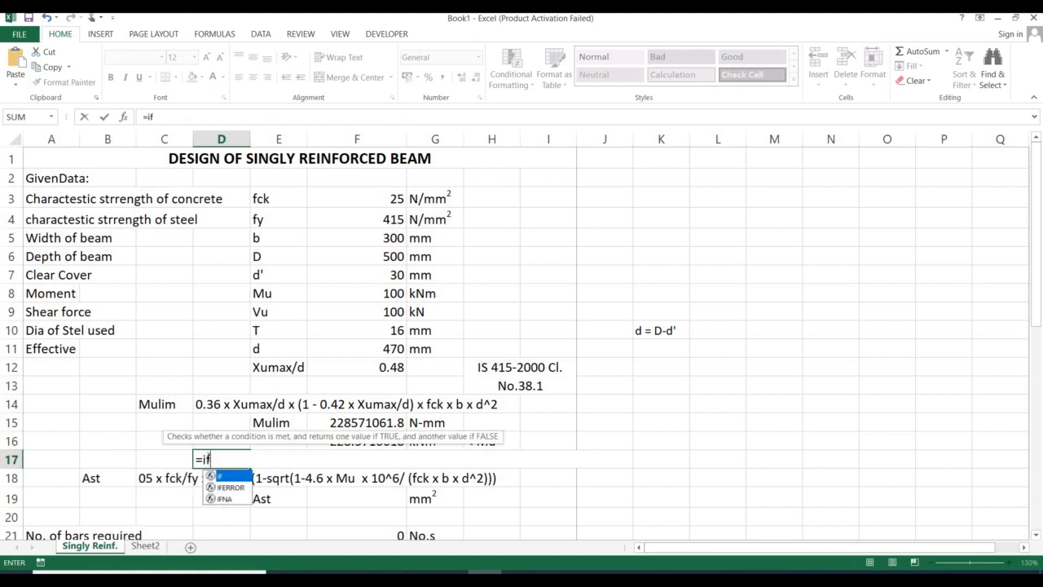
text(()
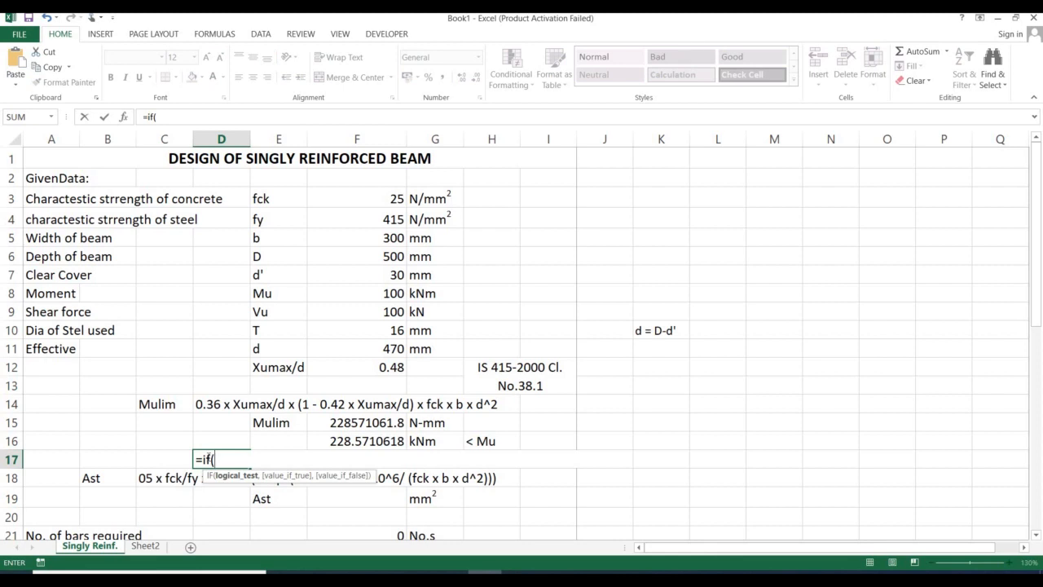
key(Up)
key(Right)
key(Right)
key(Right)
key(Left)
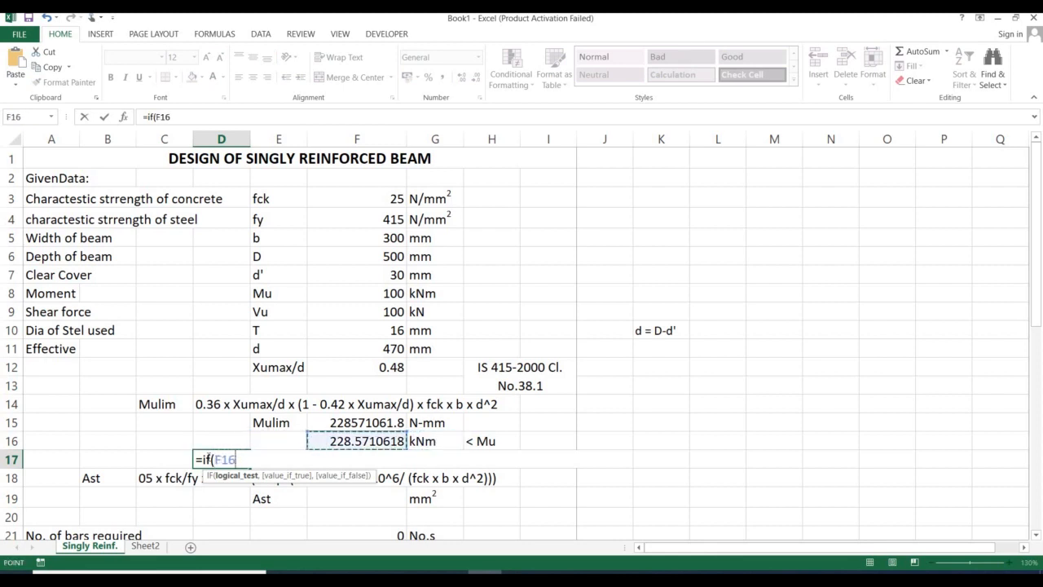
text(<)
key(Up)
key(Up)
key(Up)
key(Up)
key(Right)
key(Right)
key(Up)
key(Up)
key(Up)
key(Up)
key(Up)
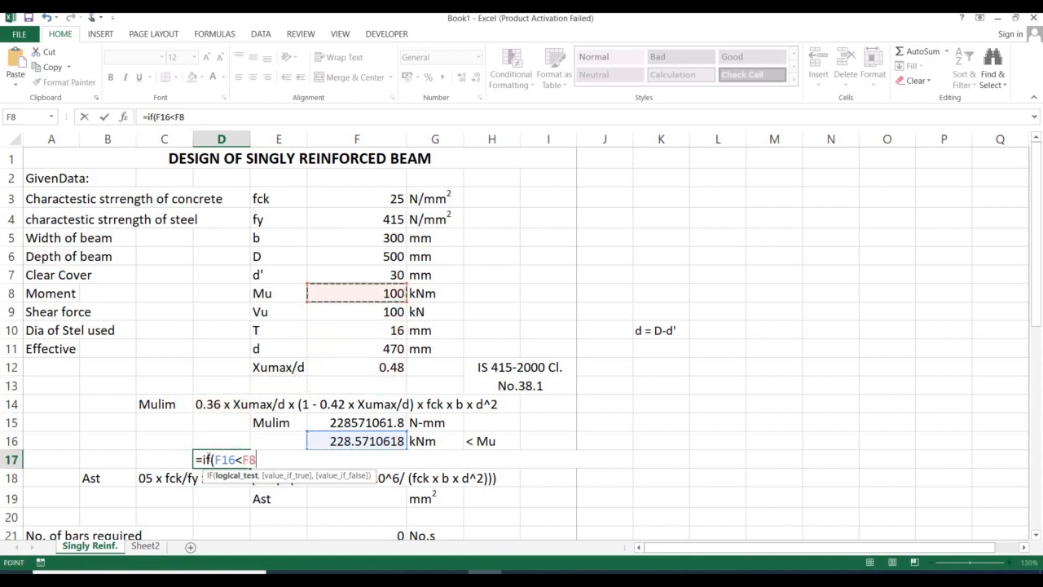
Complete the IF formula in D17 with "Singly Reinforced Beam" as the true result and "Douby Reinforced Beam" as the false result
text(, ")
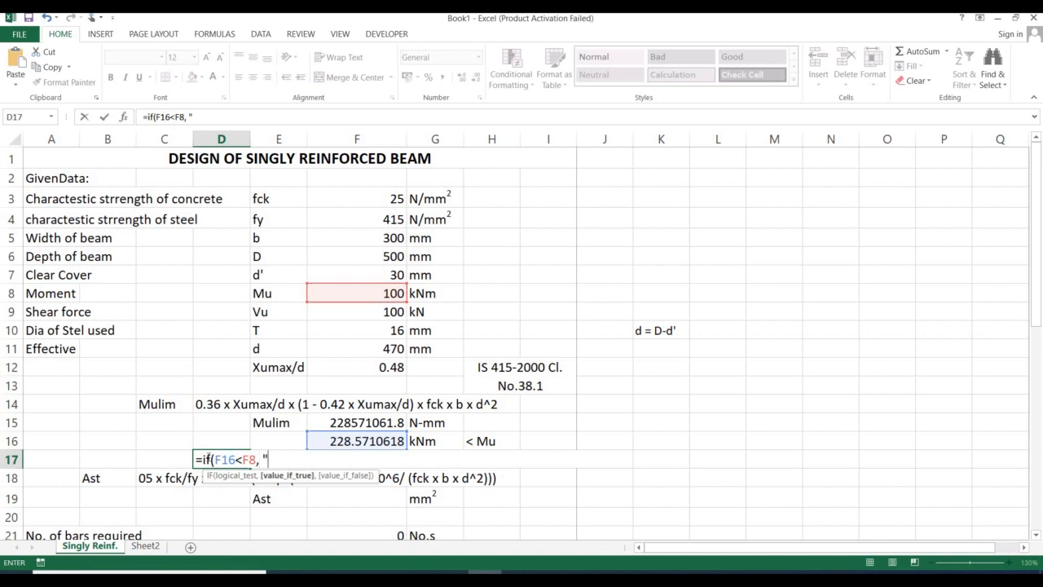
text(Singly Re)
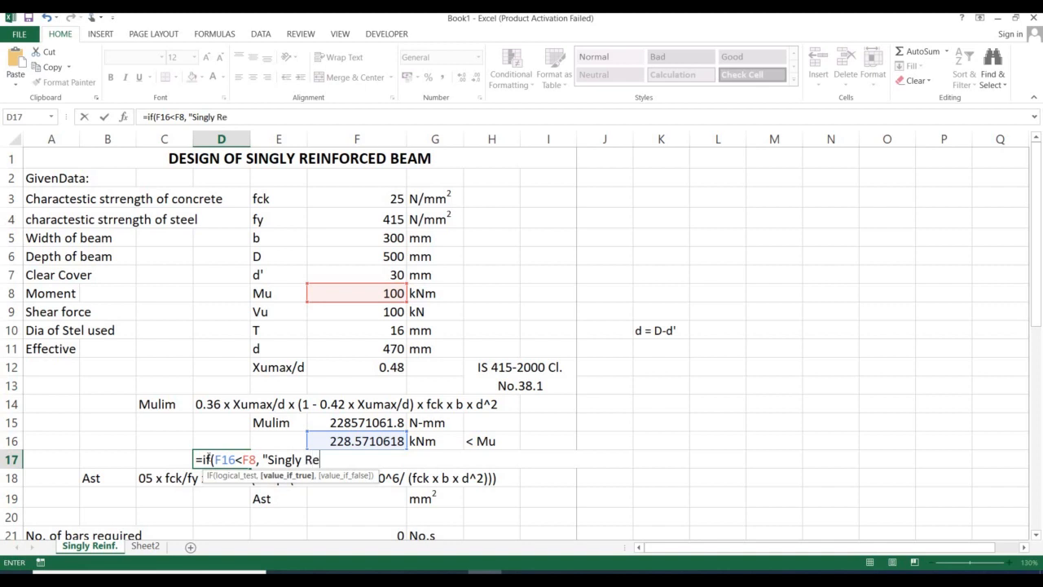
text(inforced)
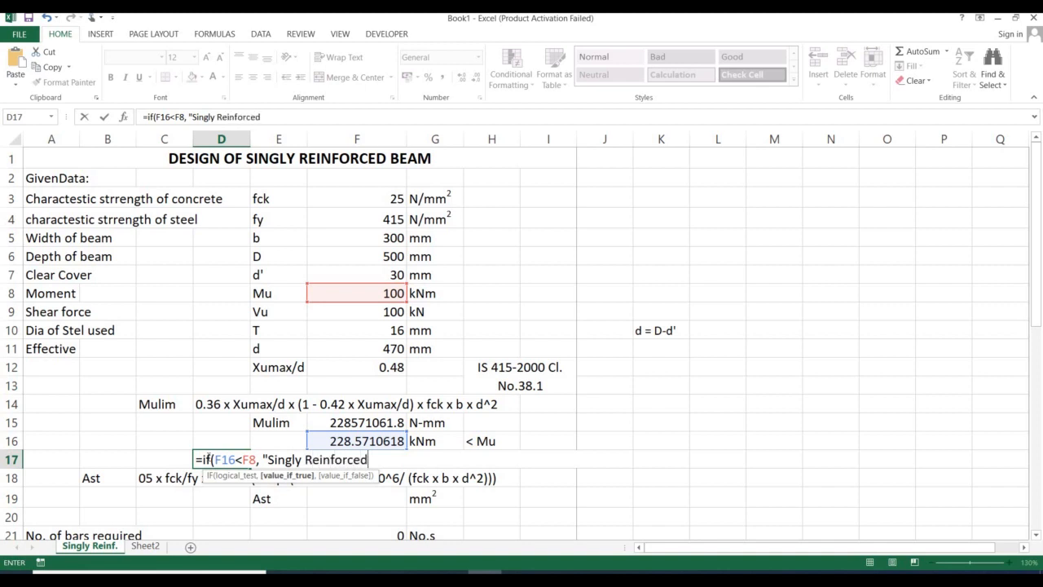
text( Beam", ")
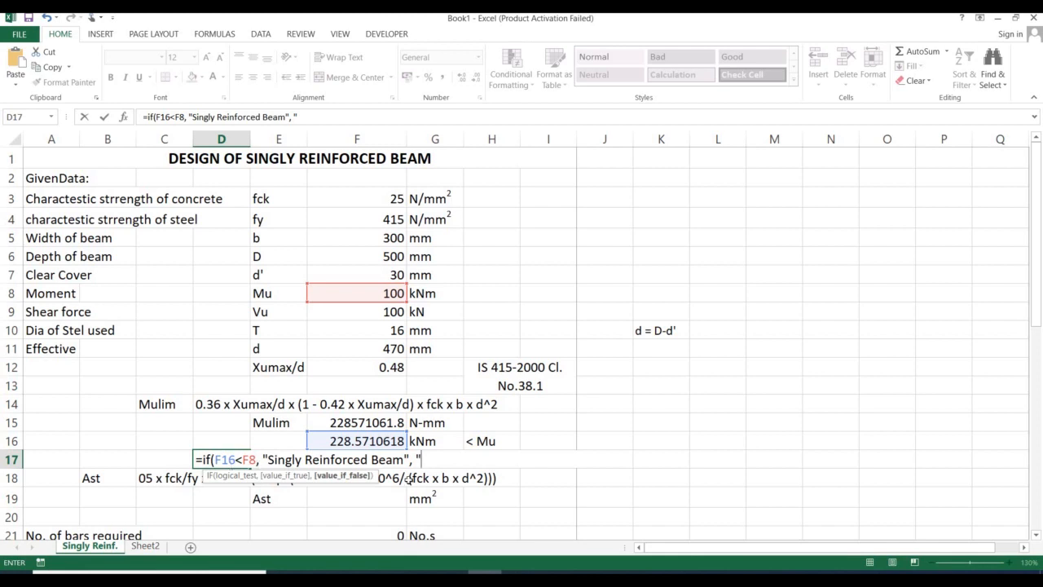
text(Douby Rei)
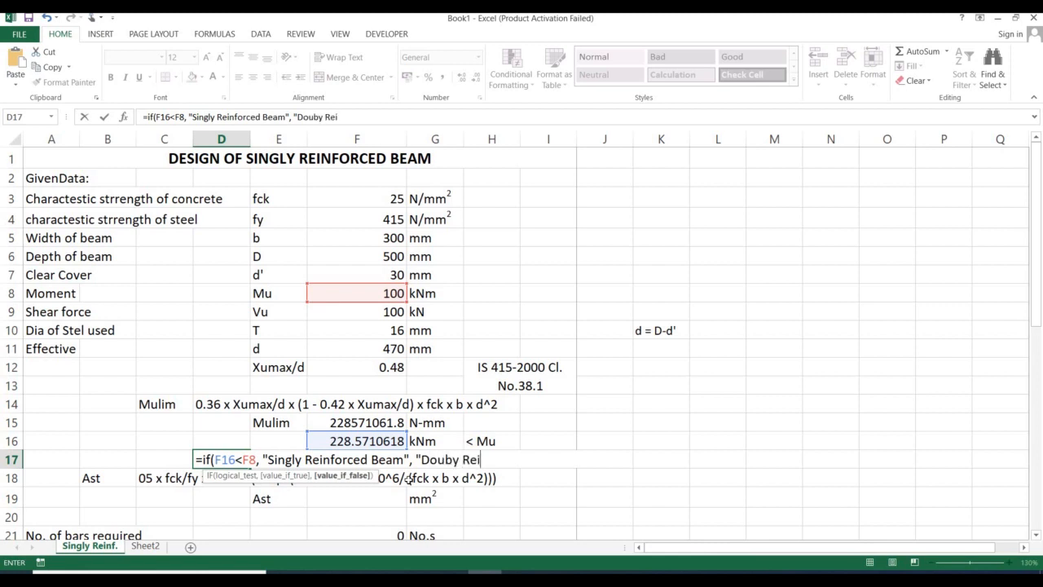
text(nforced Be)
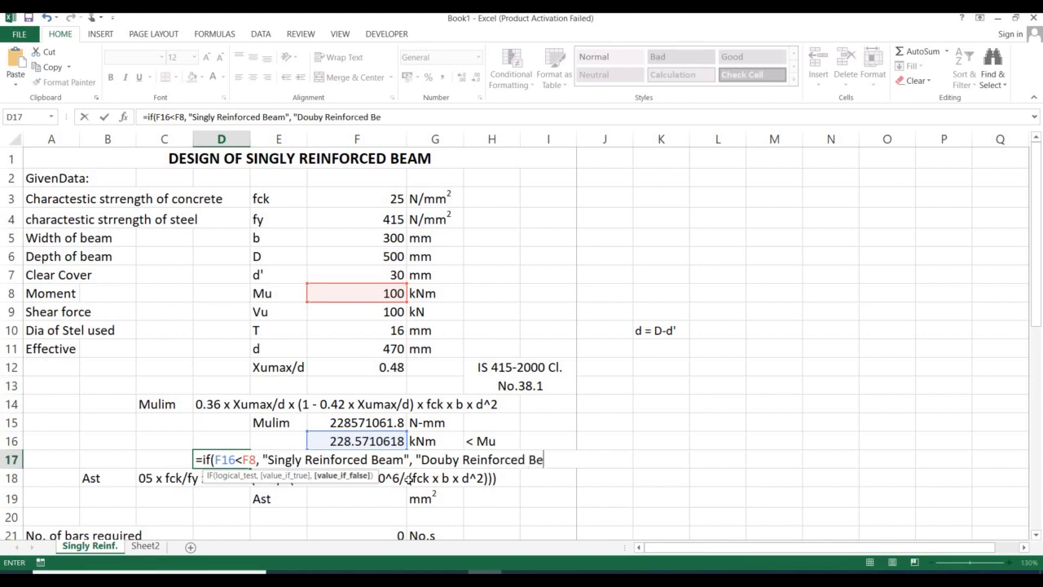
text(am"))
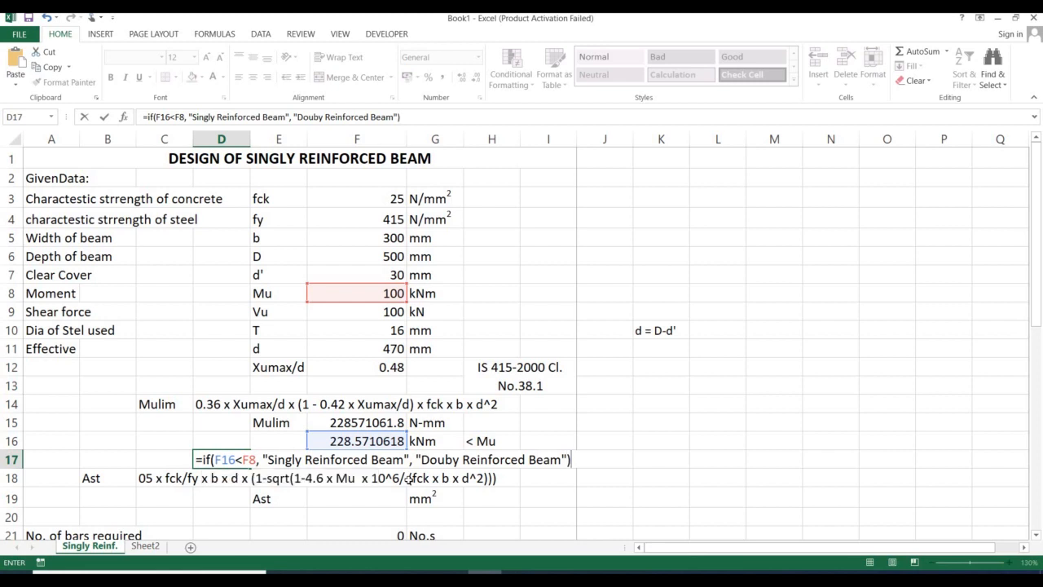
key(Return)
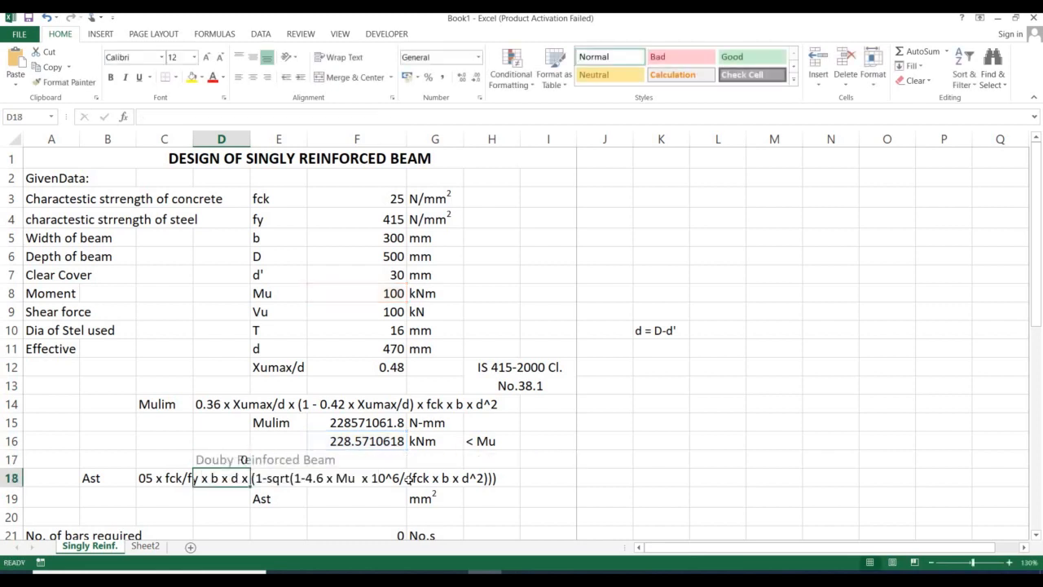
Correct the condition of the IF formula in D17 to F16>F8
key(Up)
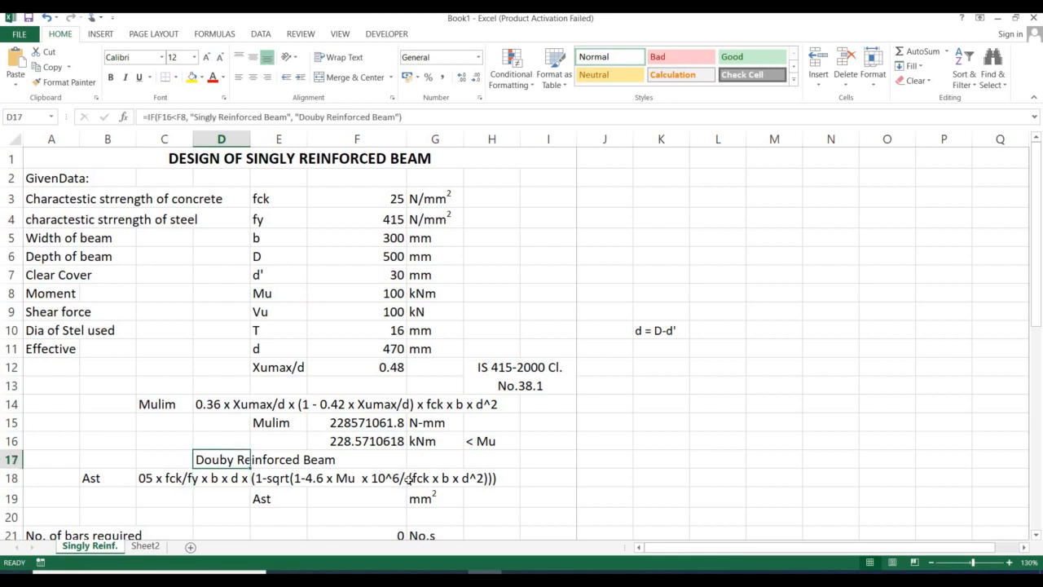
key(F2)
key(Left)
key(Left)
key(Left)
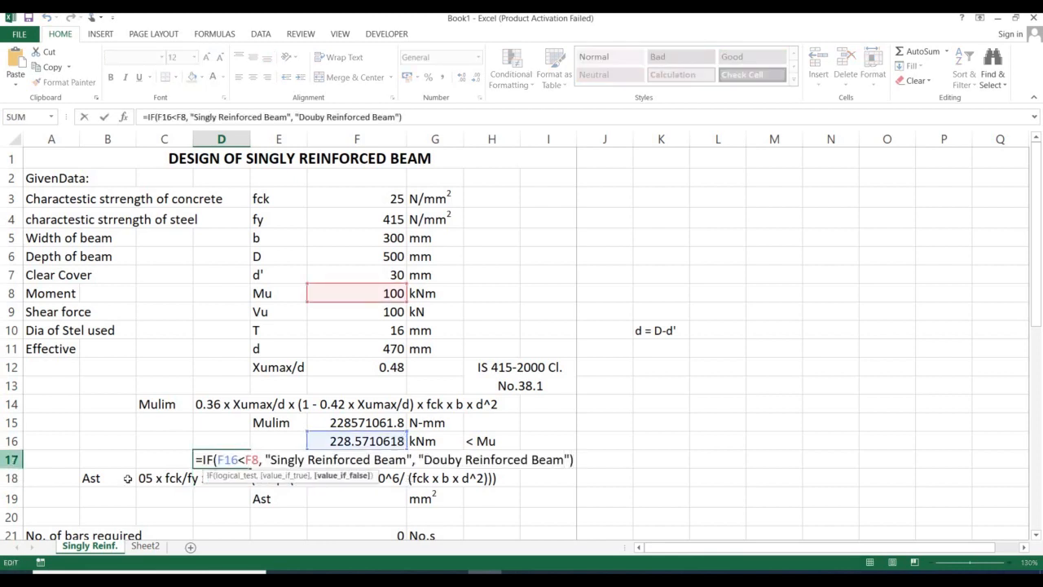
click(242, 459)
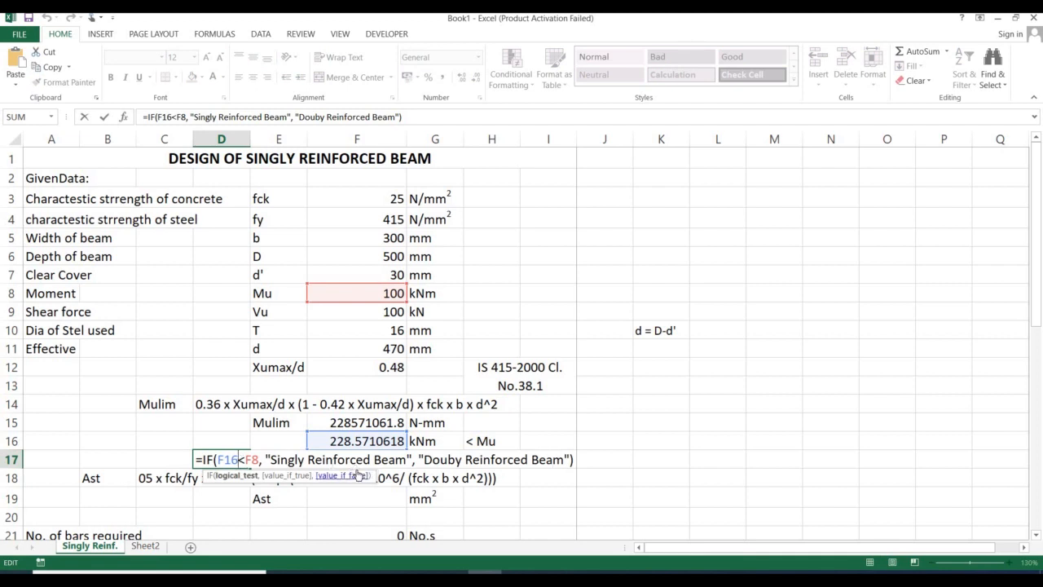
key(BackSpace)
text(>)
key(Return)
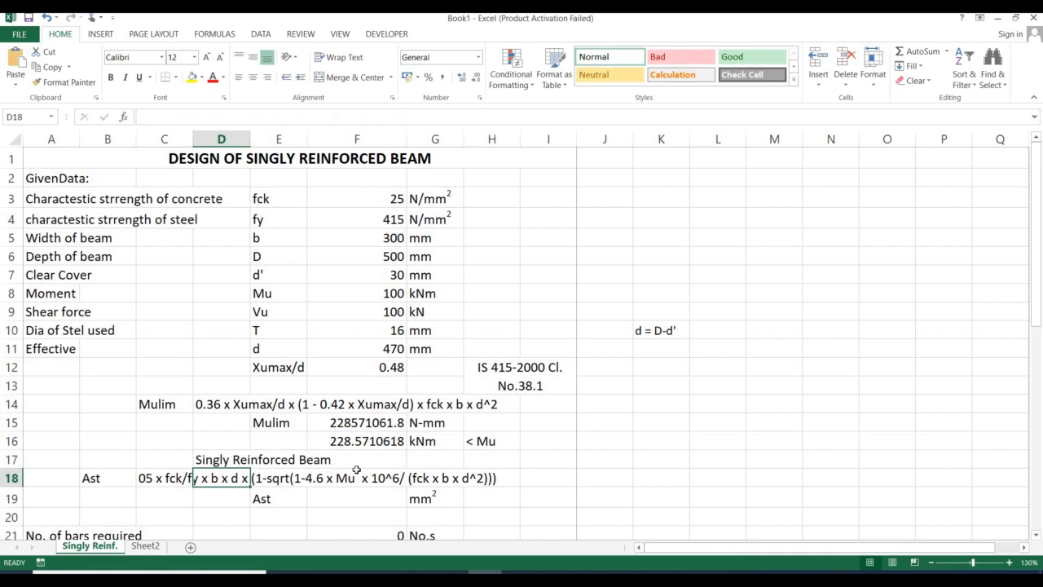
Review the corrected IF formula in D17 and the beam type it returns
key(Up)
key(Down)
key(Down)
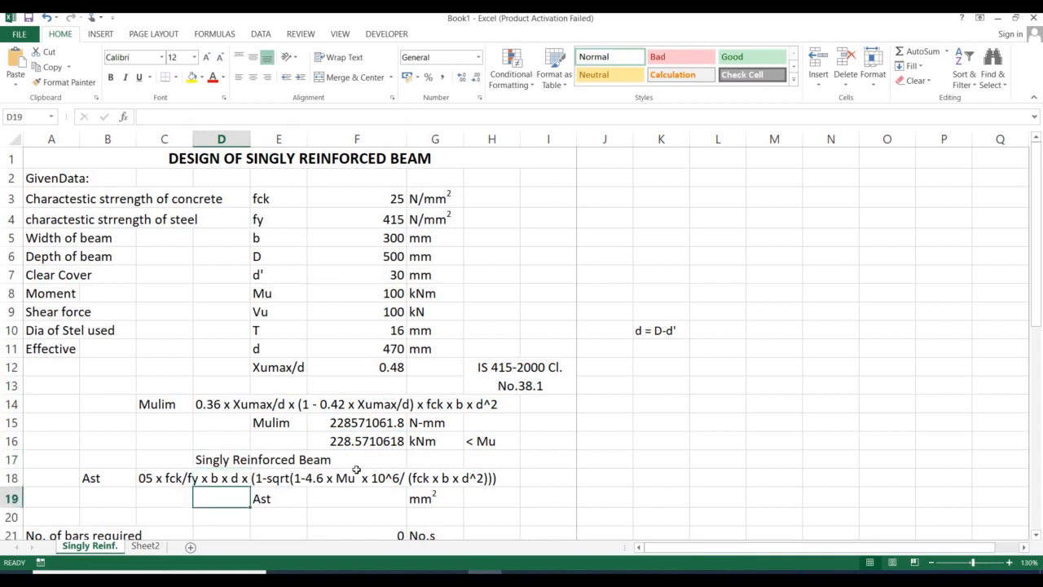
key(Up)
key(Up)
key(Up)
key(Down)
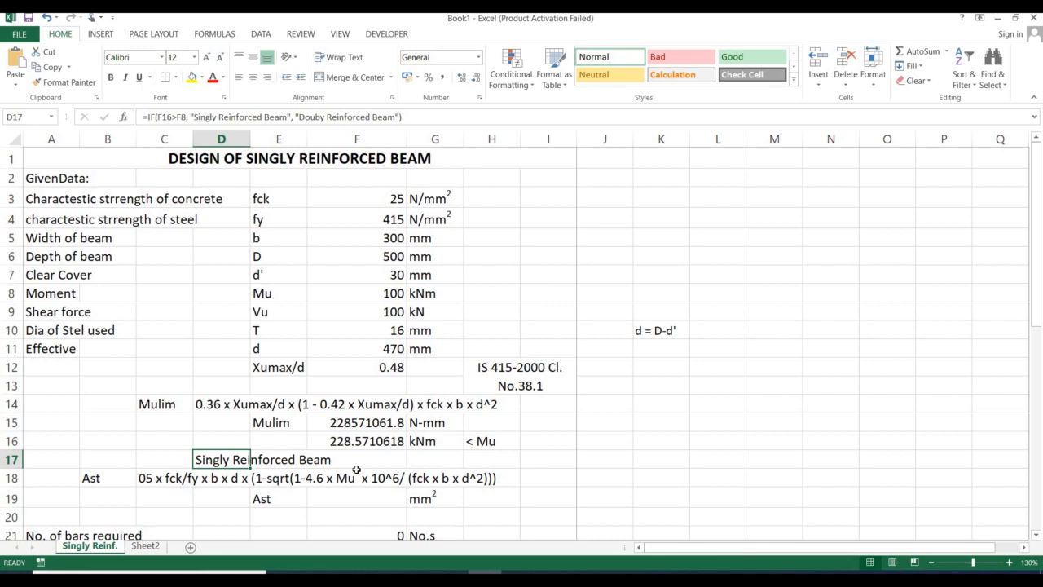
Insert an entire blank row at row 18, above the Ast formula text
key(Down)
key(Left)
key(Left)
key(Left)
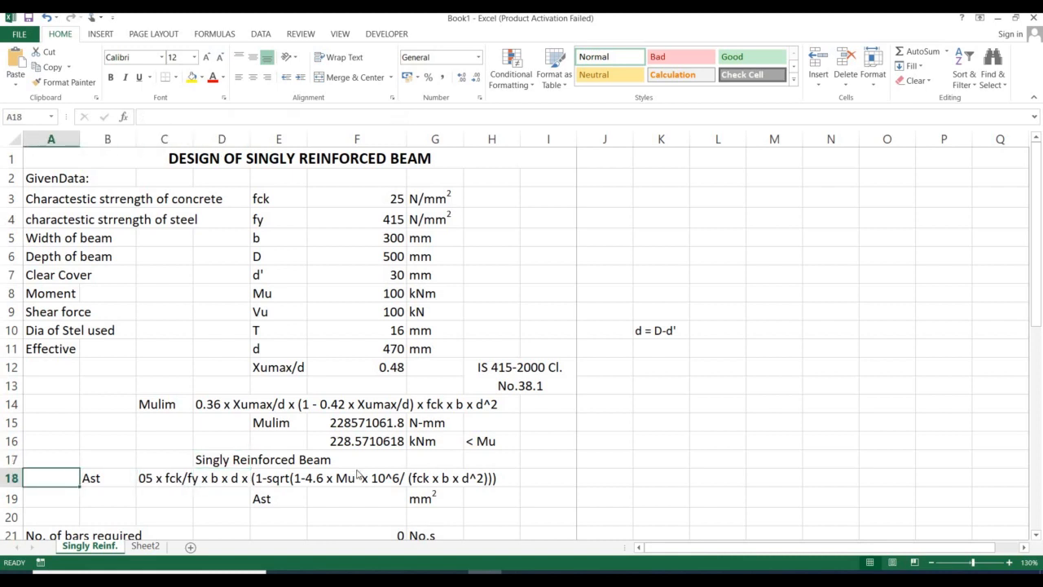
key(ctrl+shift+plus)
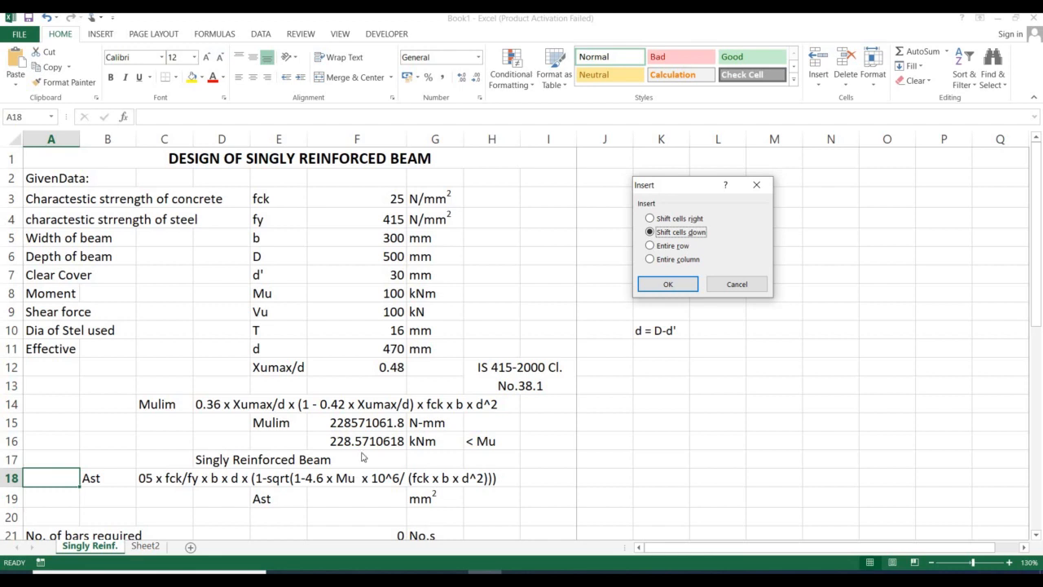
click(736, 284)
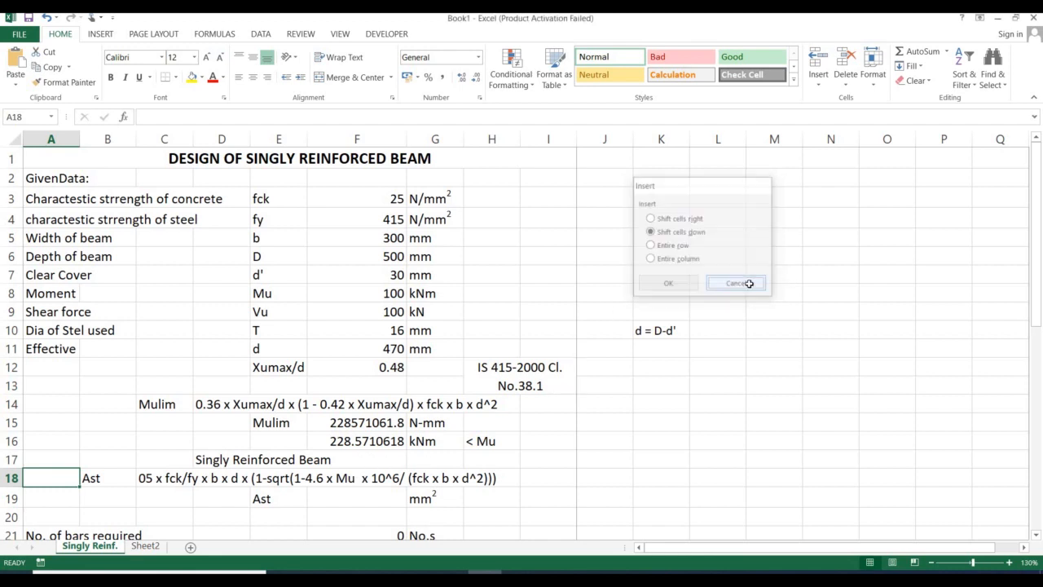
key(shift+space)
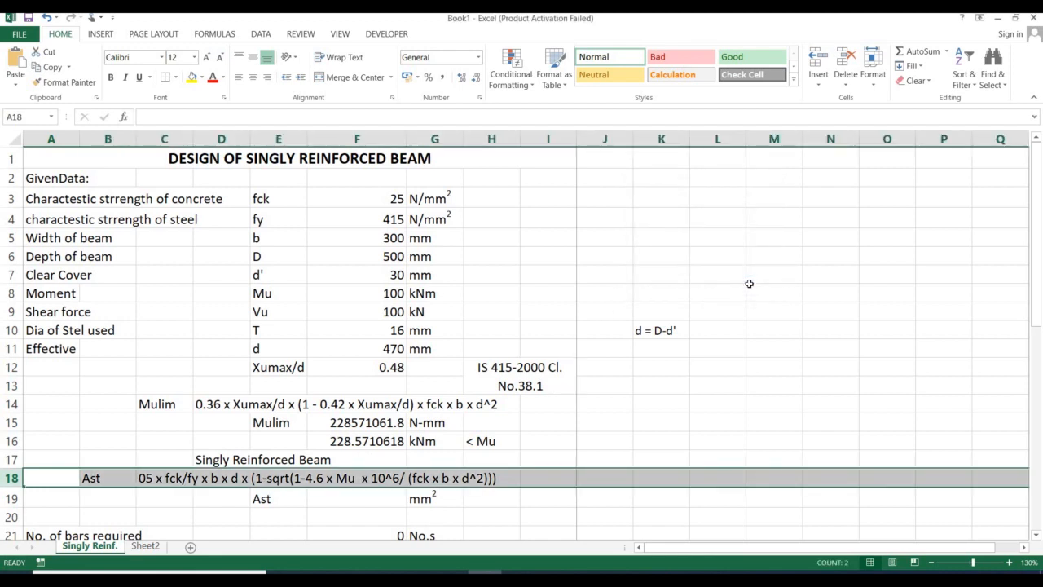
key(ctrl+shift+plus)
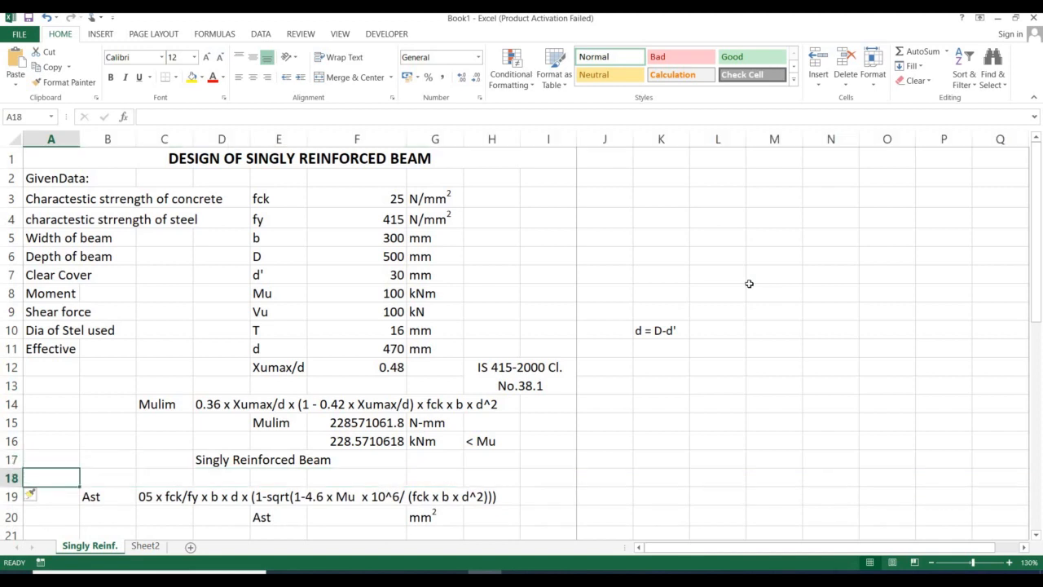
Enter the heading "Calculation of area of steel required:" in A18
text(Calcula)
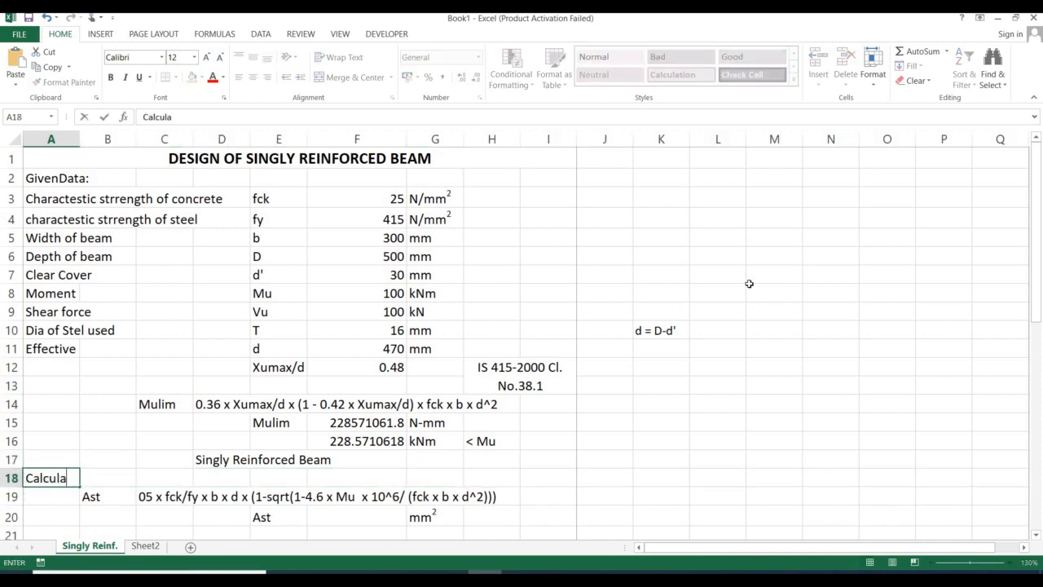
text(tion of area)
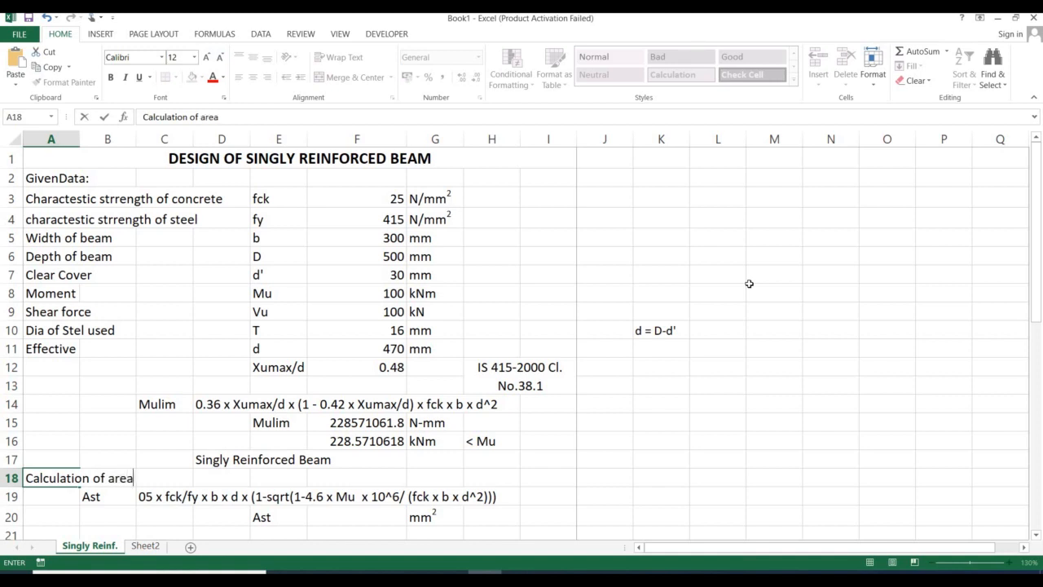
text( of steel req)
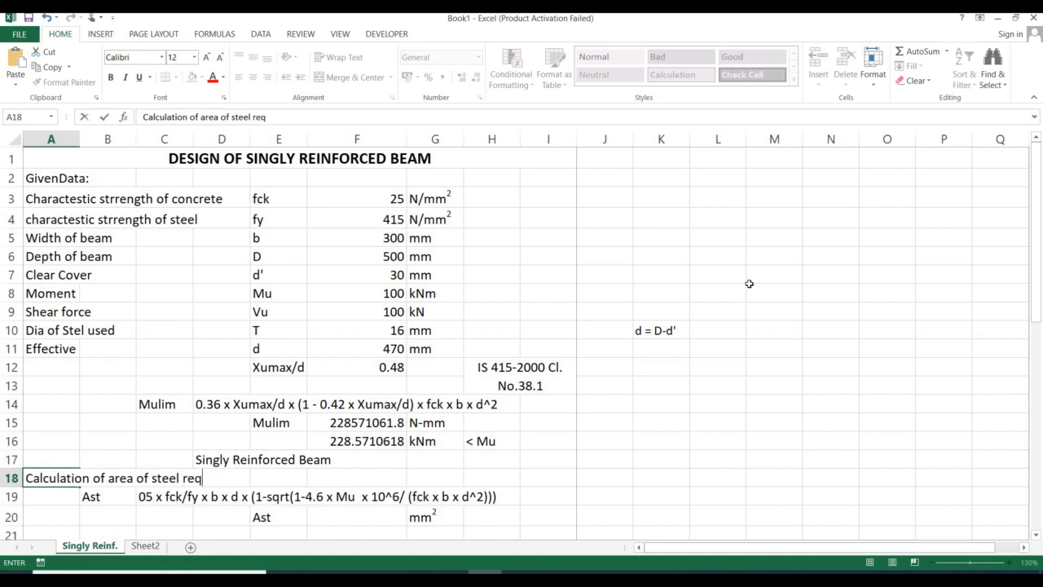
text(uired:)
key(Return)
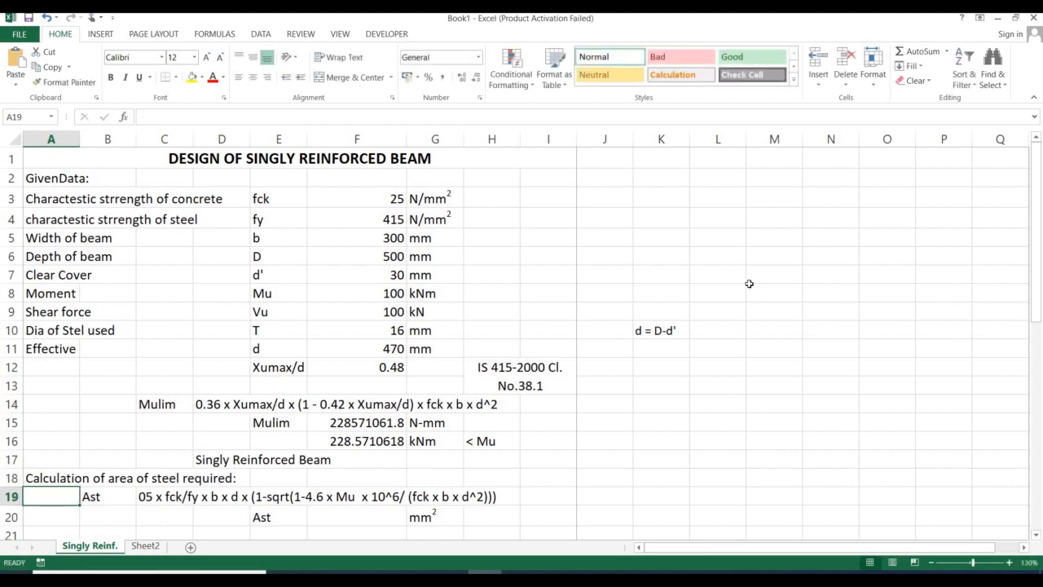
Start the Ast formula in F20 with =0.5*F3/F4, following the formula text in row 19
key(Right)
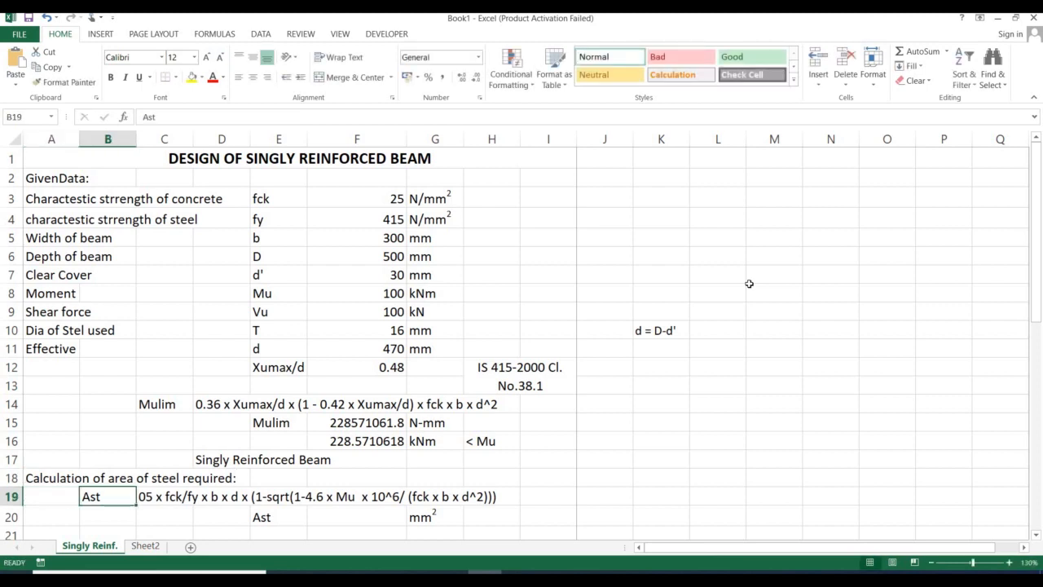
key(Right)
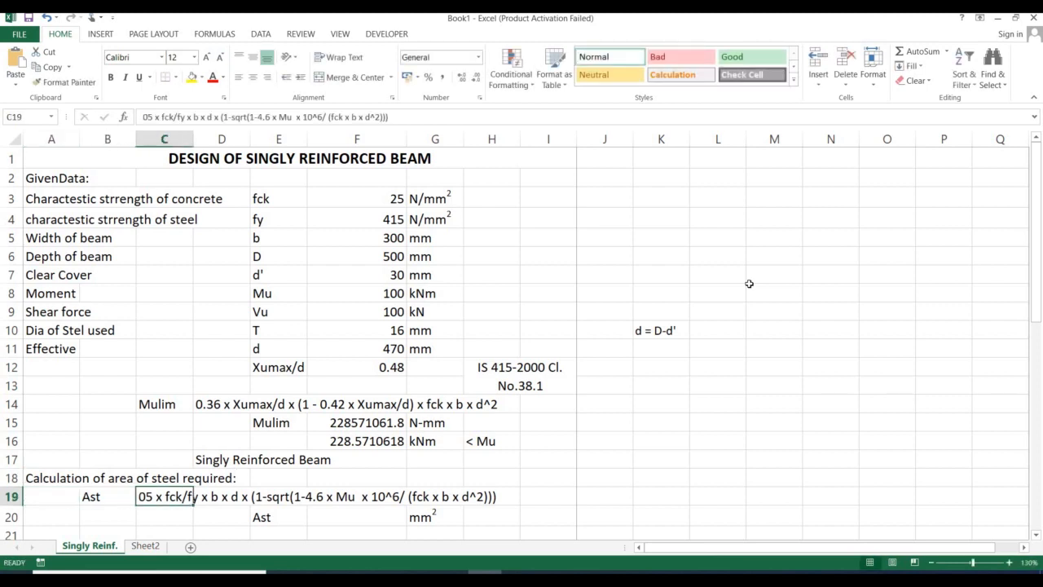
key(Left)
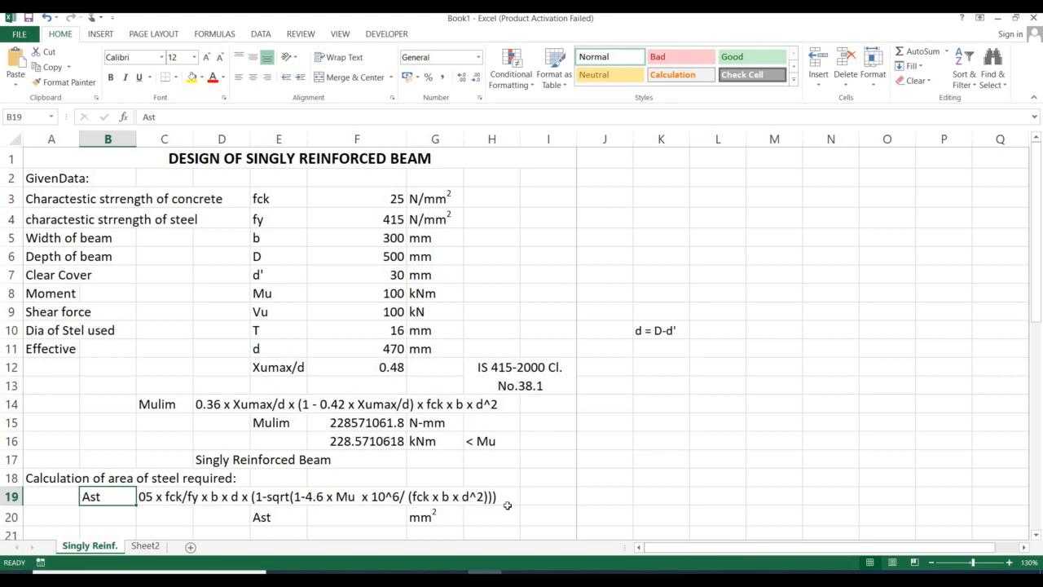
scroll(507, 505, down, 4)
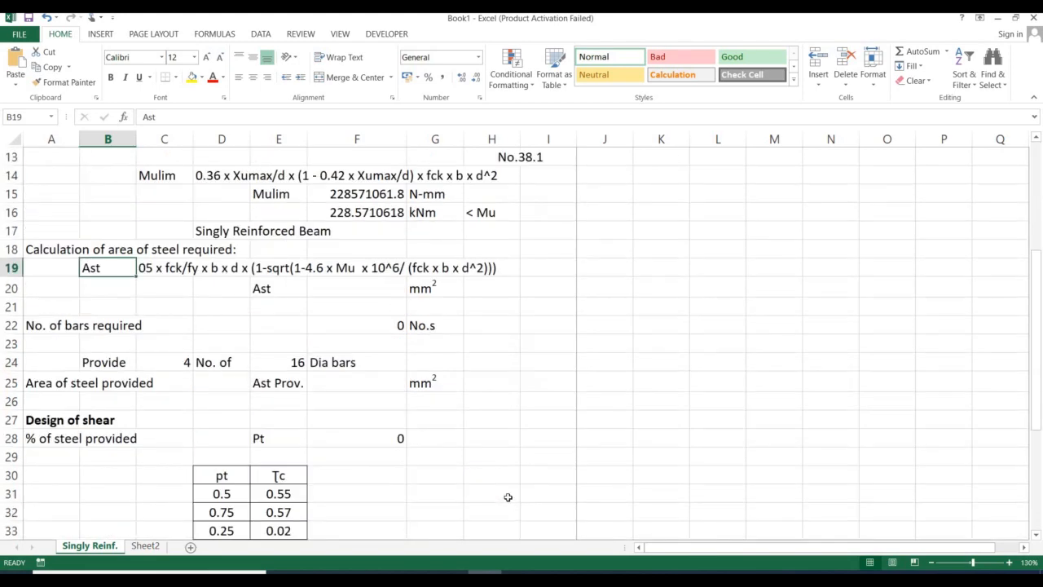
click(332, 295)
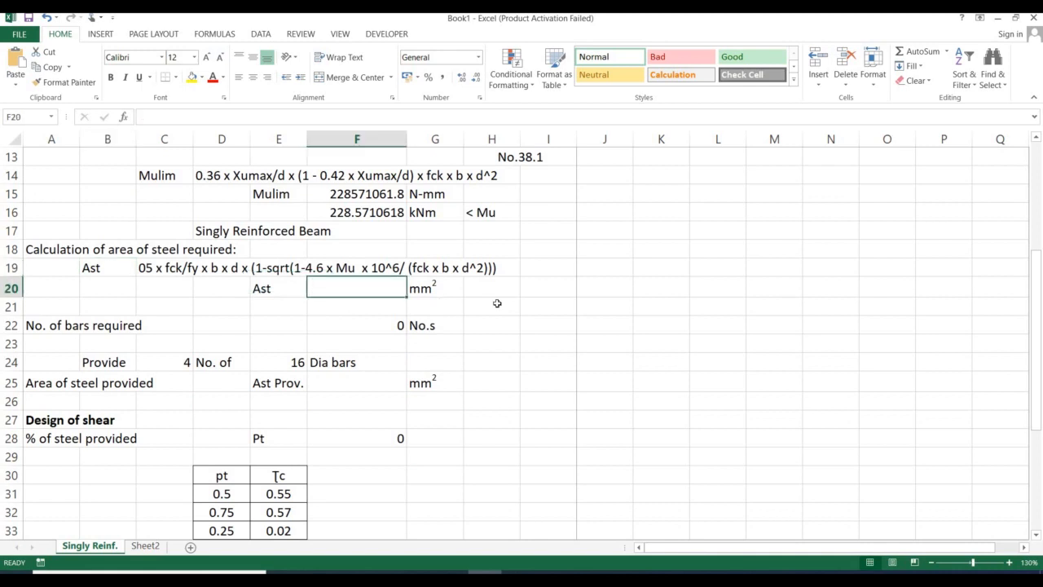
text(=)
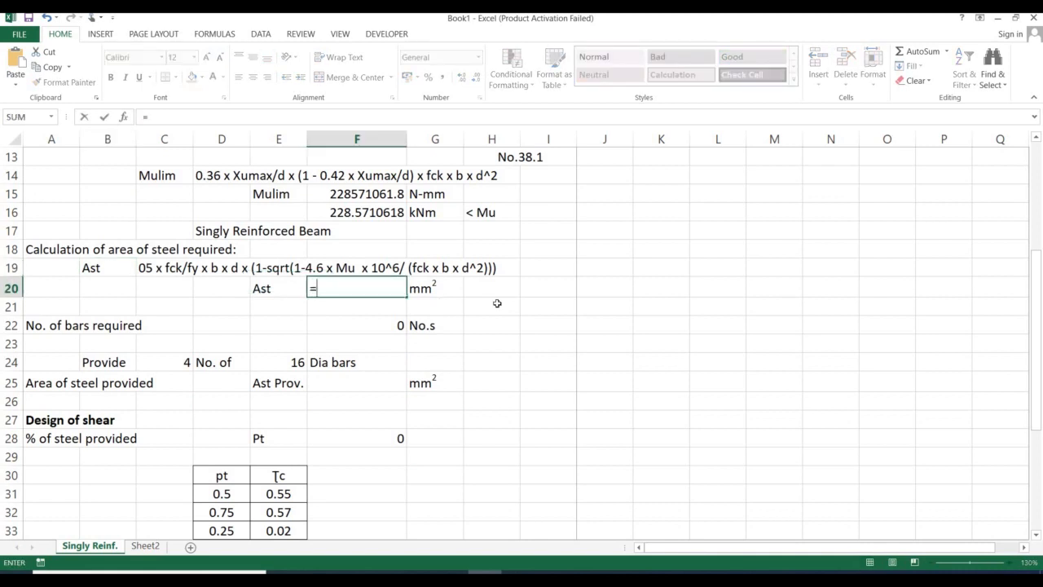
text(0.5*)
scroll(503, 304, up, 4)
click(369, 200)
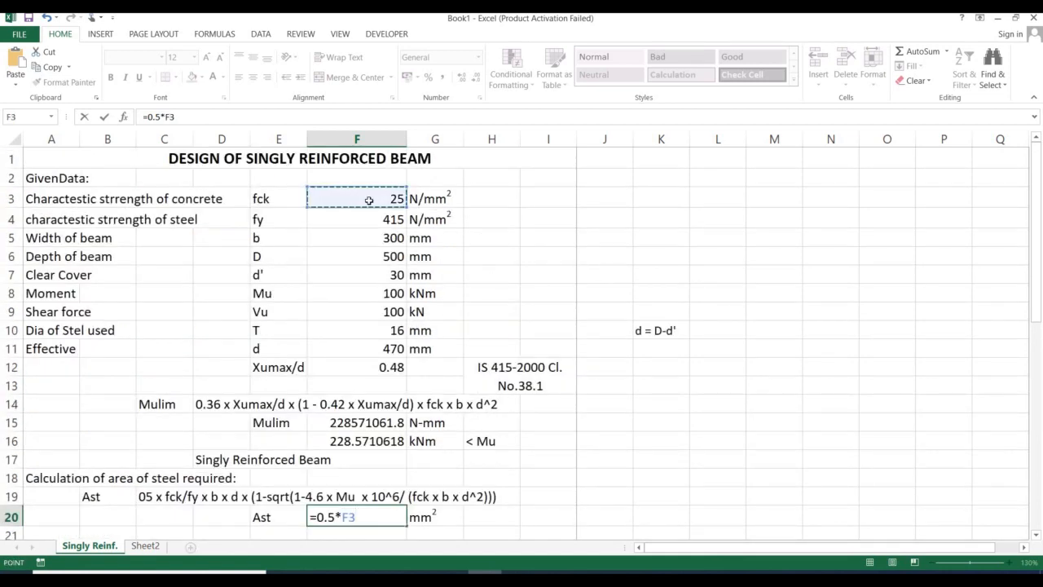
text(/)
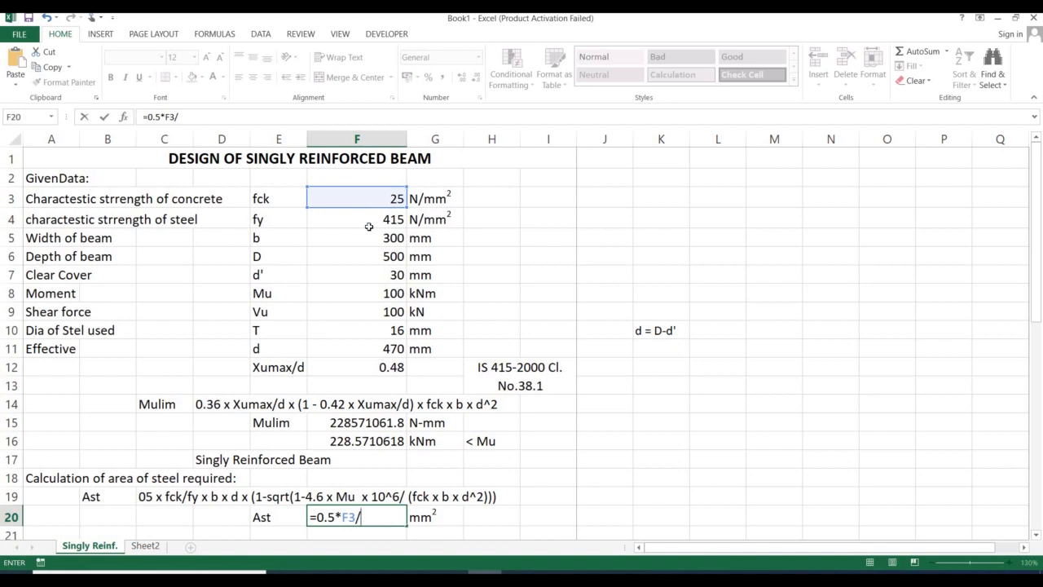
click(366, 219)
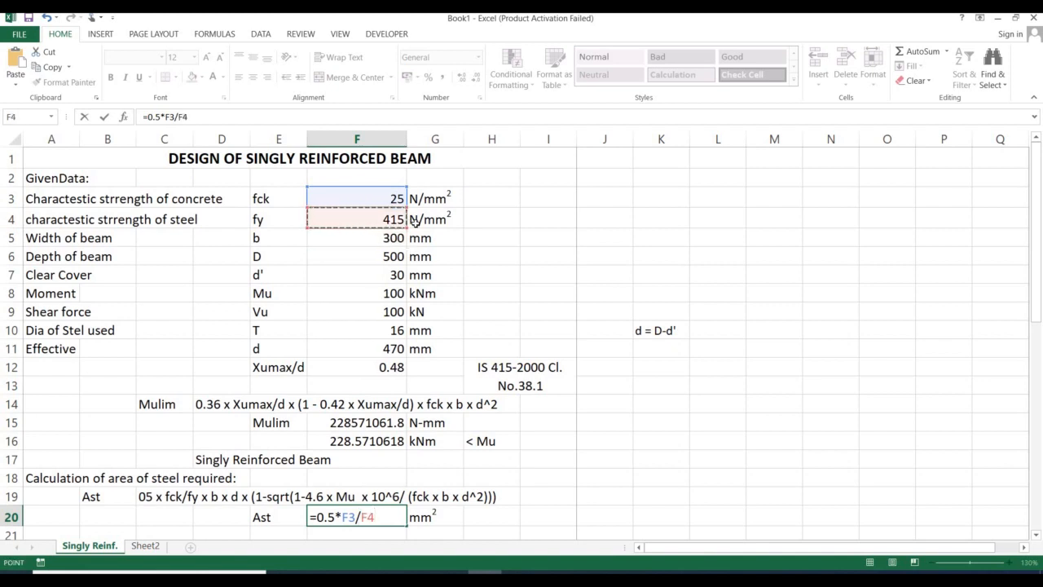
Extend the Ast formula in F20 by multiplying by the beam width F5 and effective depth F11
text(*)
scroll(415, 223, down, 5)
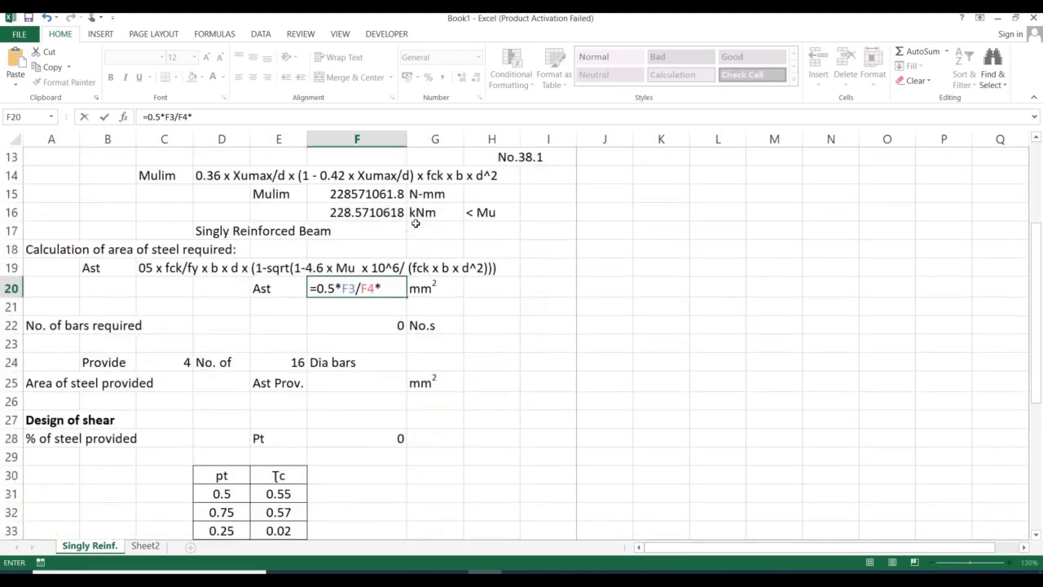
scroll(415, 224, up, 5)
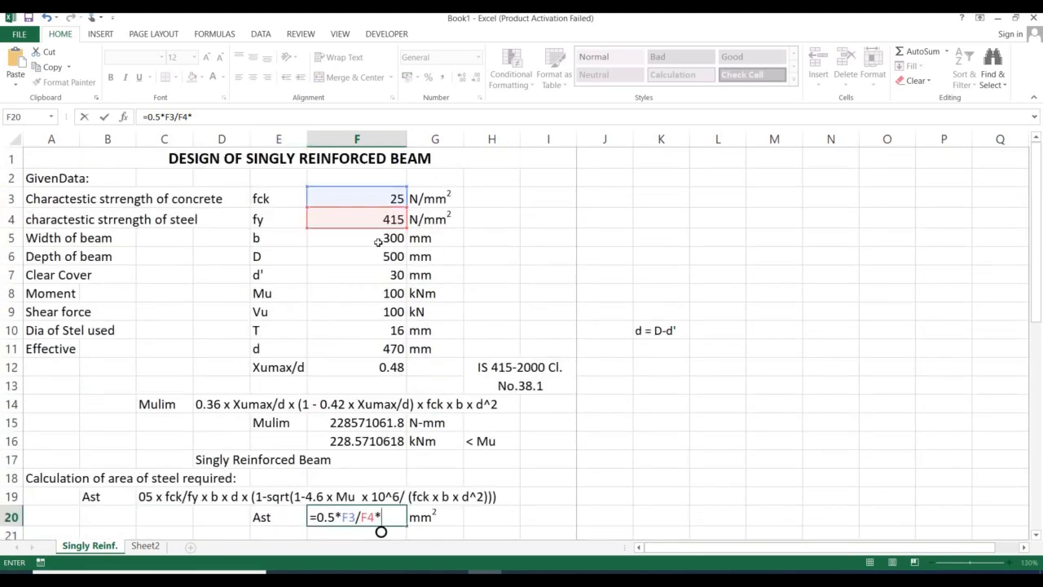
click(368, 247)
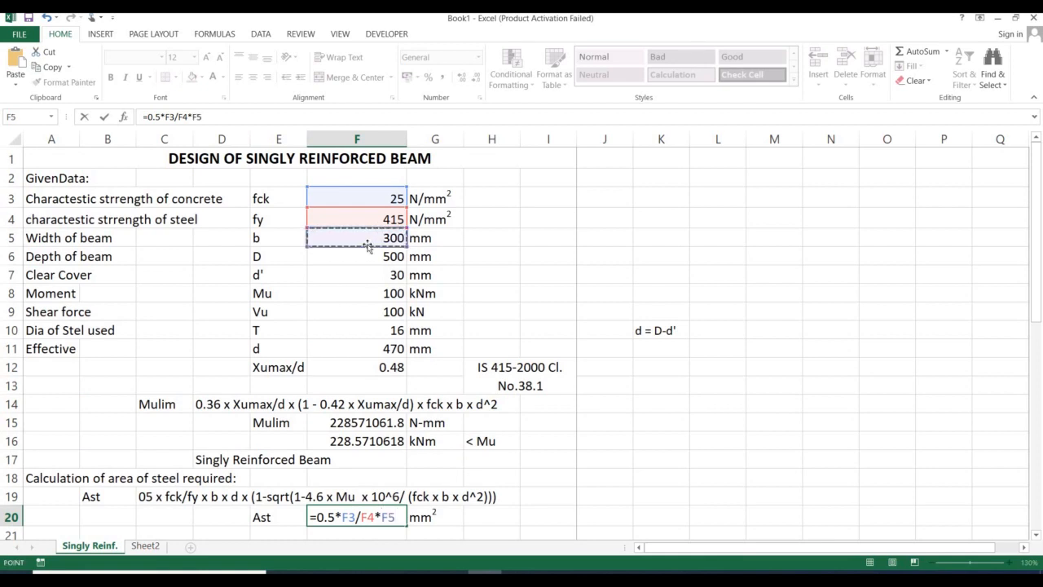
text(*)
click(341, 350)
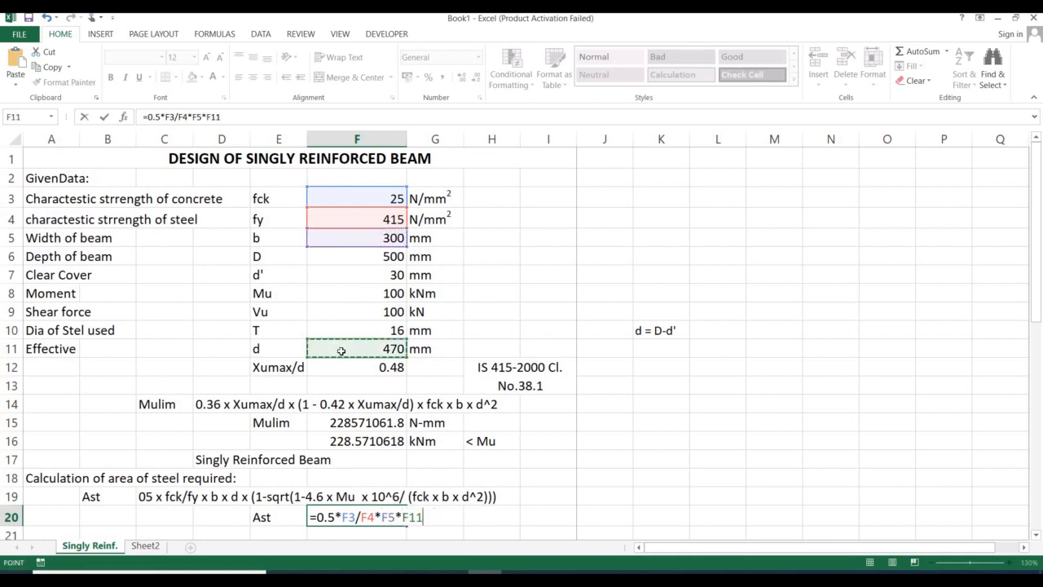
Multiply the Ast formula in F20 by an opening bracket containing 1 minus the SQRT function
text(*()
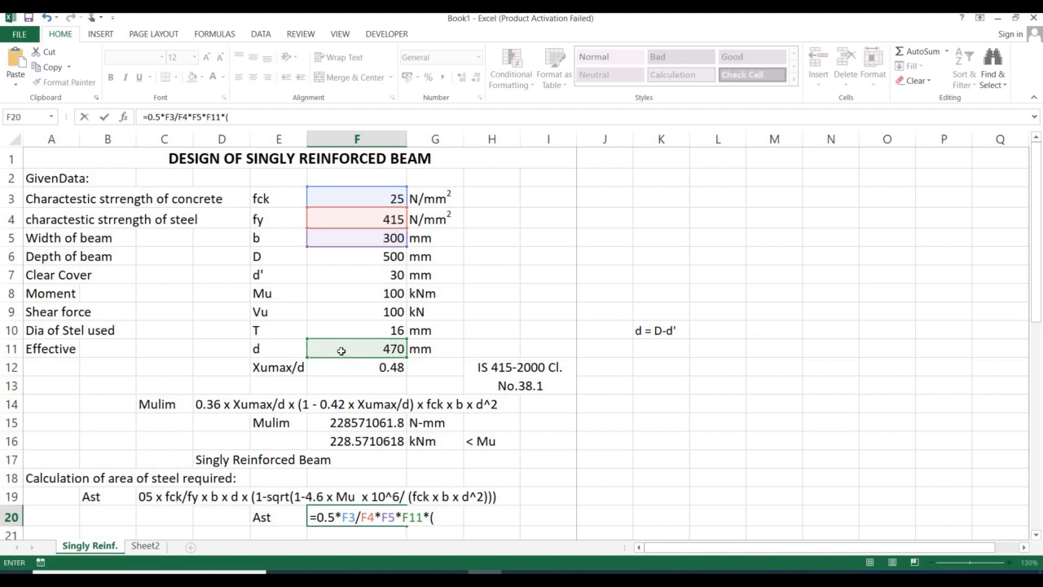
text(1-sqrt)
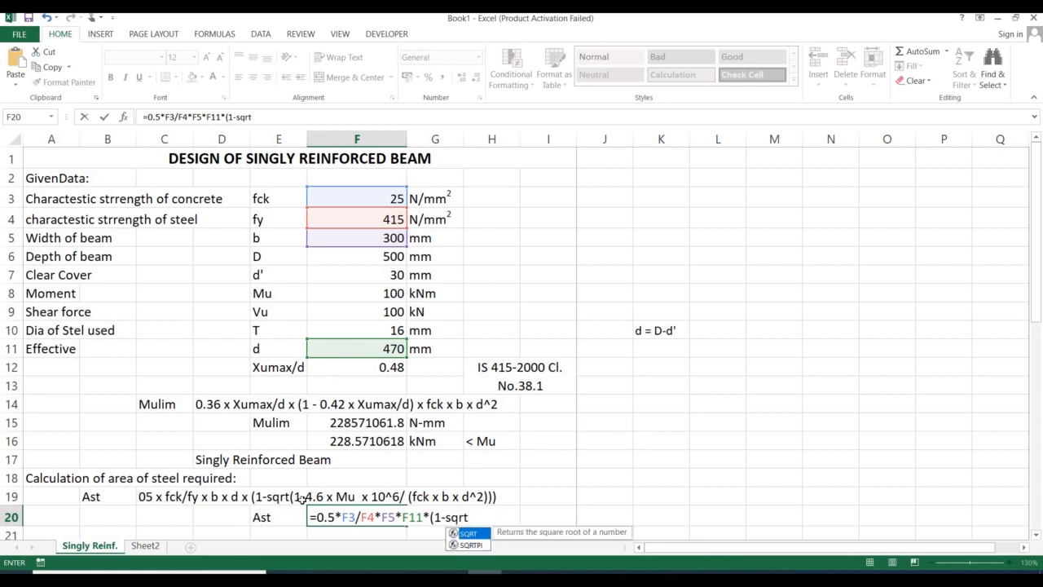
key(BackSpace)
key(BackSpace)
key(BackSpace)
key(BackSpace)
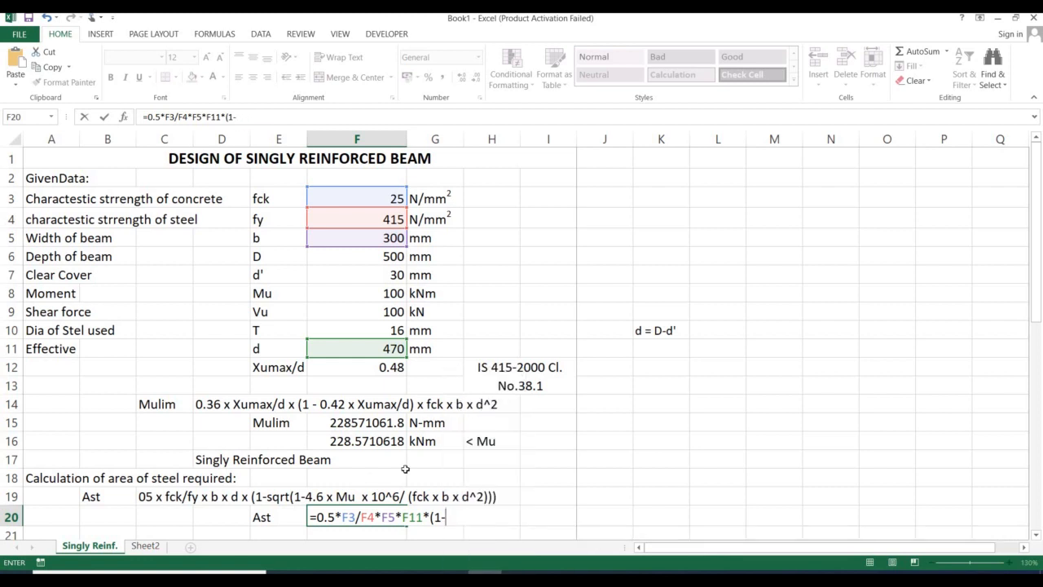
text(sq)
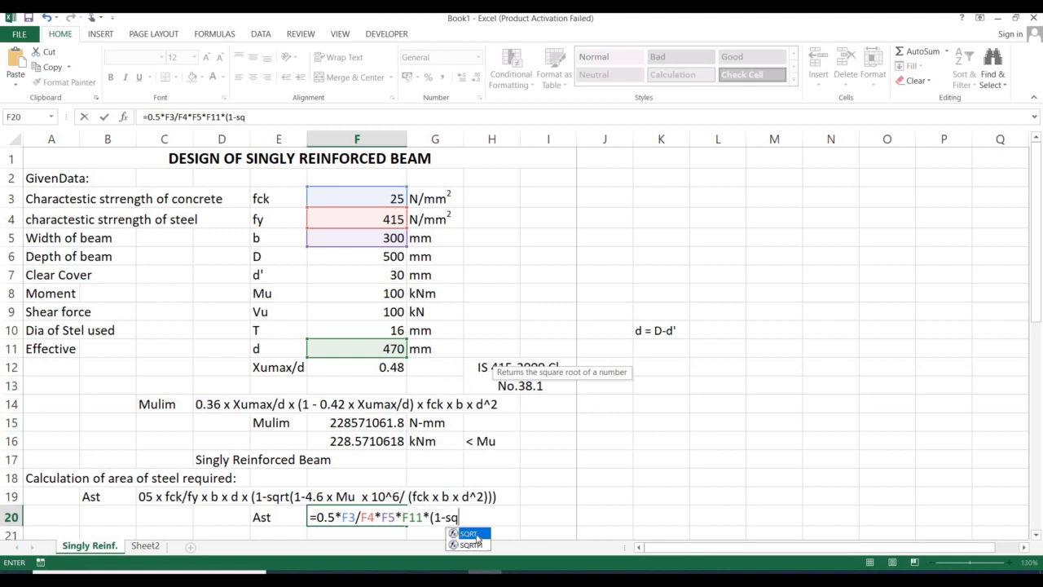
double_click(476, 535)
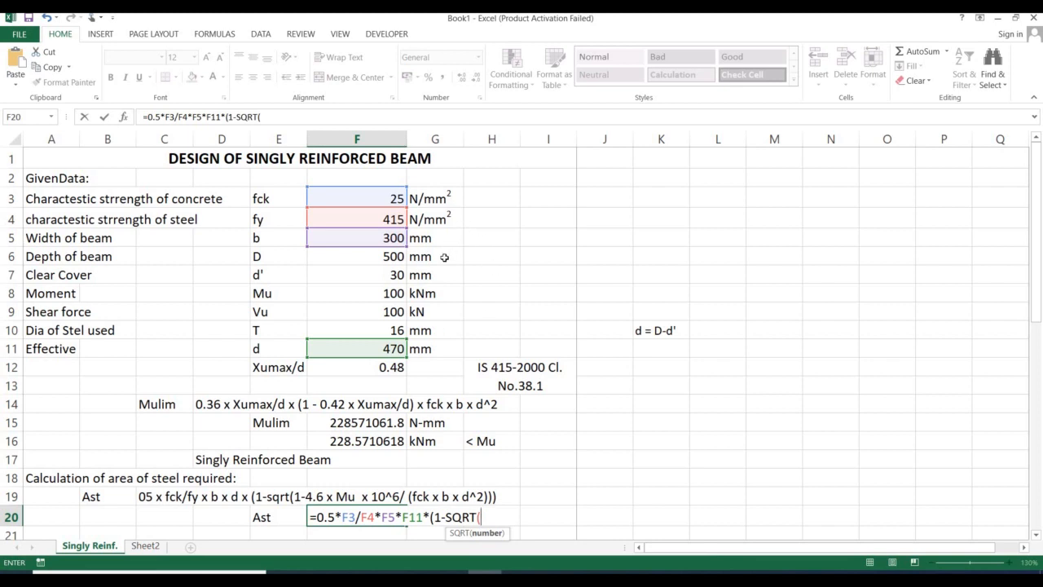
Enter 1-4.6*F8*10^6 inside the SQRT function of the Ast formula in F20
text(1-)
text(4.6*)
click(383, 292)
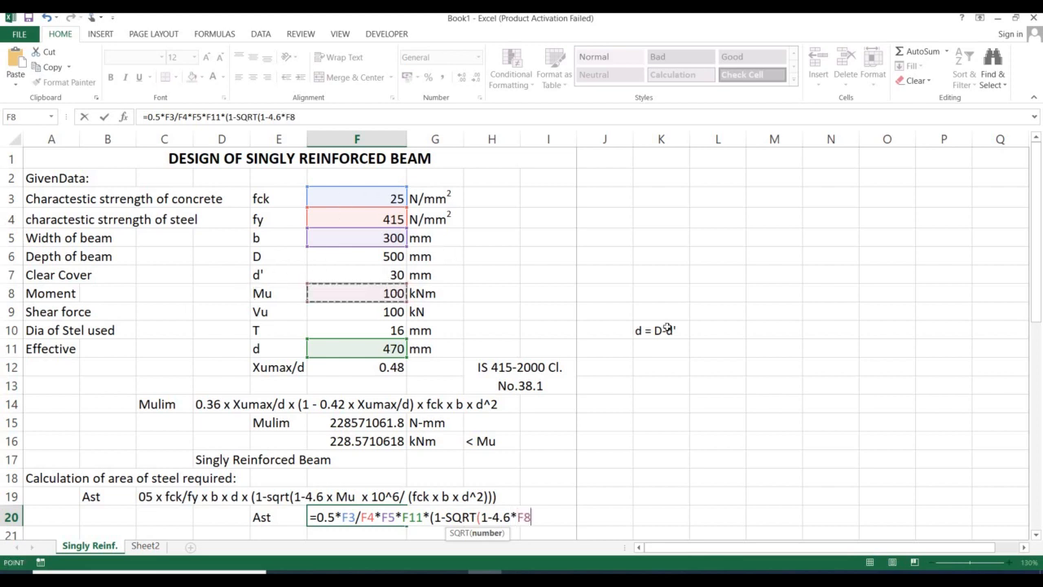
text(*10^6)
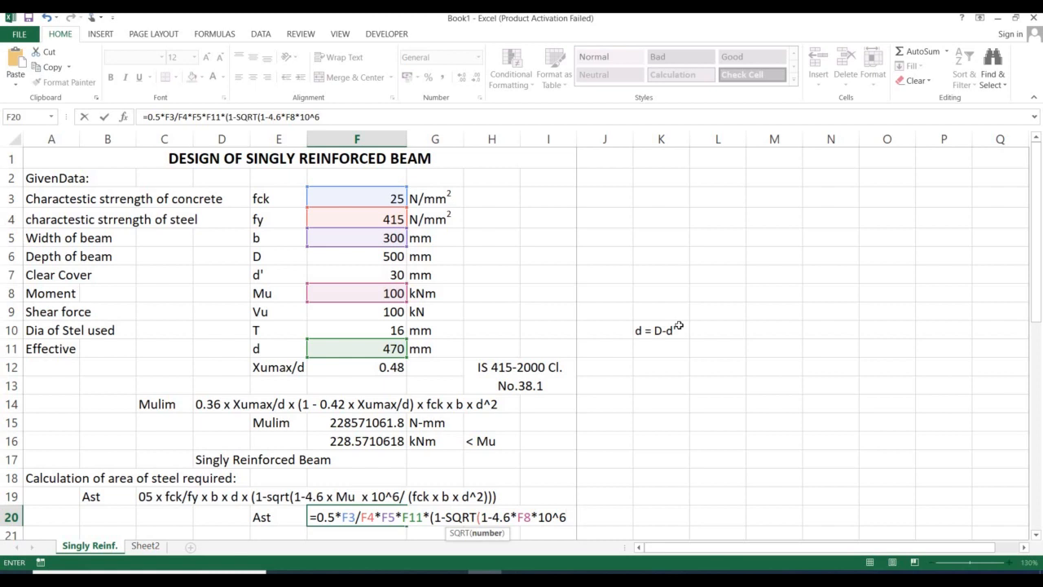
Divide the moment term of the Ast formula in F20 by (F3*F5*F11^2)
text(/()
click(328, 195)
text(*)
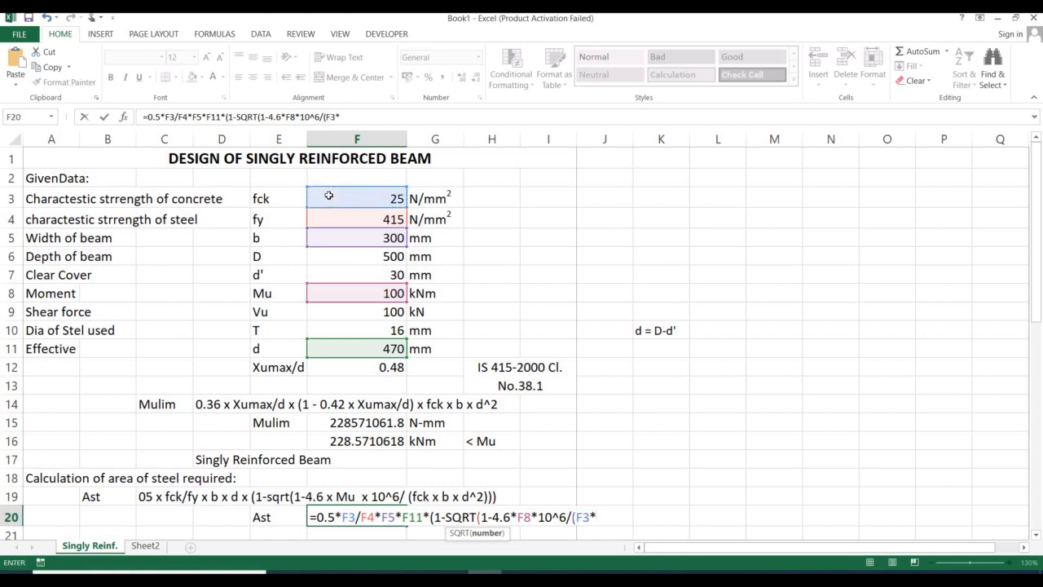
click(336, 236)
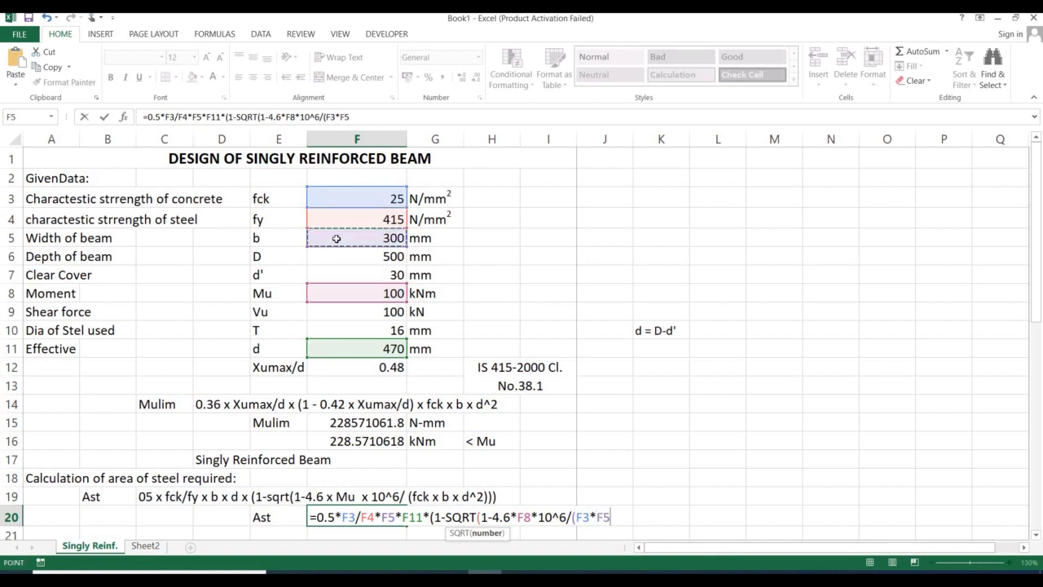
text(*)
click(331, 350)
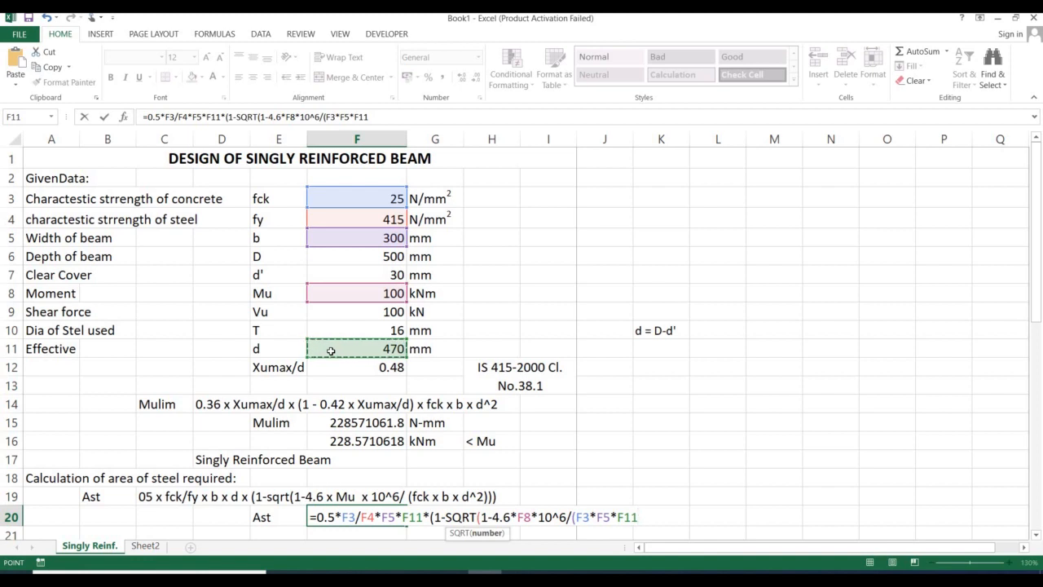
text(^2))
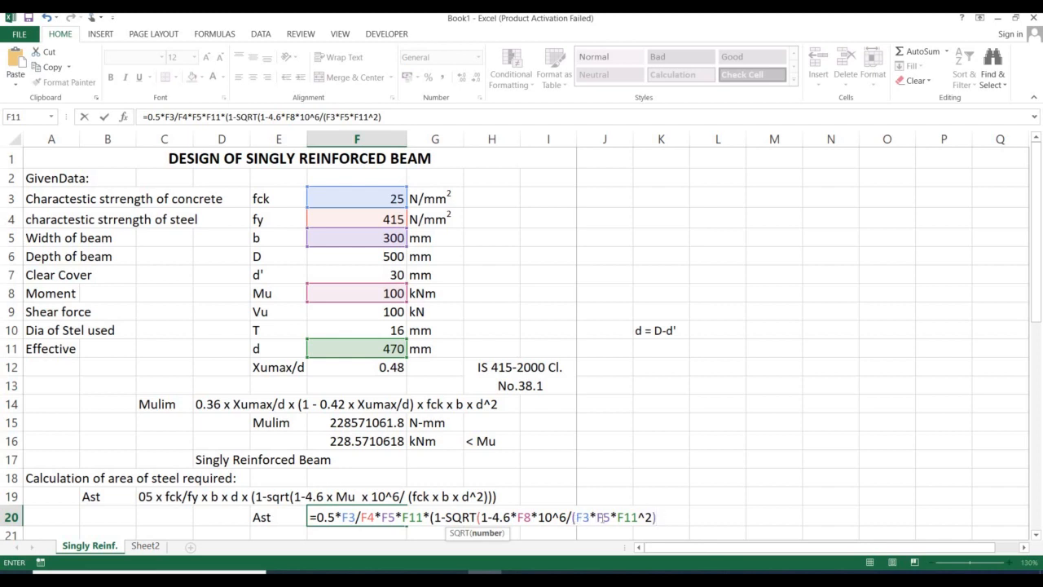
Close the SQRT and outer brackets of the Ast formula in F20 and commit it
click(481, 519)
text())
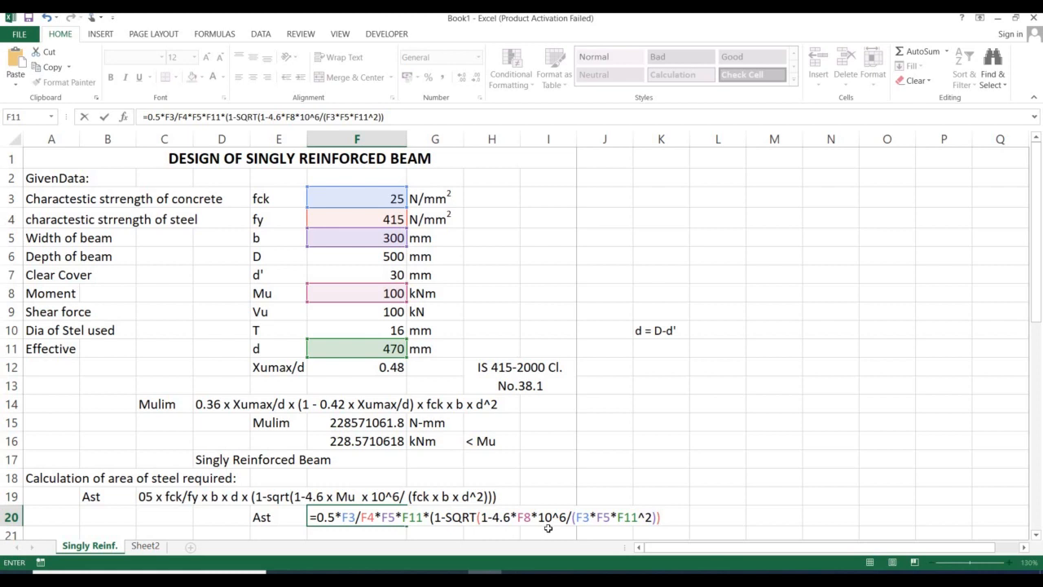
text())
key(Return)
key(Up)
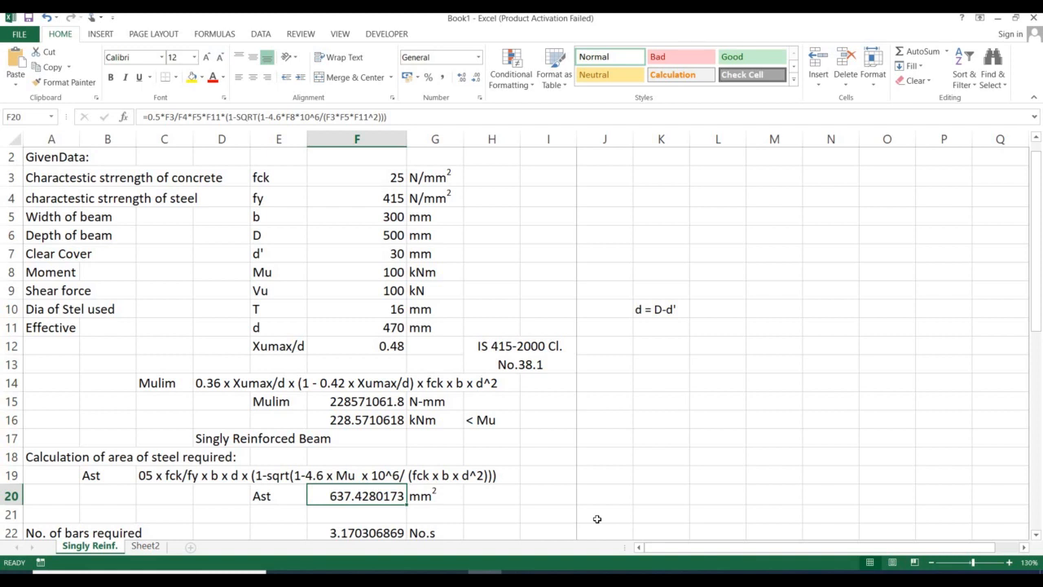
Enter the label Ast/ast in F21, above the number of bars required
key(Down)
key(Down)
key(Down)
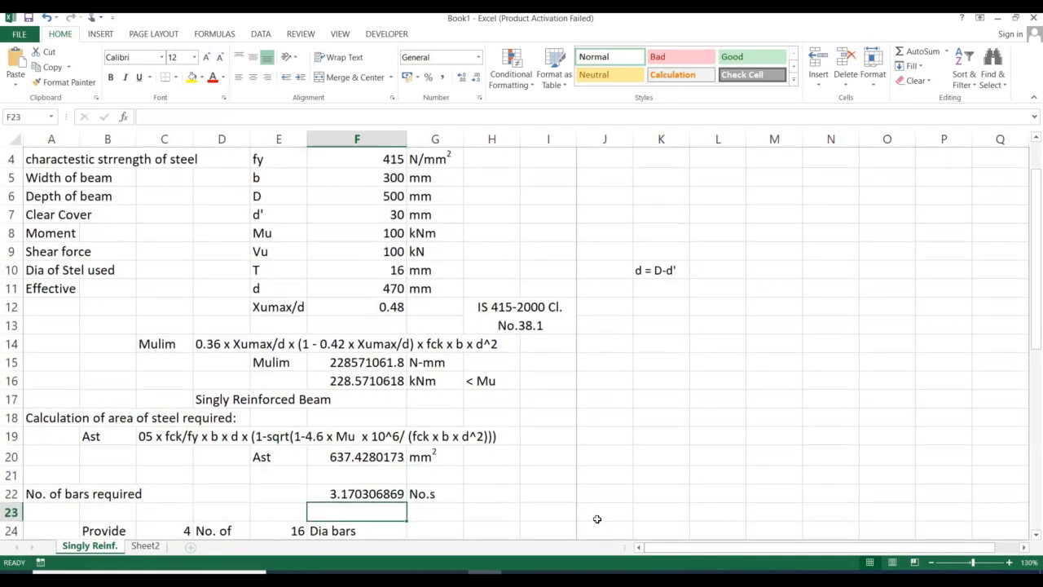
key(Up)
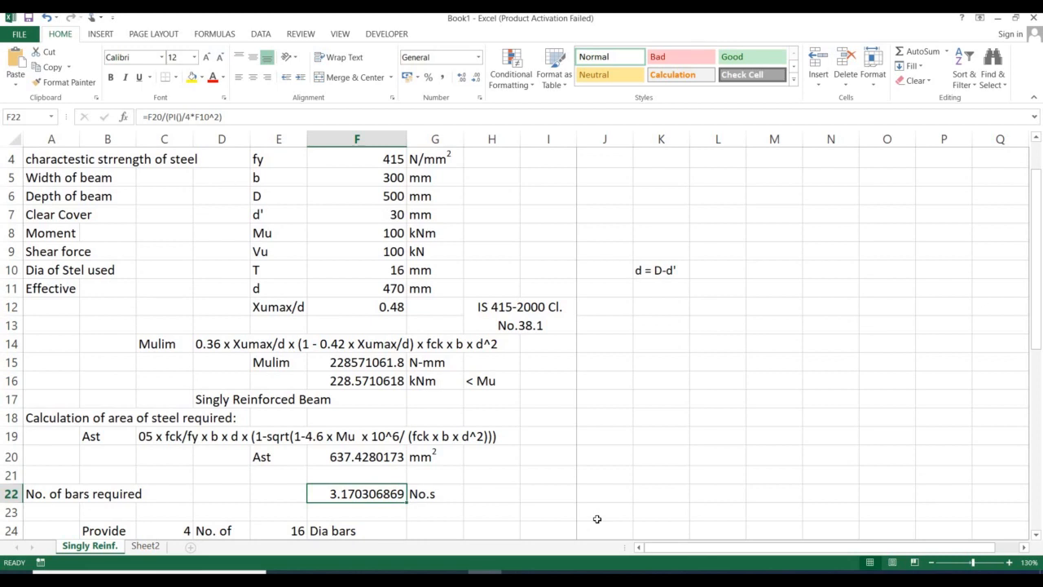
key(Up)
key(Left)
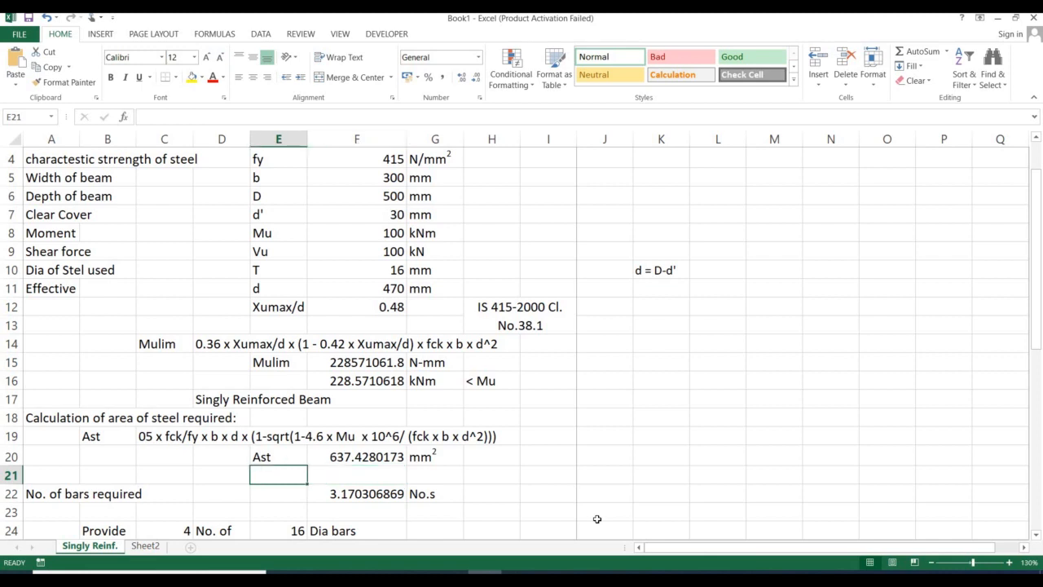
key(Right)
key(Right)
key(Left)
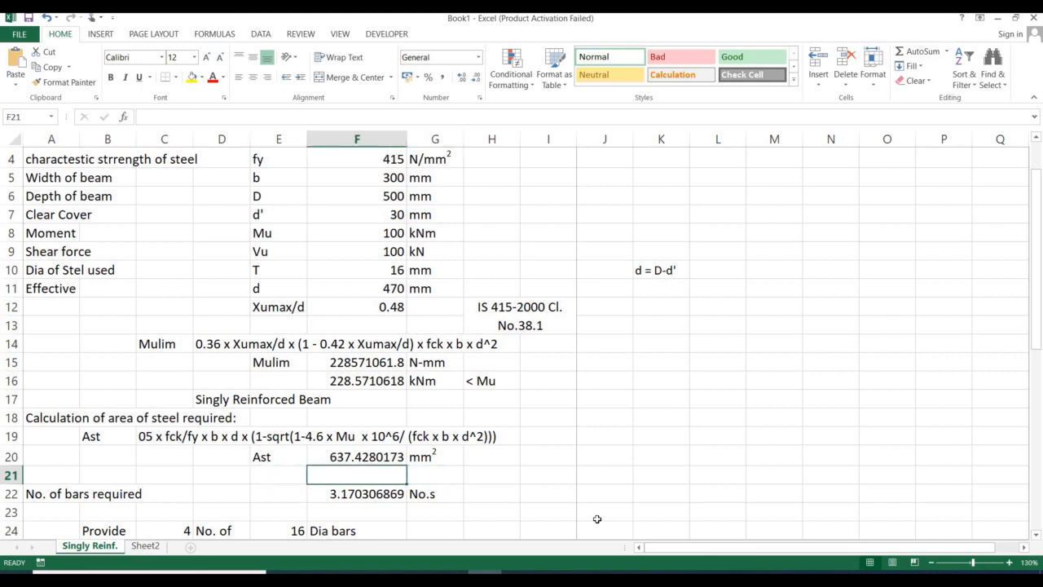
text(=)
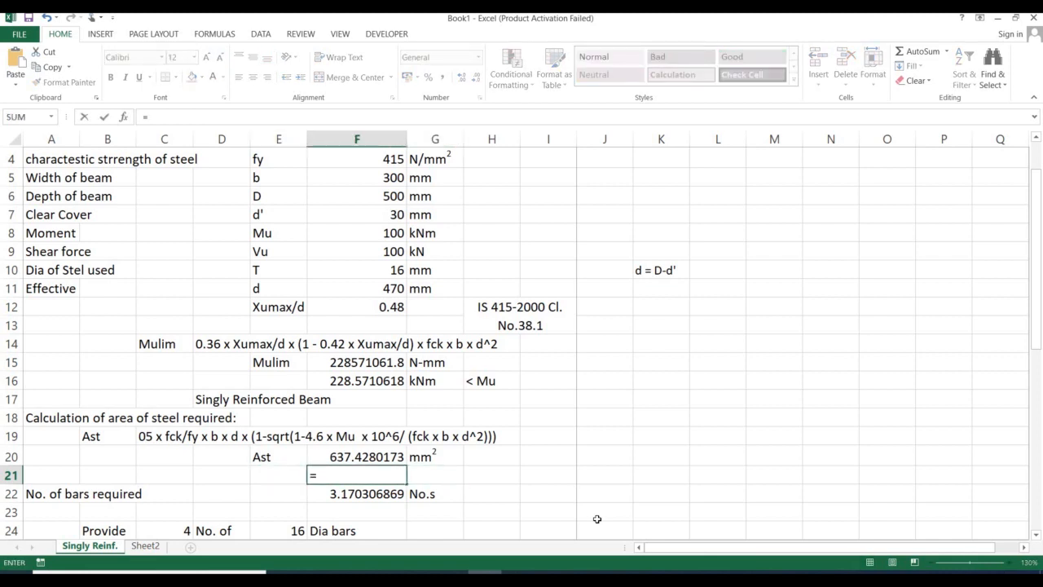
key(BackSpace)
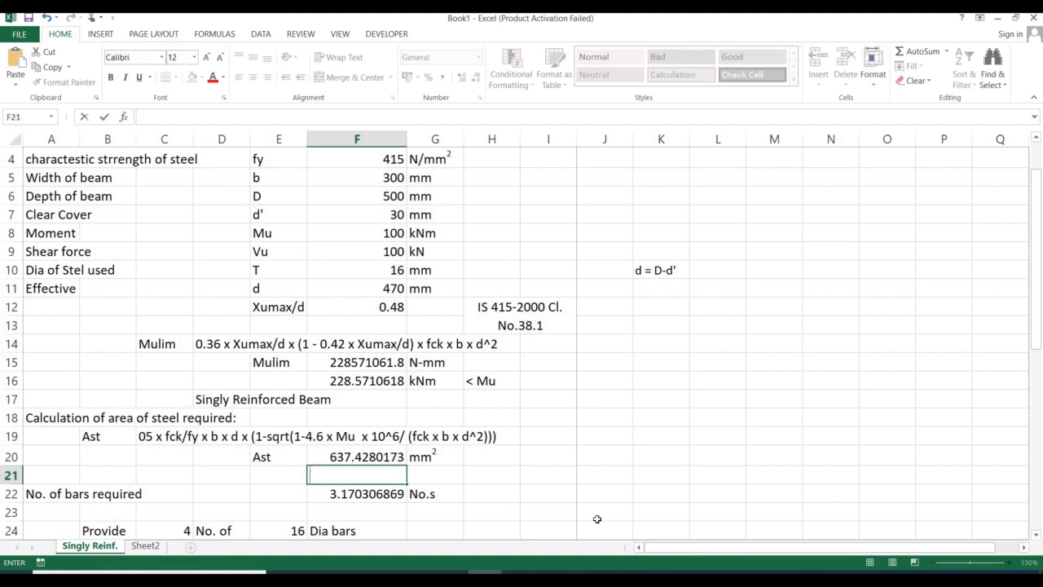
text(Ast/ast)
click(344, 460)
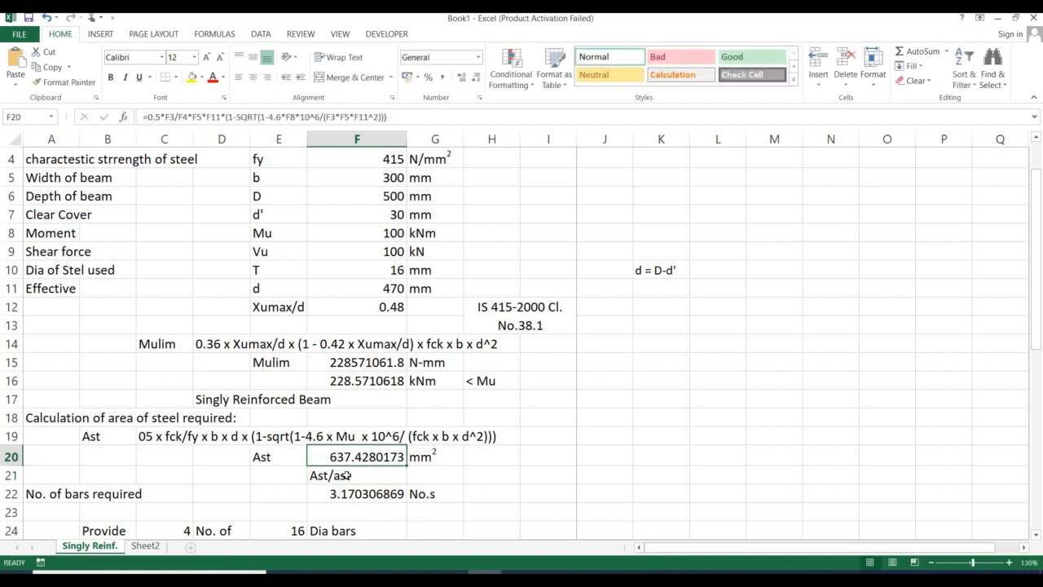
Review the bar diameter in F10, the Ast/ast label in F21 and the existing number-of-bars formula in F22
click(346, 475)
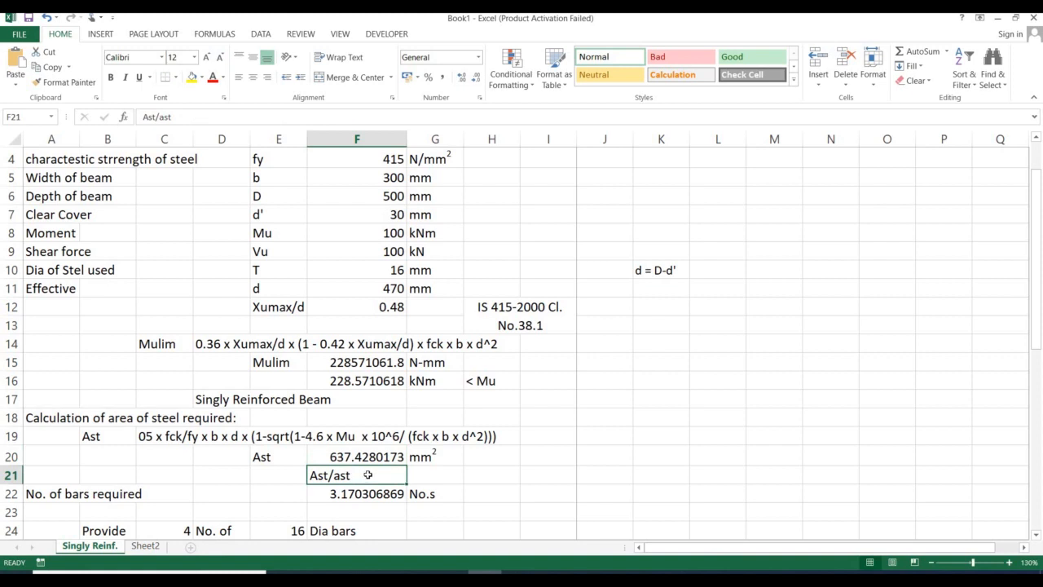
scroll(365, 472, up, 1)
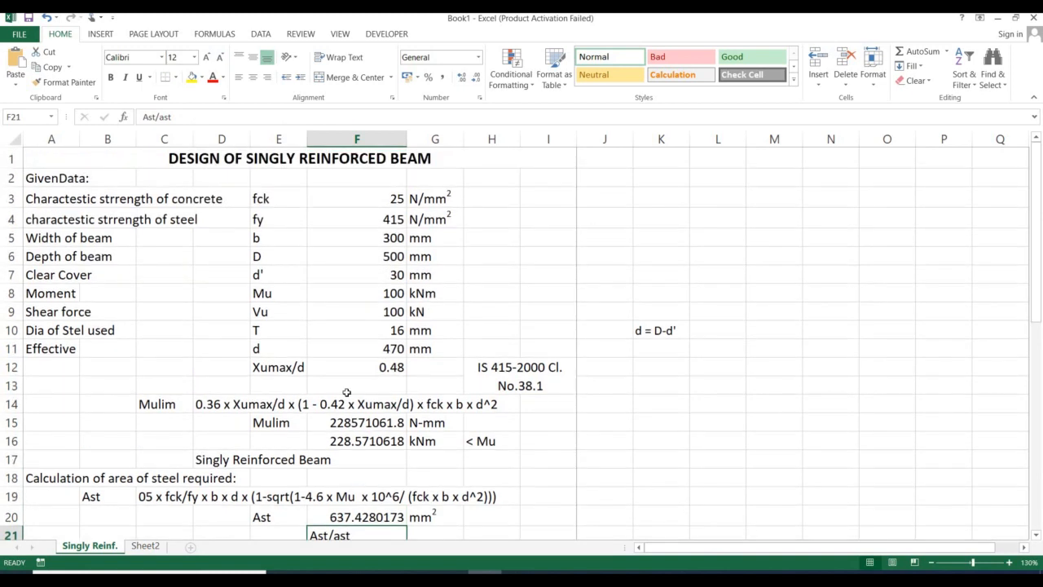
scroll(359, 342, down, 1)
click(367, 276)
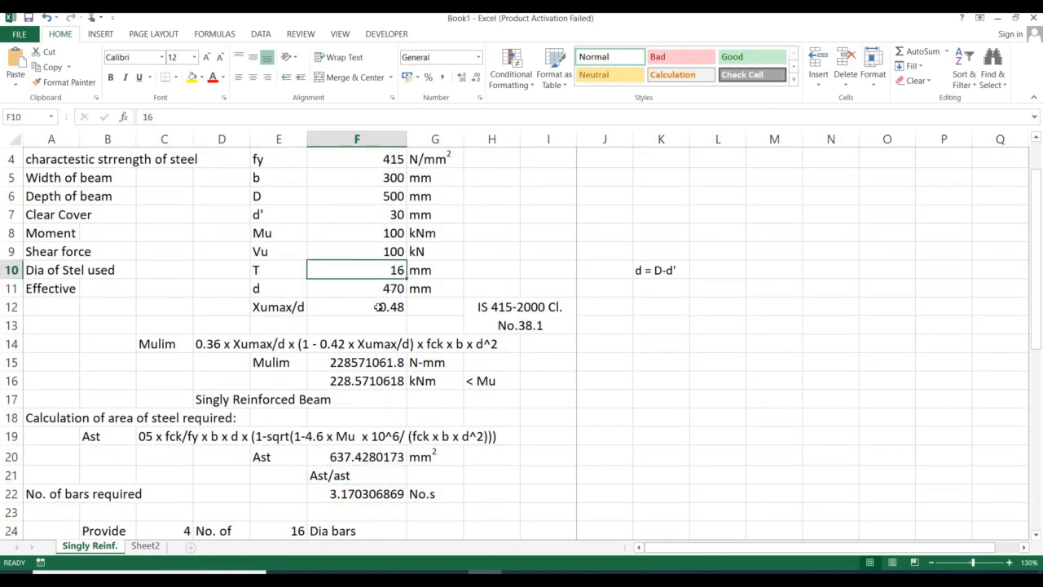
scroll(367, 276, down, 2)
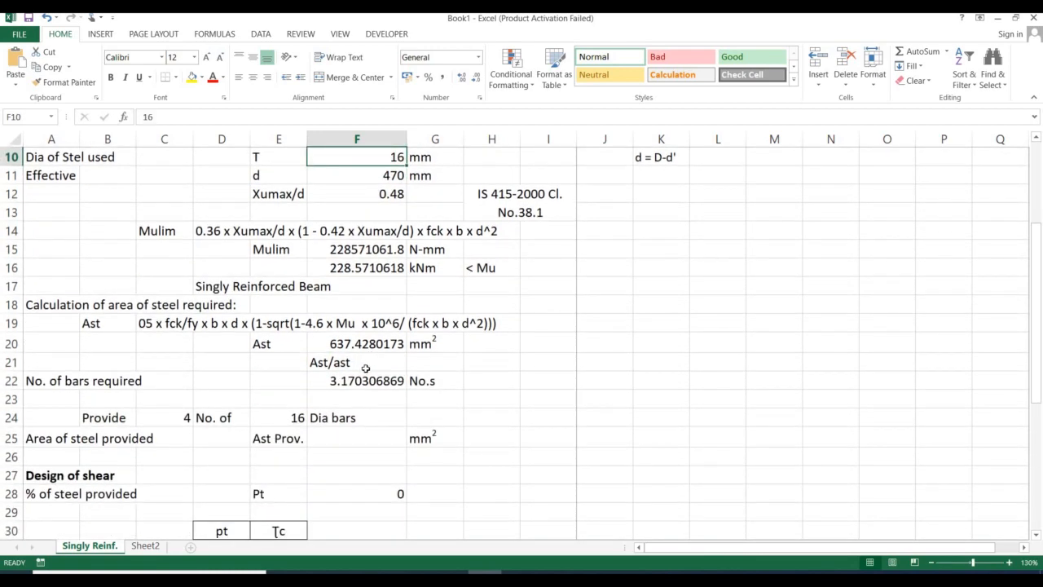
scroll(366, 369, up, 1)
click(349, 418)
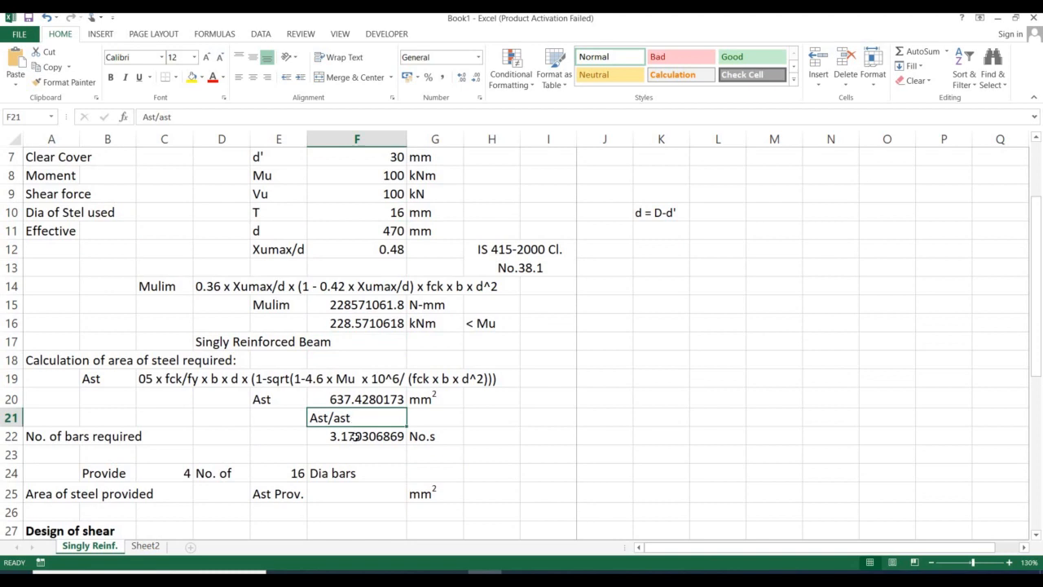
click(356, 436)
double_click(356, 436)
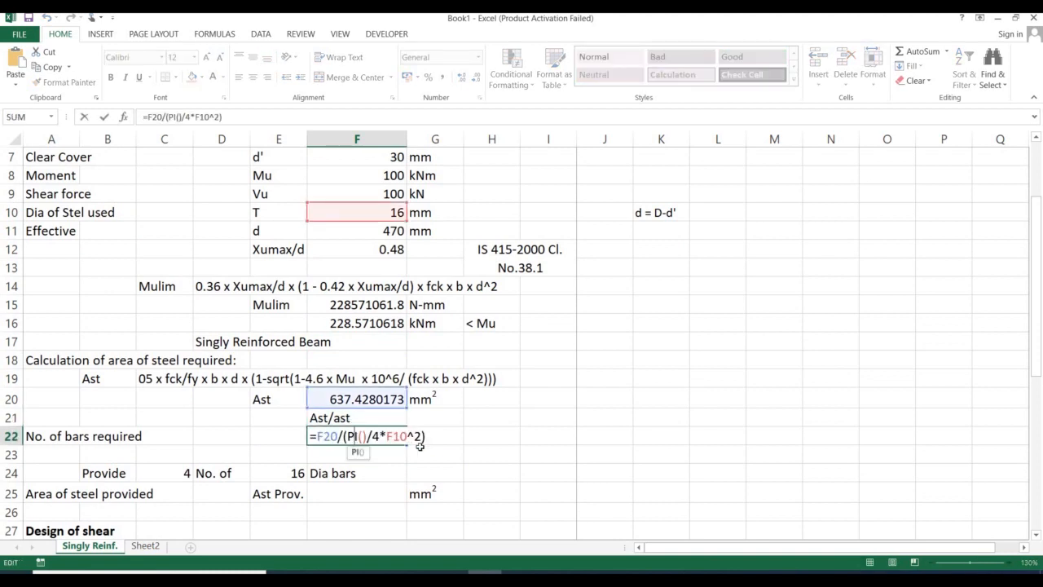
key(Escape)
Re-enter the number of bars required in F22 as = F20/(PI()/4*F10^2)
text(=)
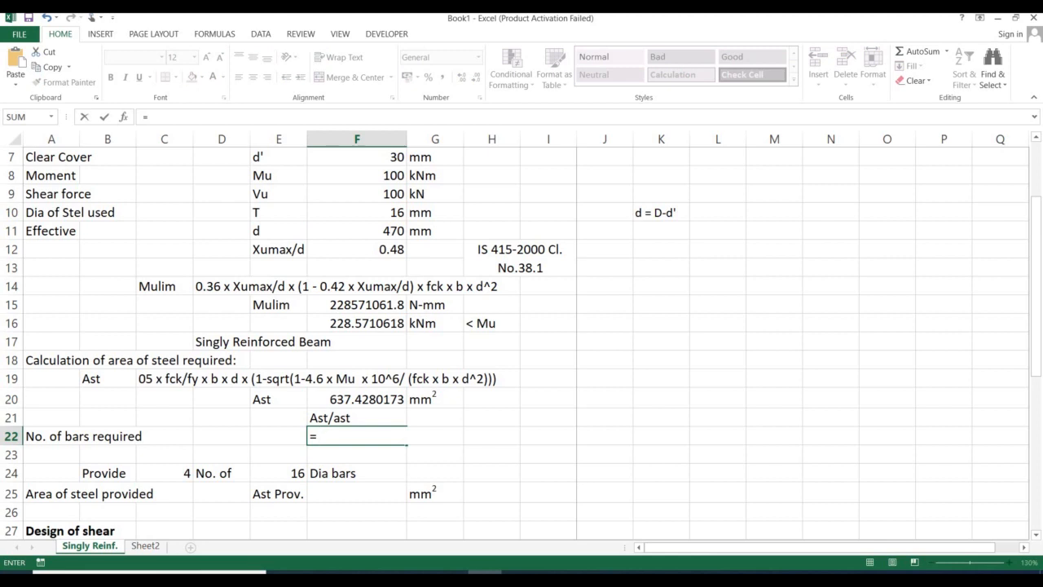
key(Up)
key(Up)
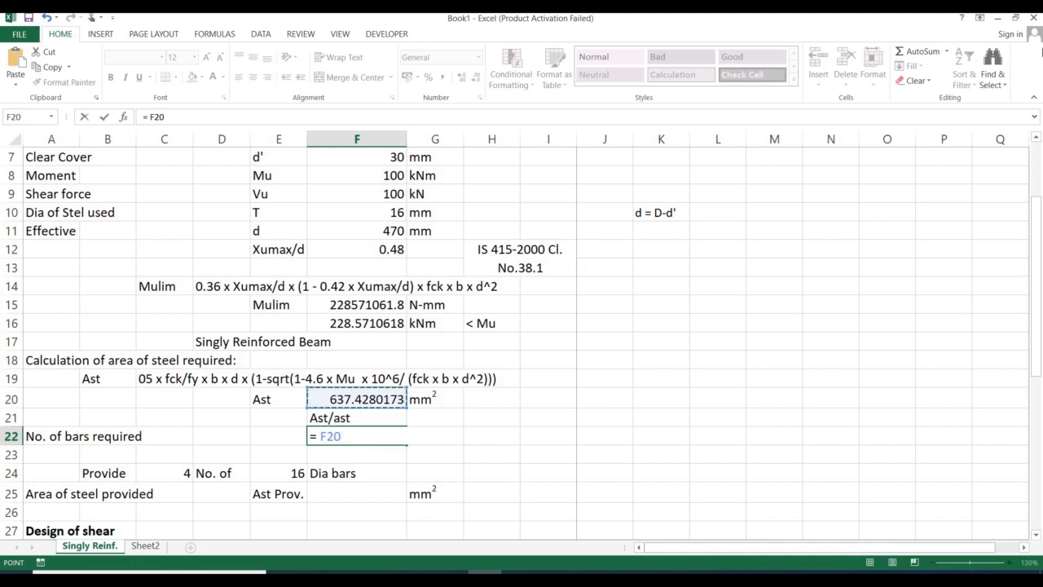
text(/()
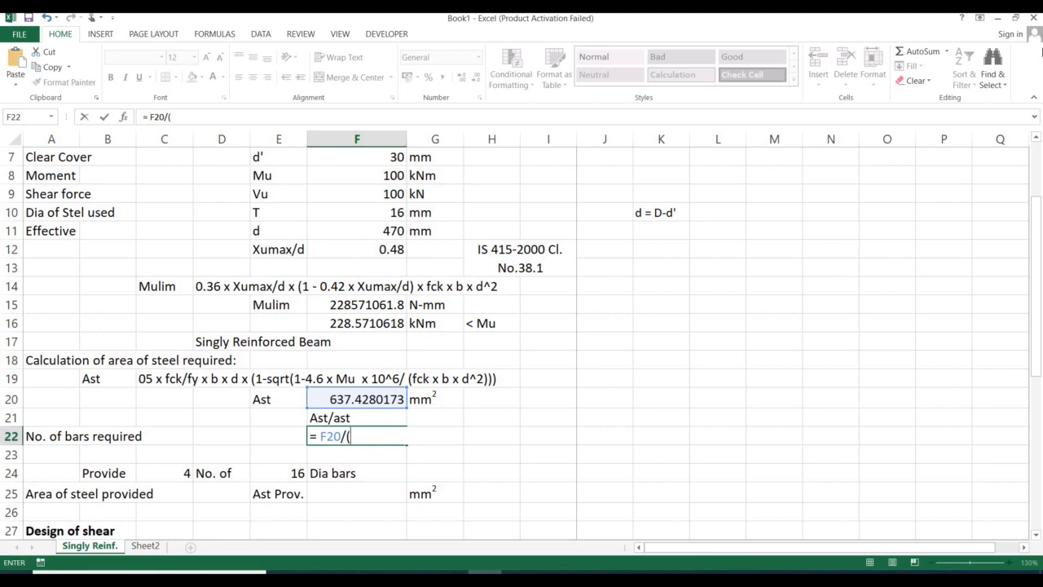
text(PI)
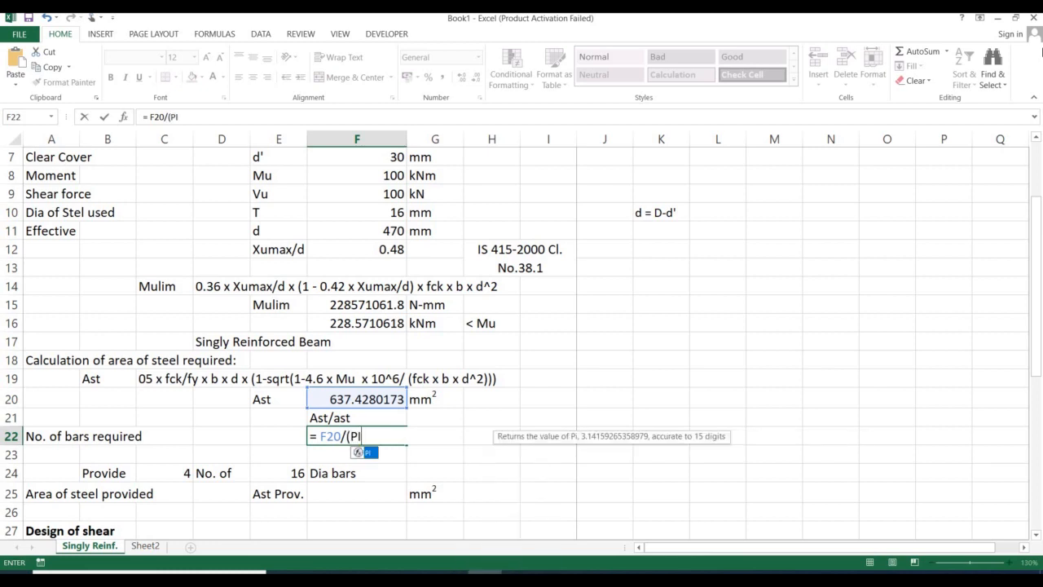
text(())
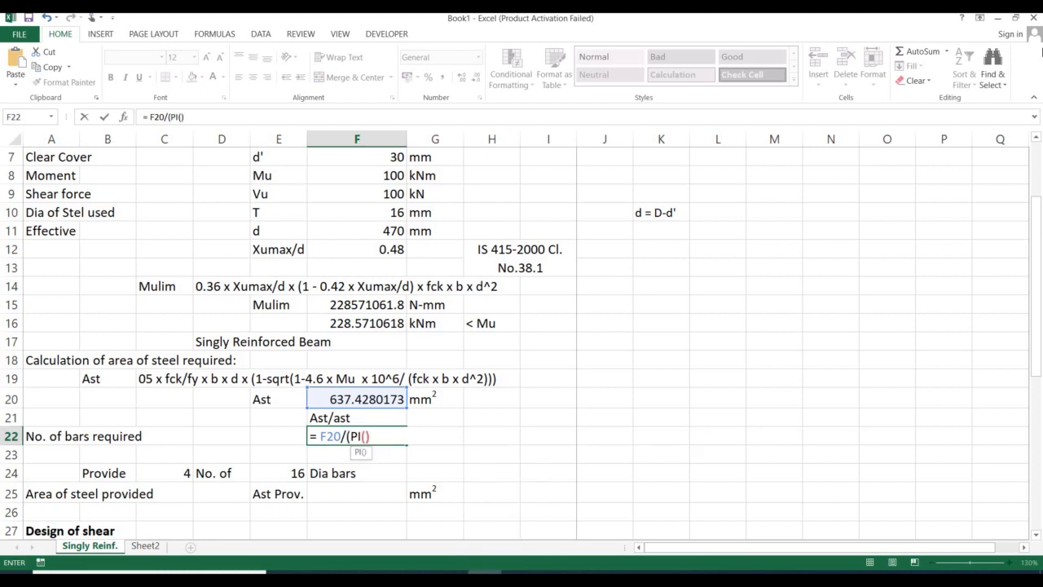
text(/4*)
click(354, 210)
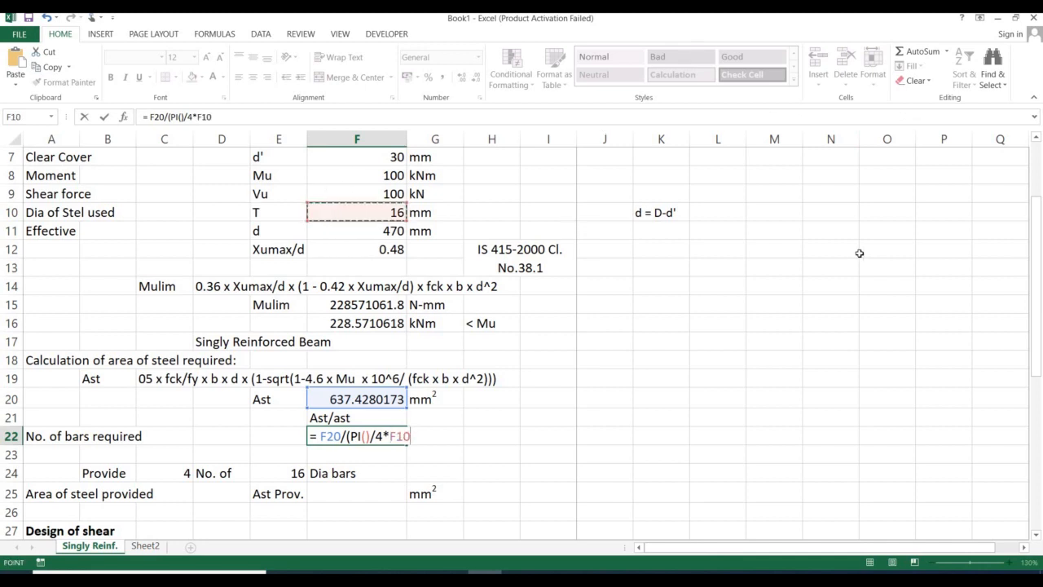
text(^2)
key(Return)
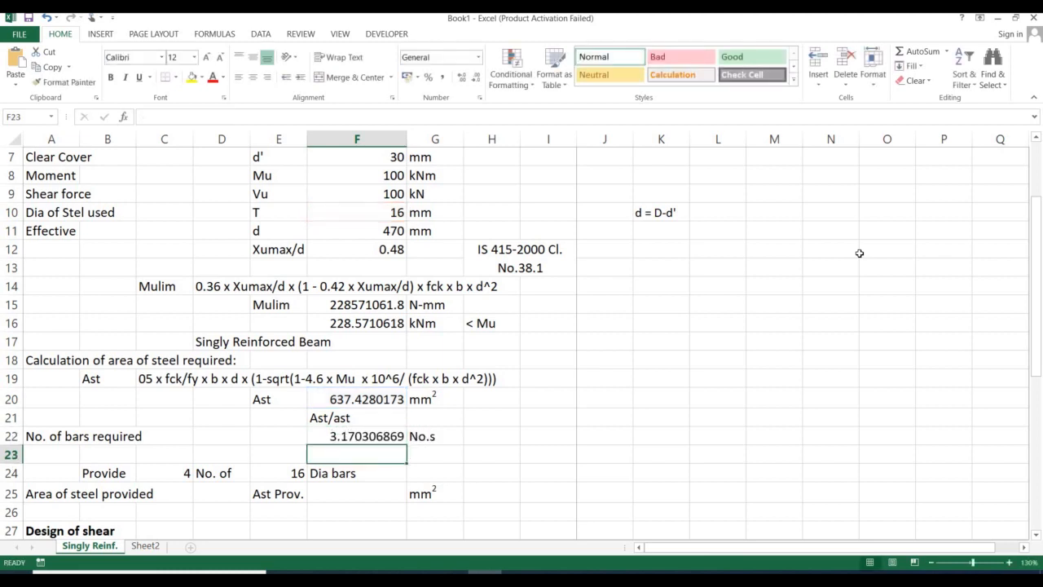
key(Up)
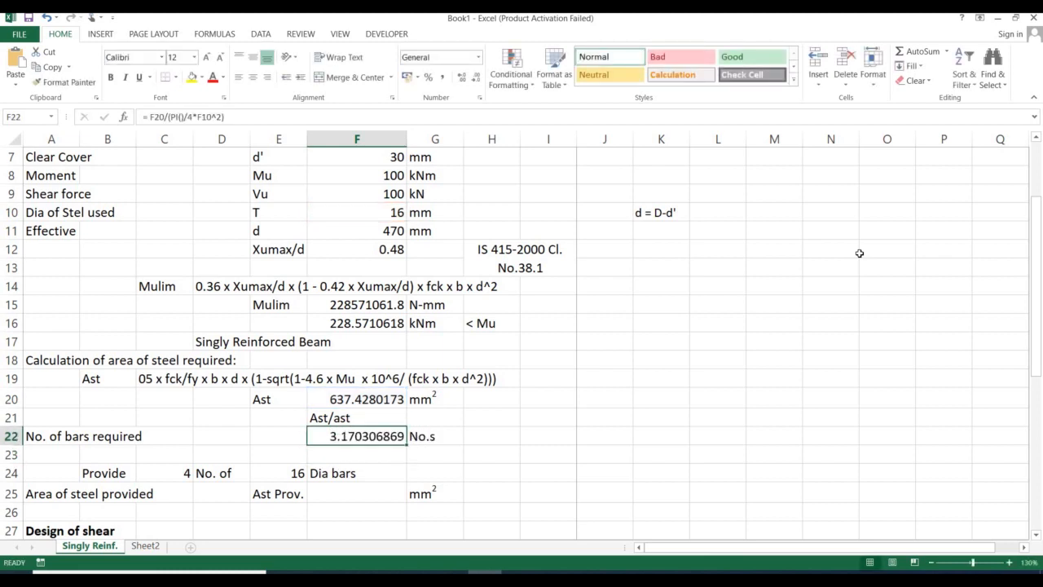
Check the provided bar count in C24, the bar diameter reference in E24 and the steel area row below
key(Down)
key(Down)
key(Left)
key(Left)
key(Left)
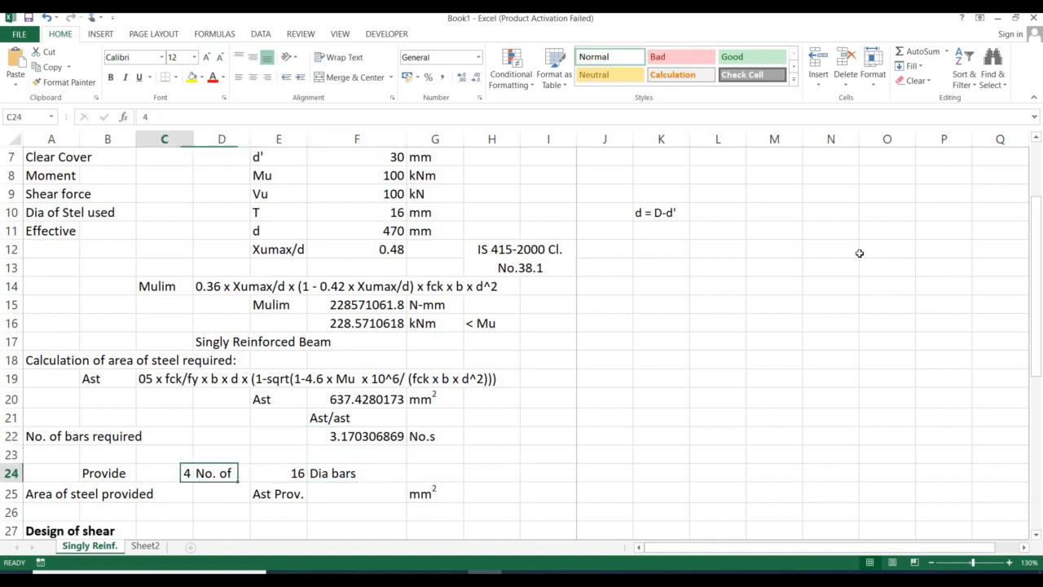
key(Right)
key(Right)
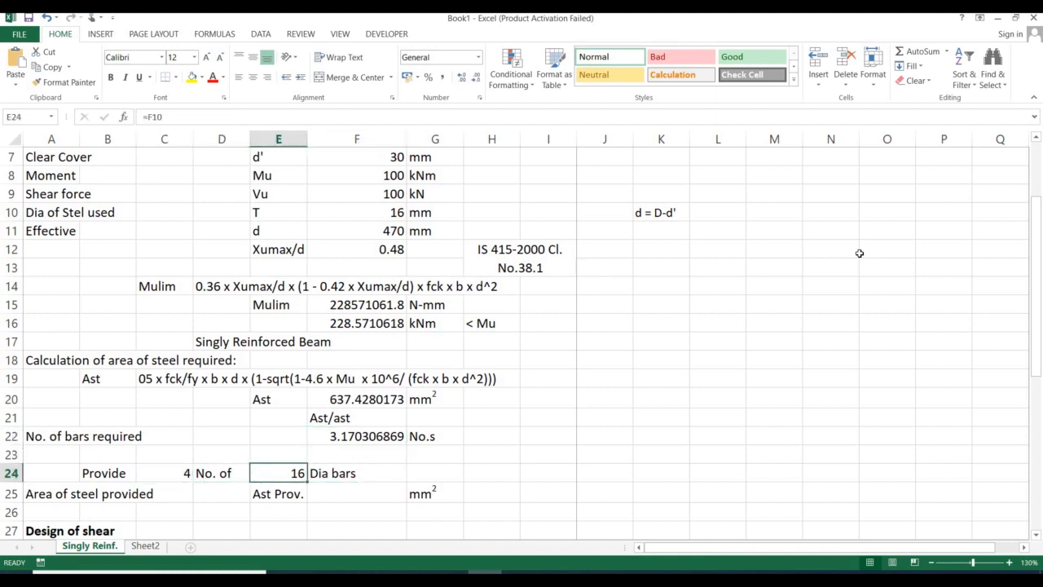
key(Right)
key(Left)
key(Left)
key(Right)
key(Right)
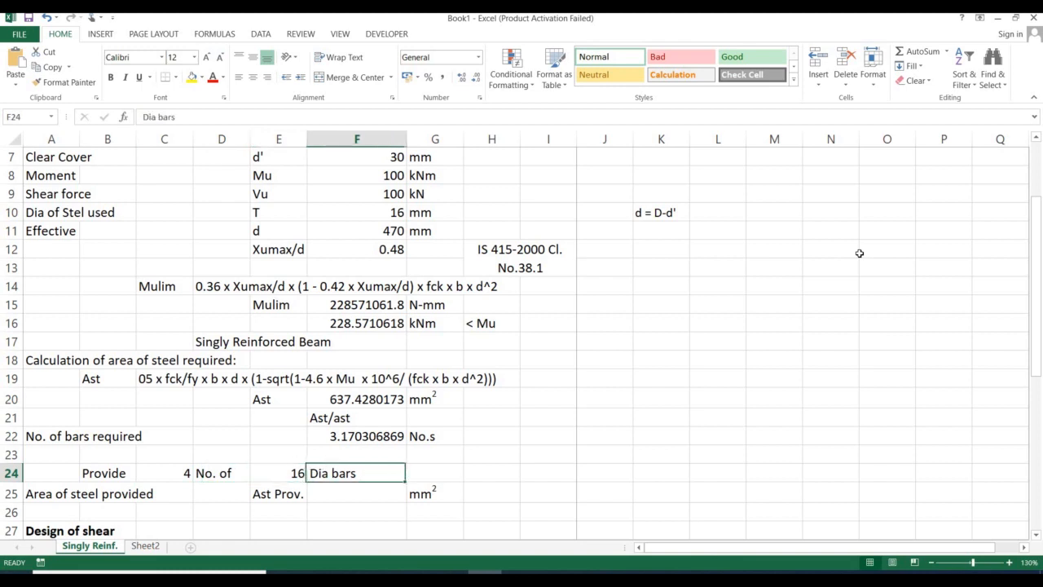
key(Left)
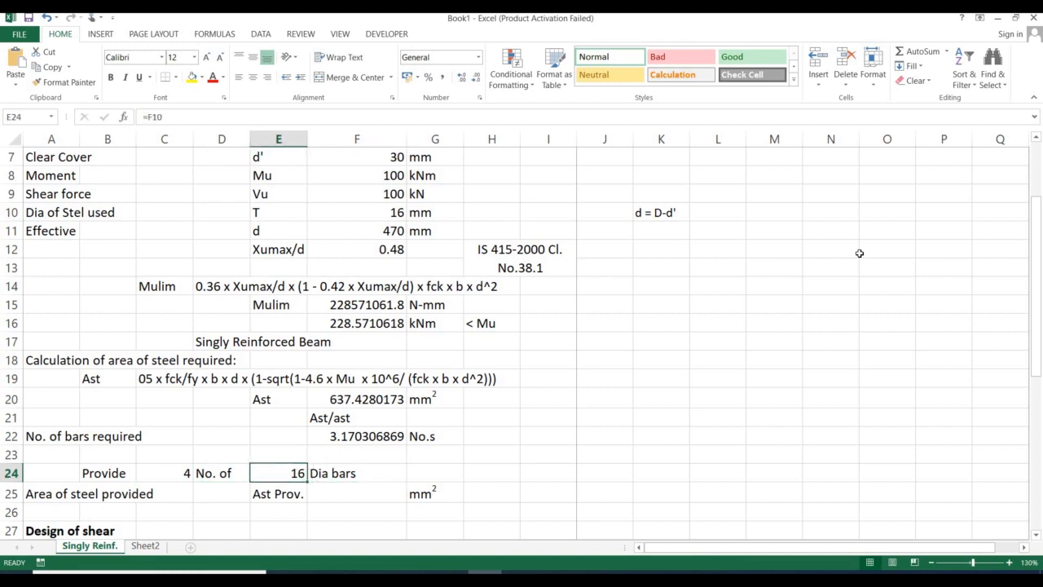
key(Down)
key(Down)
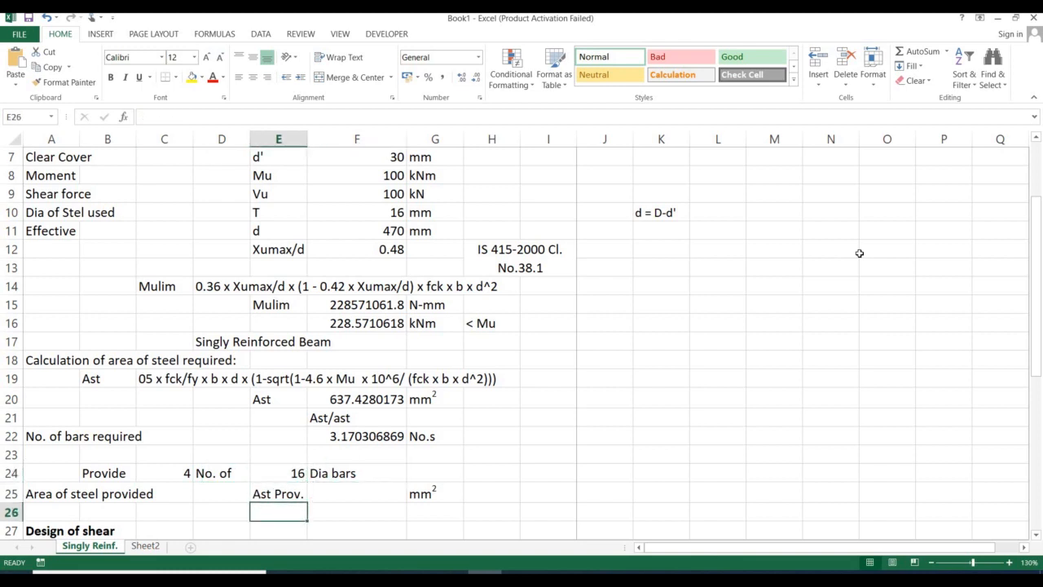
key(Up)
key(Down)
key(Up)
key(Left)
key(Left)
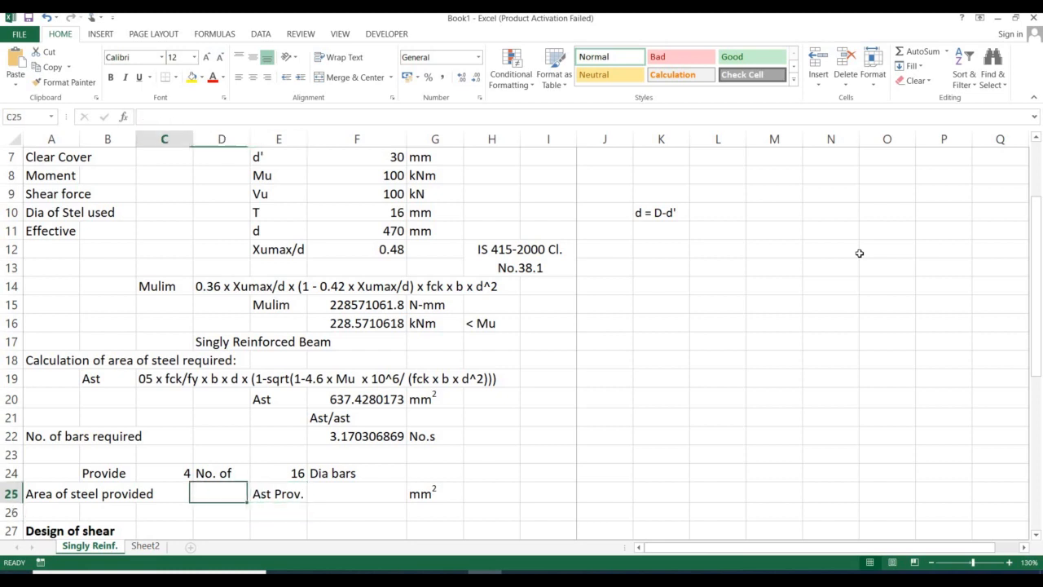
key(Right)
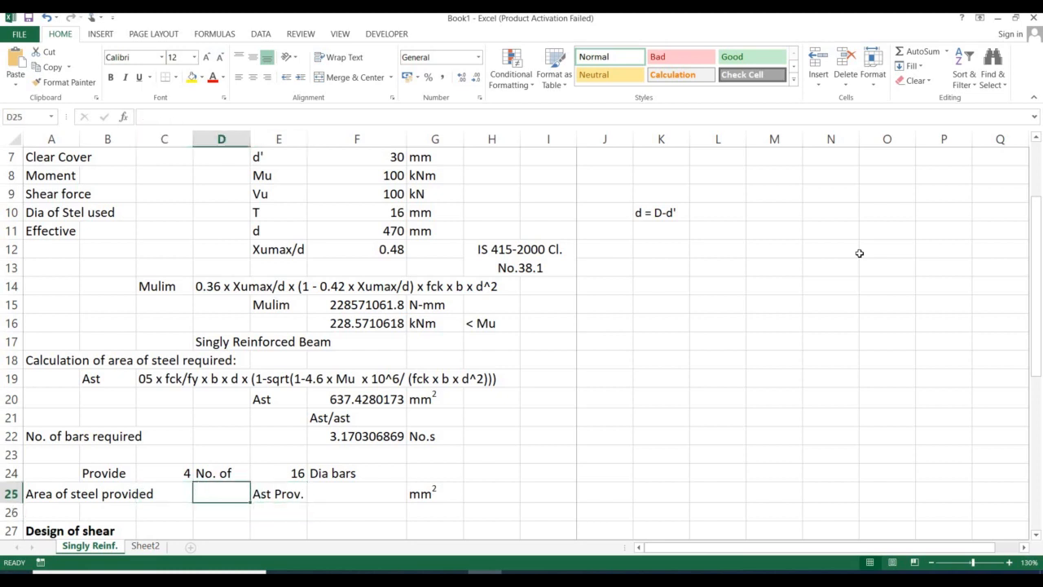
Start the provided steel area formula in F25 with a reference to the bar count in C24
key(Right)
key(Right)
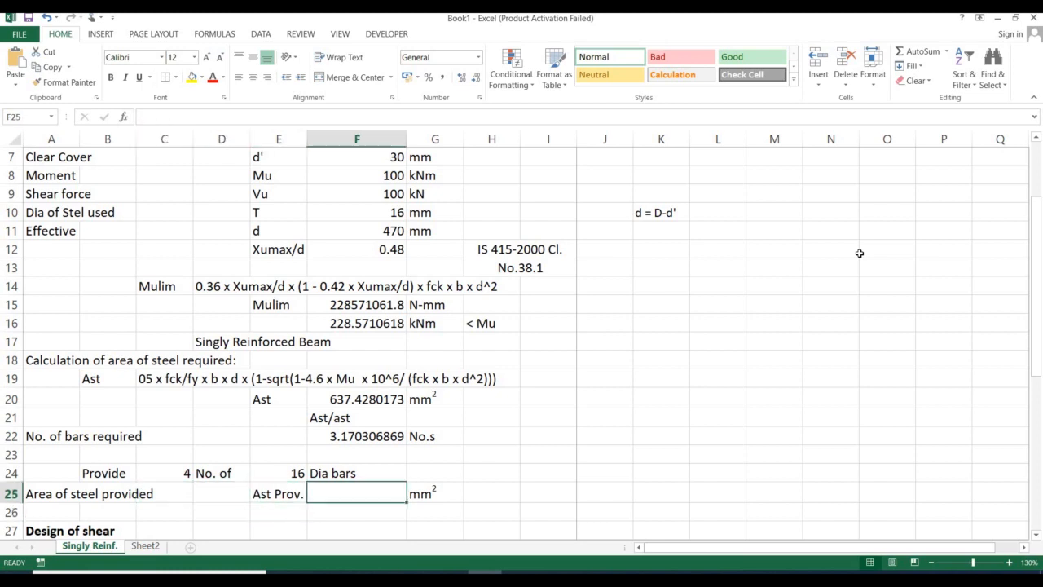
text(=)
key(Up)
key(Up)
key(Left)
key(Left)
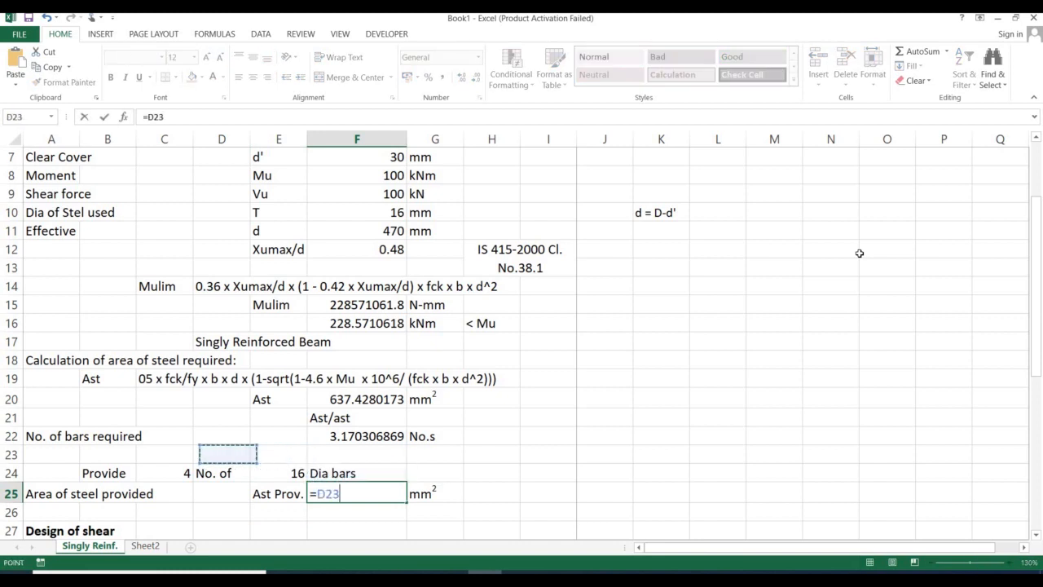
key(Left)
key(Down)
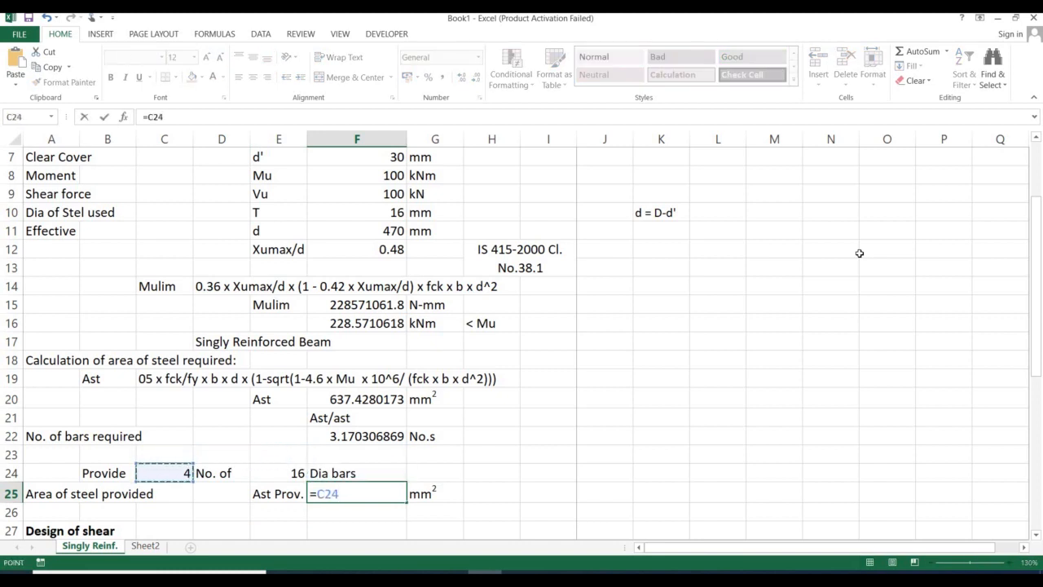
Multiply the bar count in the F25 formula by PI()/4*E24^2 and commit it
text(*PI()/)
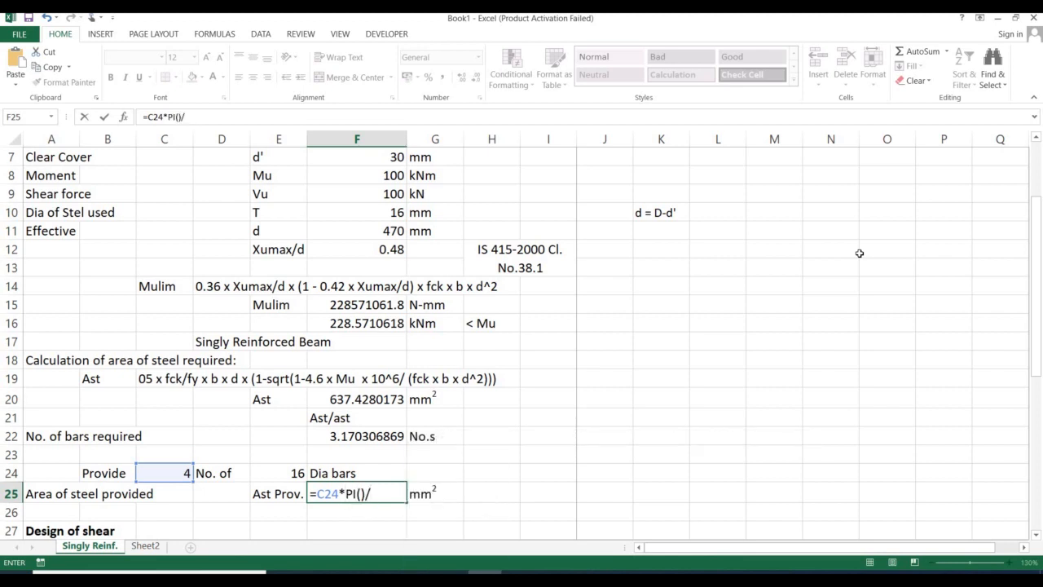
text(4*)
key(Up)
key(Left)
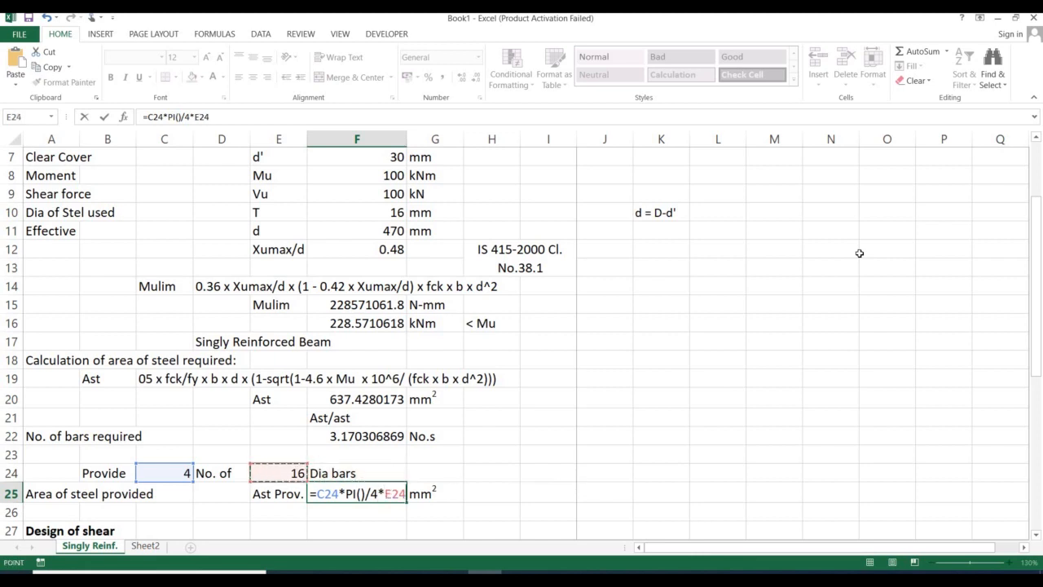
text(^2)
key(Return)
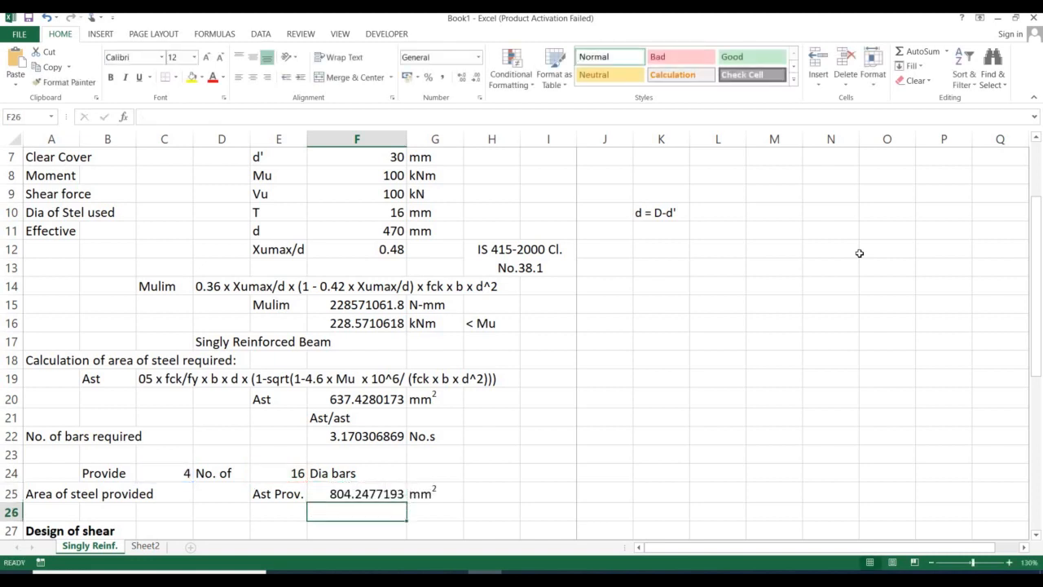
key(Up)
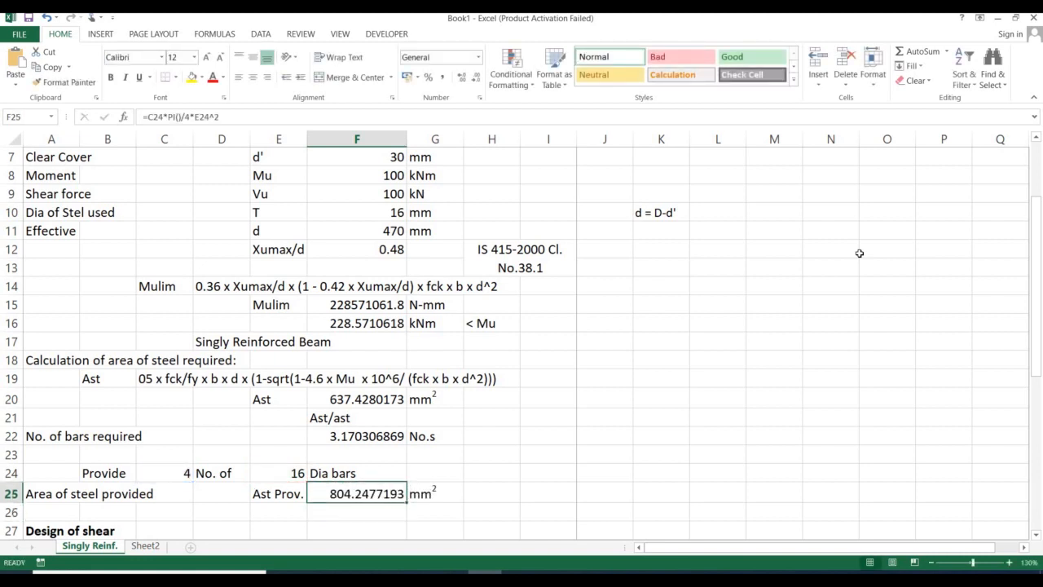
Look over the Design of shear section below the provided steel area, including the % of steel provided row and the pt and Tc table
key(Down)
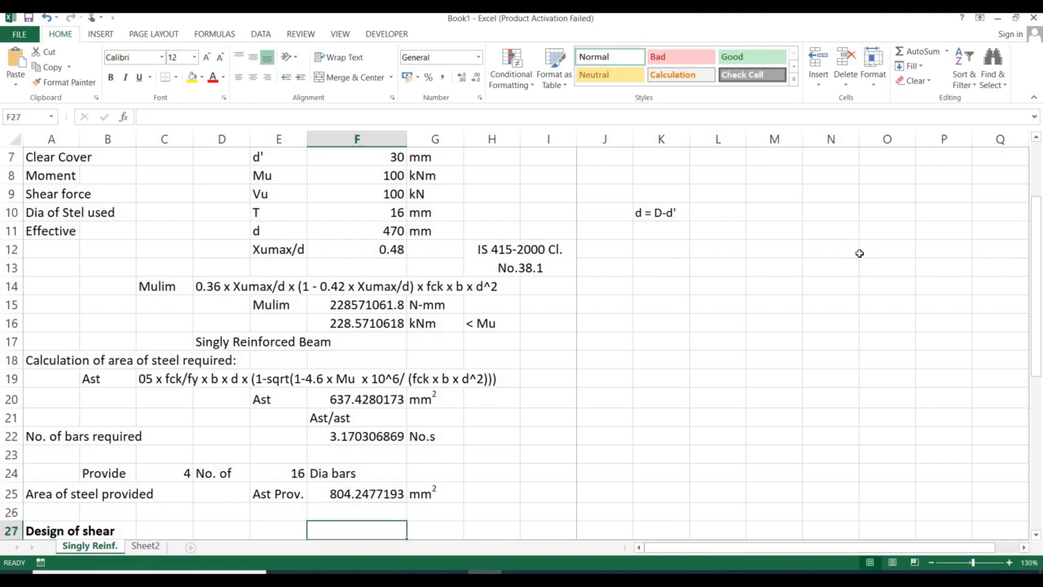
key(Up)
key(Up)
key(Down)
key(Down)
key(Down)
key(Down)
key(Down)
key(Down)
key(Down)
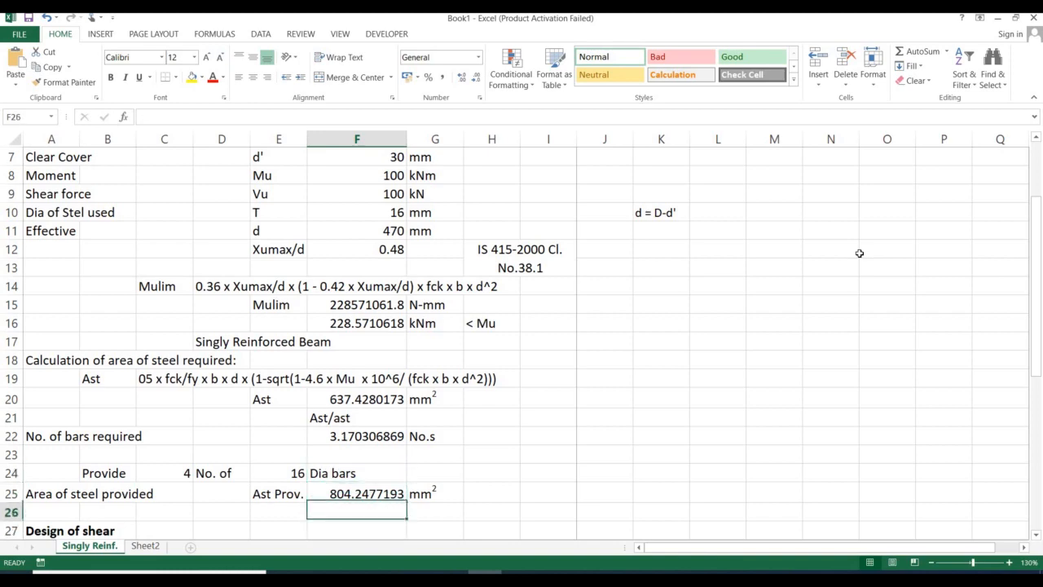
key(Down)
key(Down)
key(Down)
key(Down)
key(Down)
key(Down)
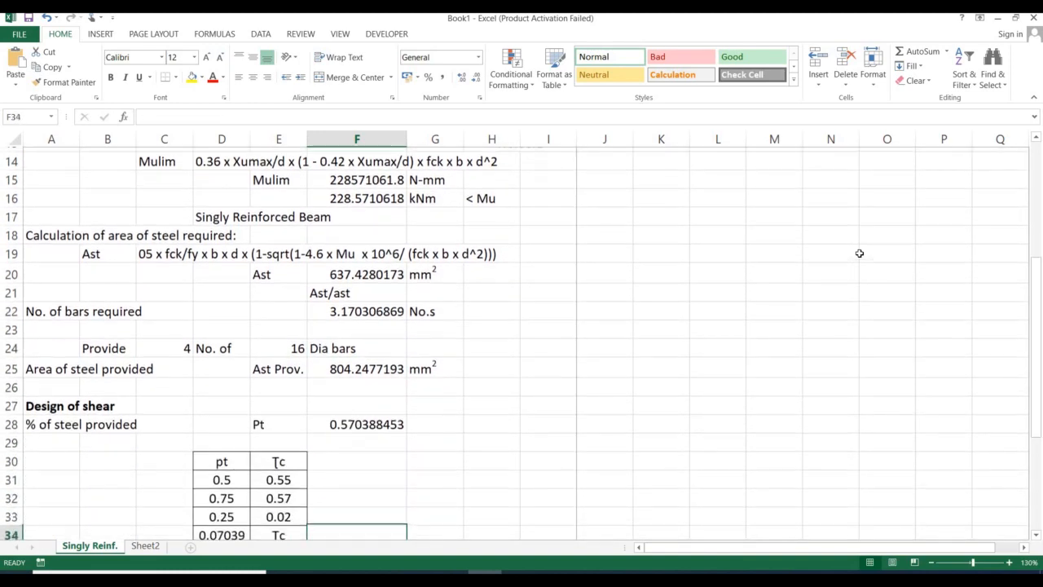
key(Up)
key(Up)
key(Up)
key(Up)
key(Up)
key(Up)
key(Up)
key(Up)
key(Up)
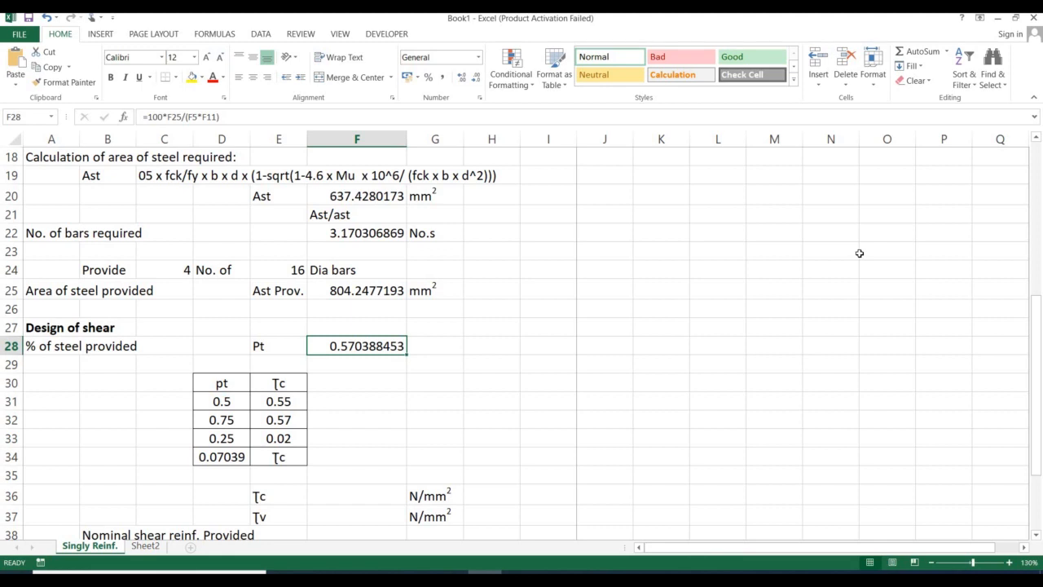
Enter the note 100Astpro/bd in H28 beside the % of steel provided
key(Right)
key(Right)
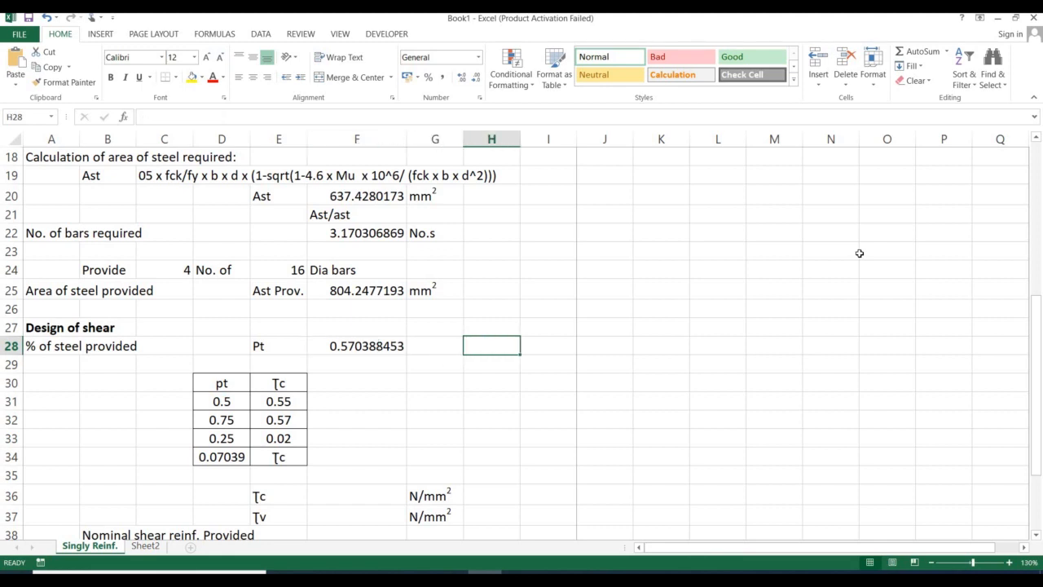
text(100A)
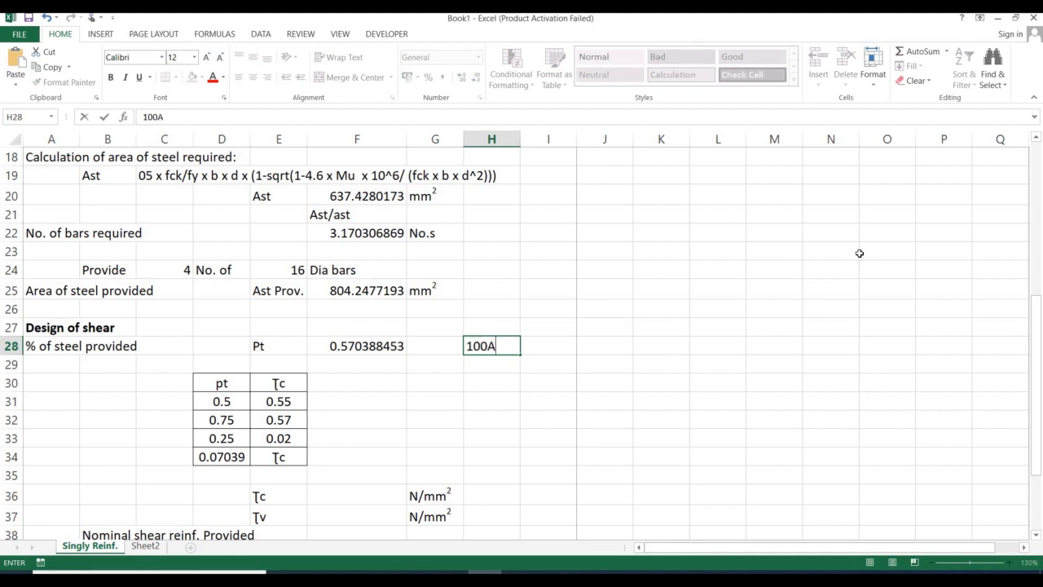
text(stpro/bd)
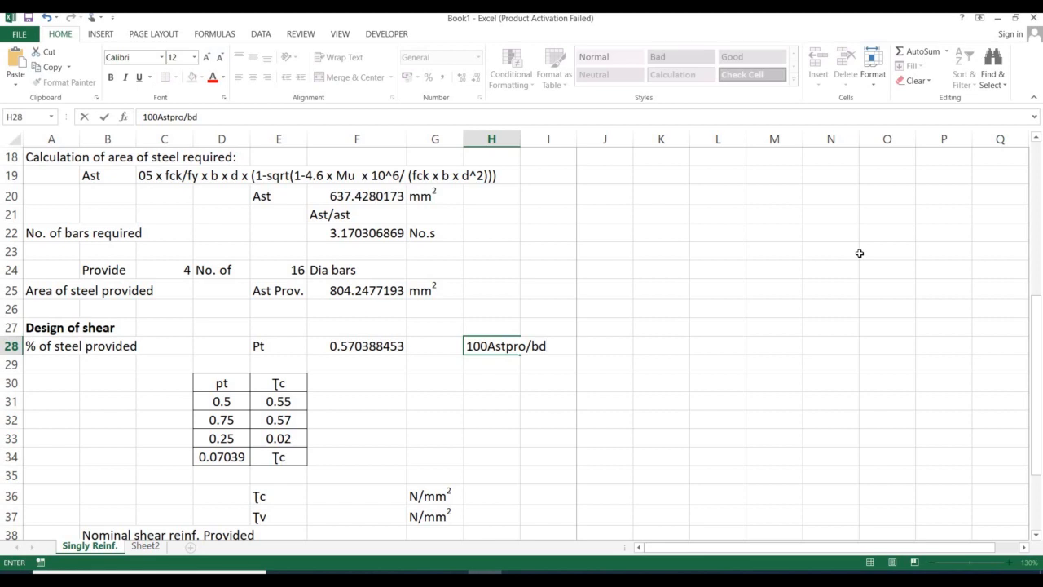
key(Left)
key(Left)
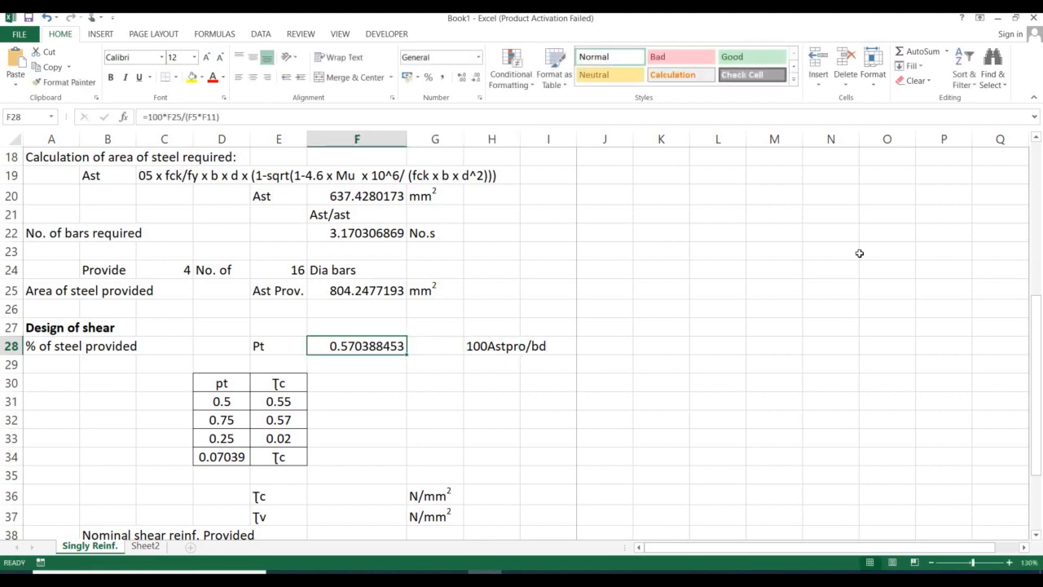
Restart the % of steel provided formula in F28 as the provided steel area F25 multiplied by 100
text(=)
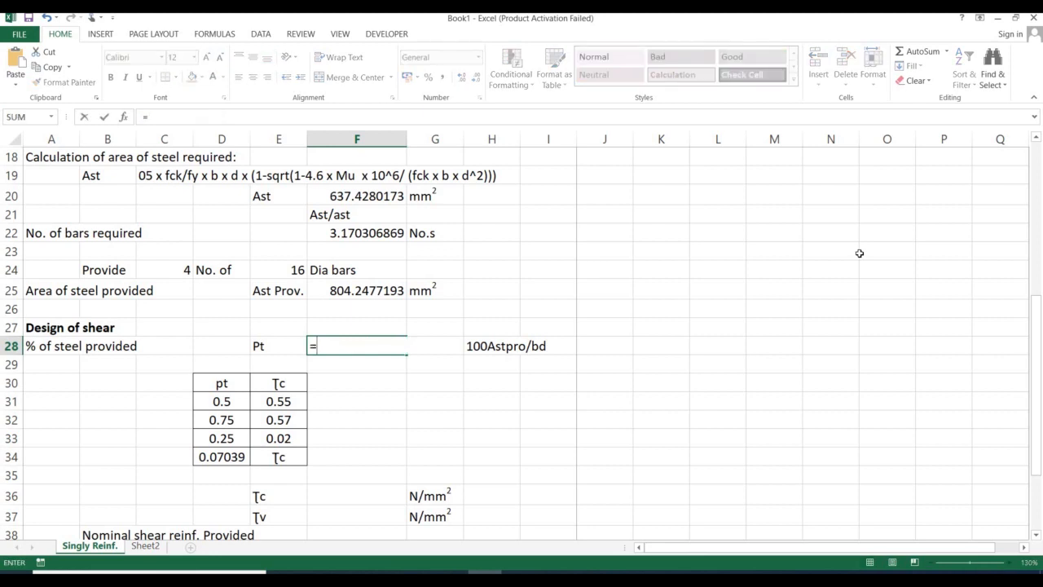
key(Up)
key(Up)
key(Up)
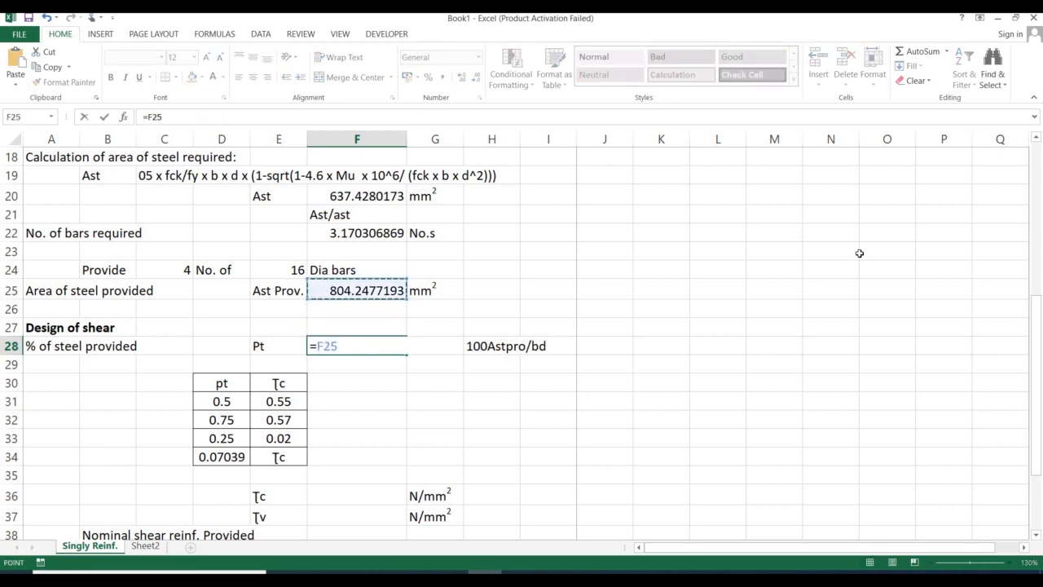
text(*100)
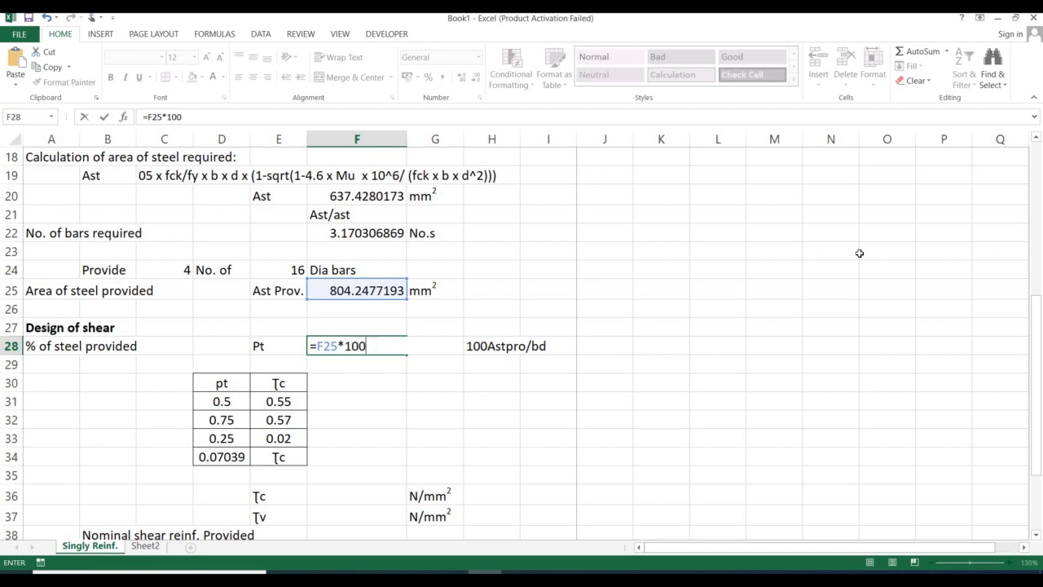
Divide the F28 formula by (F5*F11), the beam width times the effective depth, and commit it
text(/()
scroll(859, 253, up, 6)
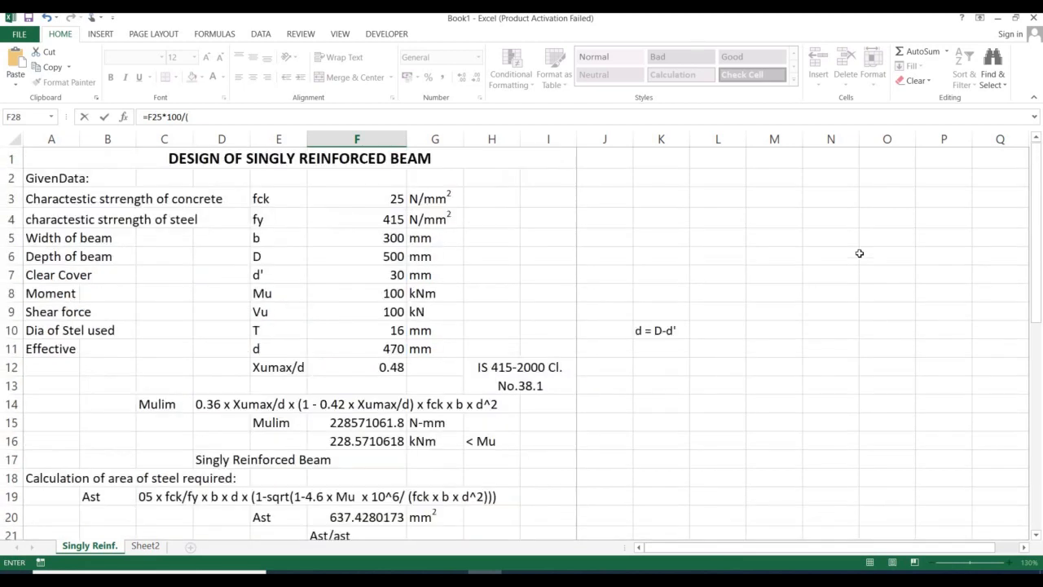
text(()
click(325, 236)
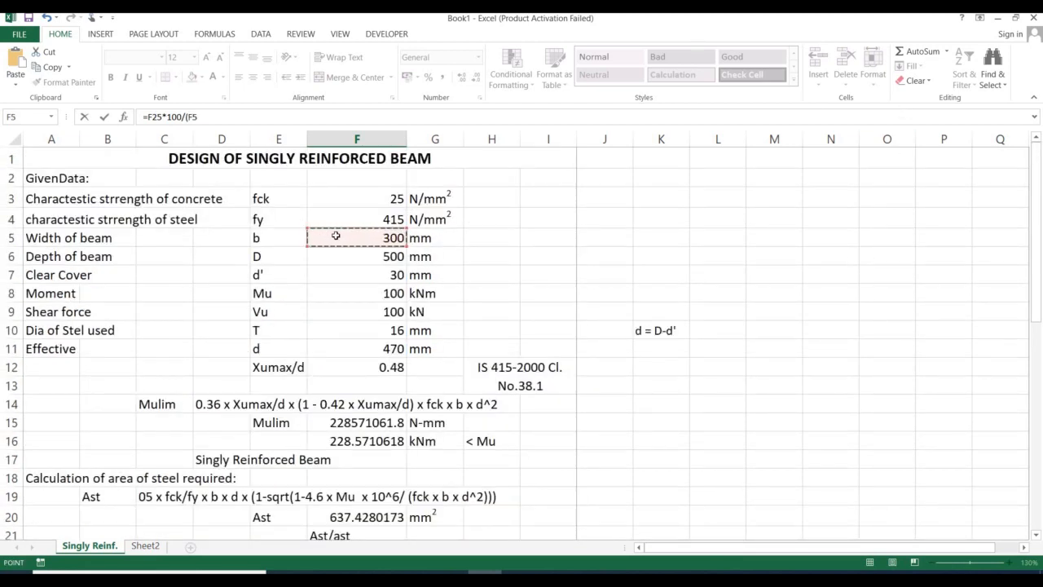
text(*)
click(355, 346)
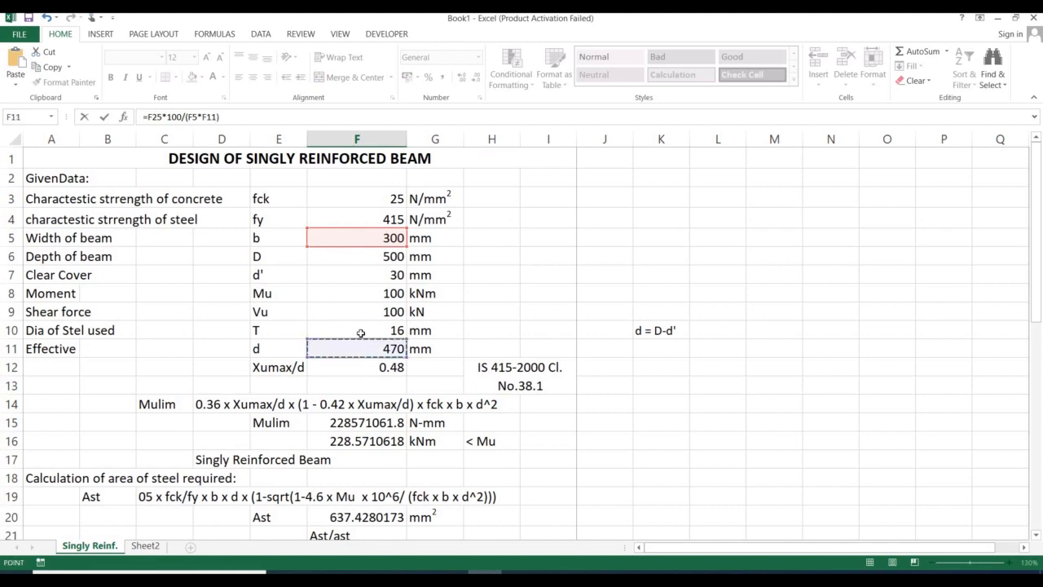
text())
key(Return)
scroll(422, 376, down, 1)
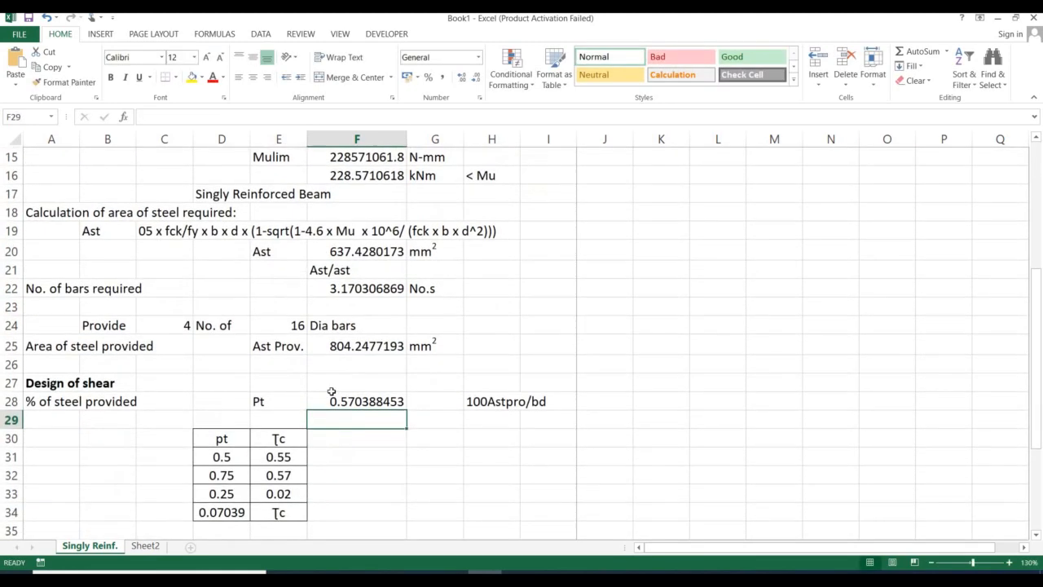
click(334, 399)
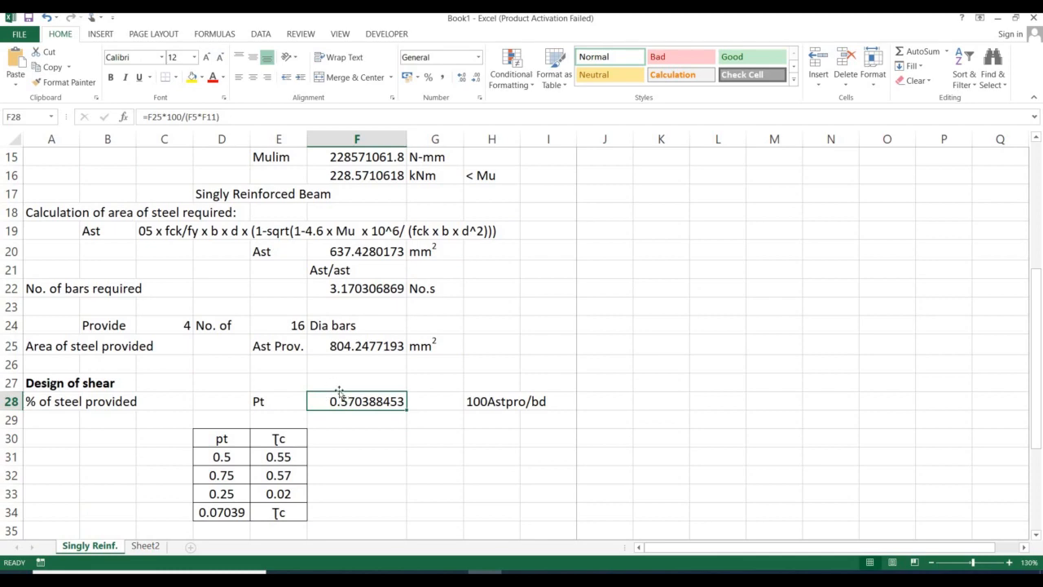
Switch to the IS 456 PDF in Acrobat Reader and find Table 19, Design Shear Strength of Concrete
scroll(292, 420, down, 2)
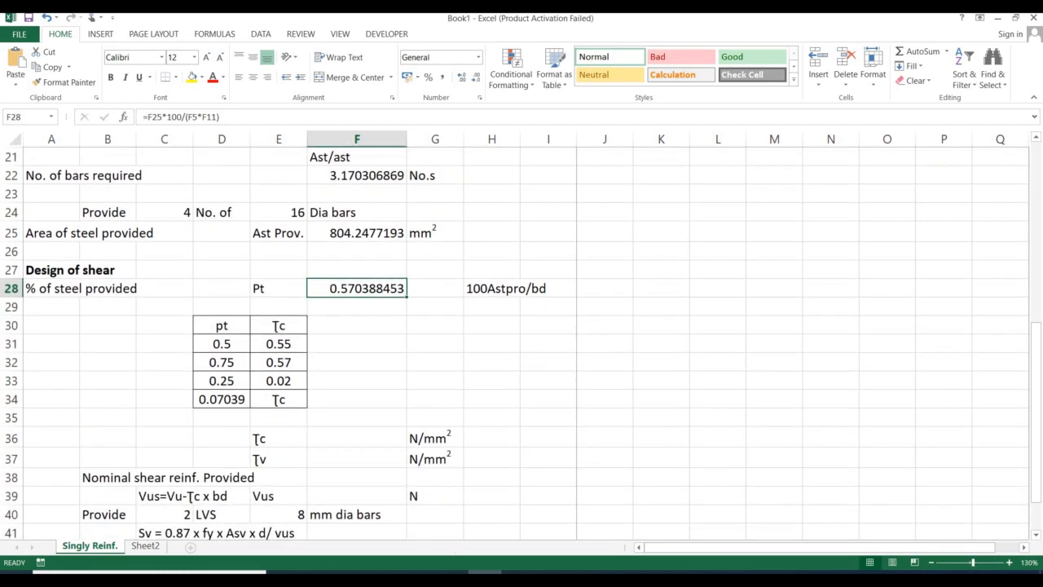
key(alt+Tab)
scroll(481, 501, down, 15)
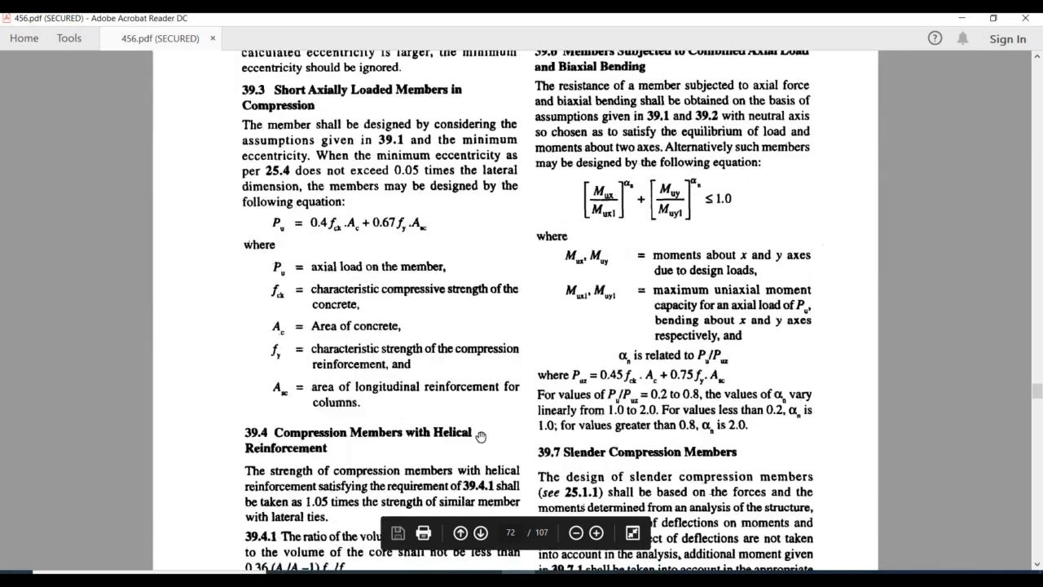
scroll(481, 438, down, 15)
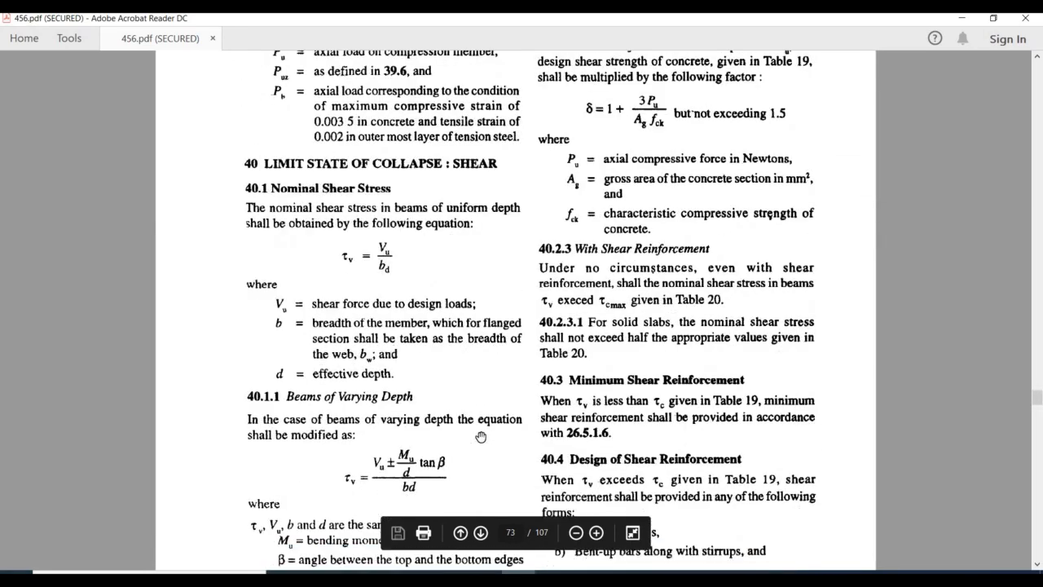
scroll(480, 438, down, 5)
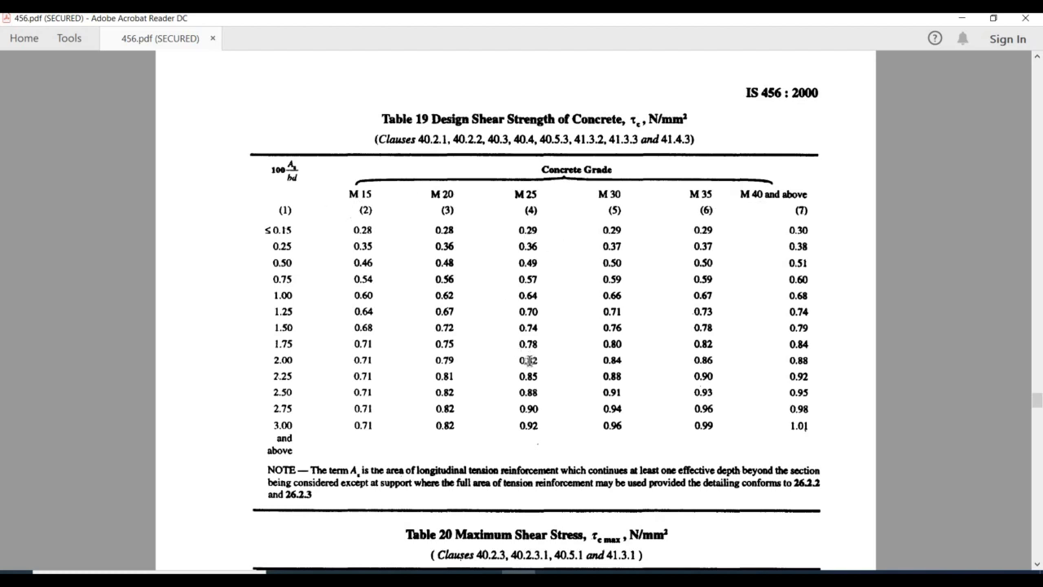
Check the concrete strength in F3 and the steel percentage in F28 of the Excel sheet for use with Table 19
key(alt+Tab)
scroll(530, 361, up, 7)
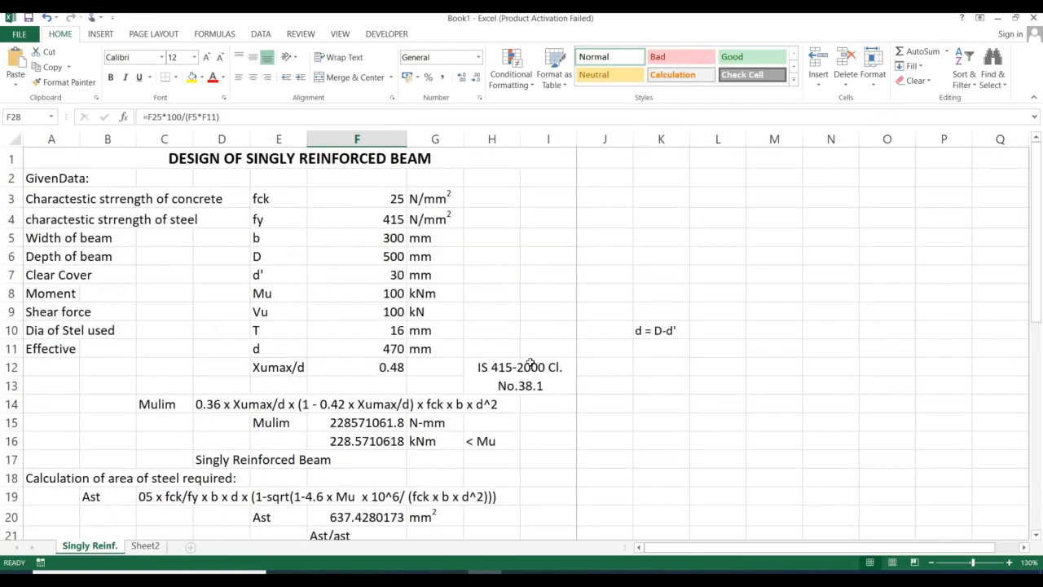
click(362, 196)
key(alt+Tab)
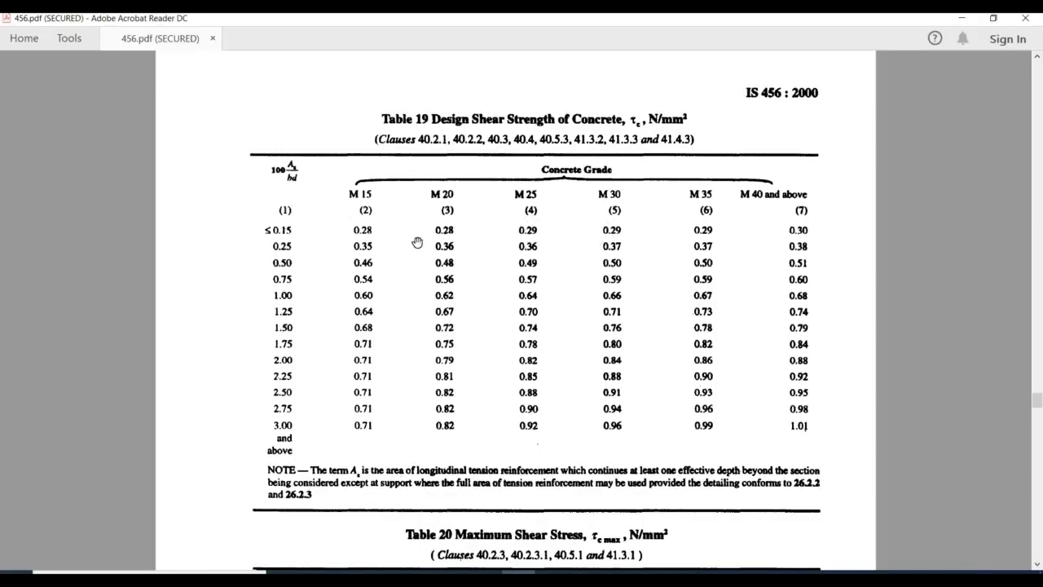
key(alt+Tab)
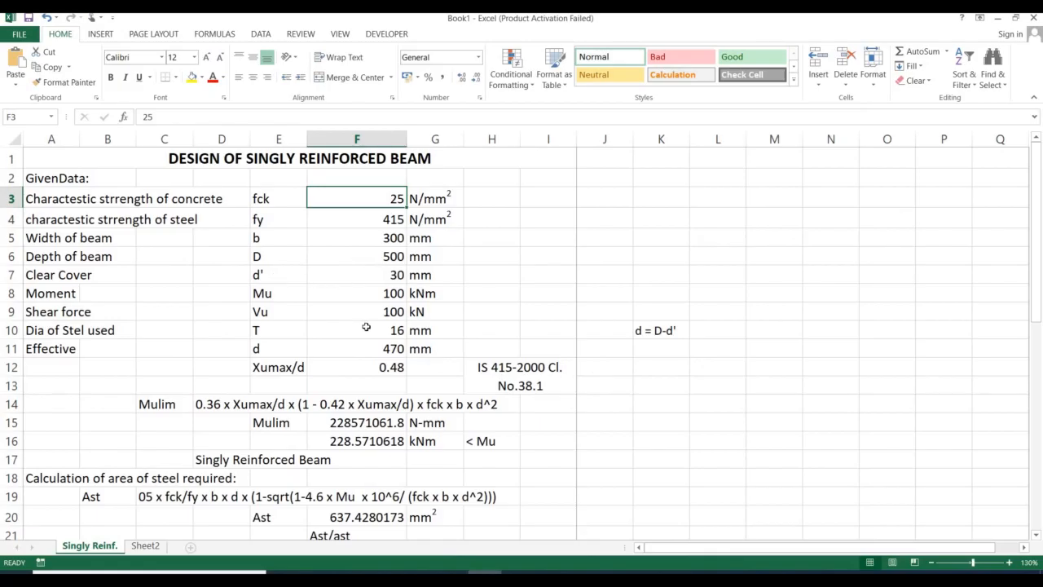
scroll(366, 327, down, 4)
click(359, 438)
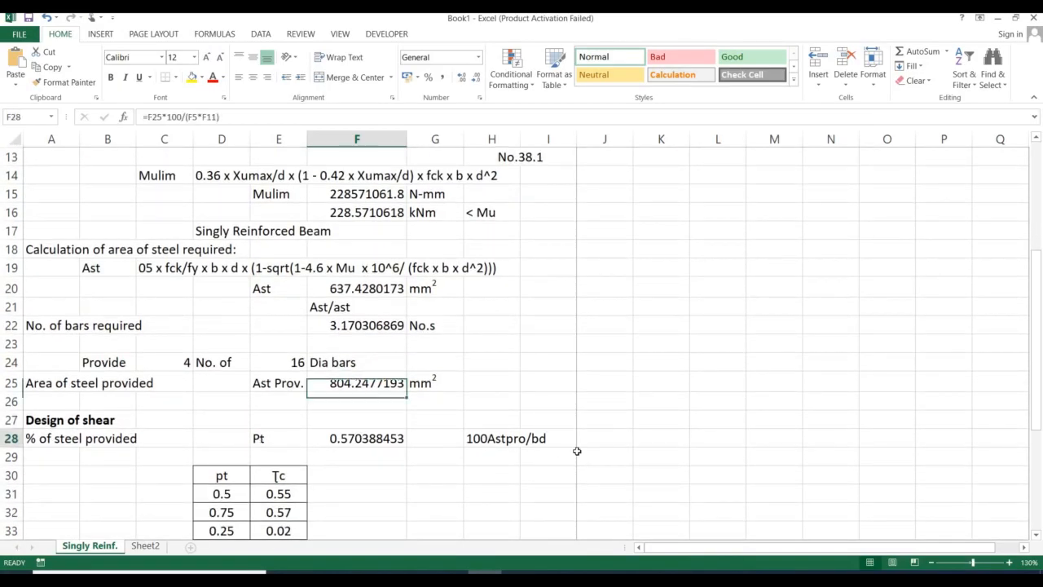
Read Table 19 for 0.50 % steel and M 25 concrete, and set the matching Tc value in E31 to 0.49
key(alt+Tab)
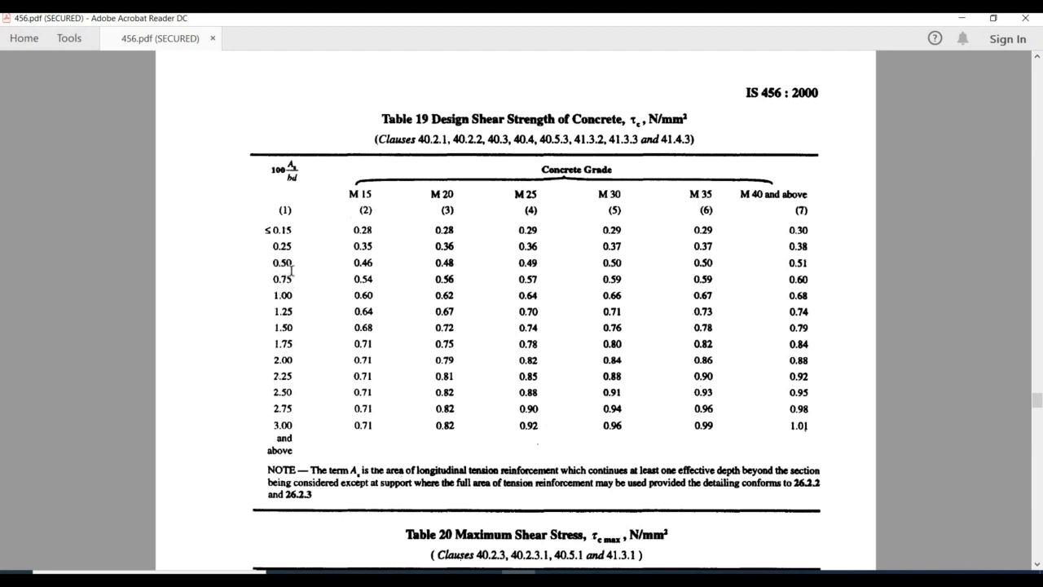
drag(293, 265, 466, 266)
click(292, 266)
key(alt+Tab)
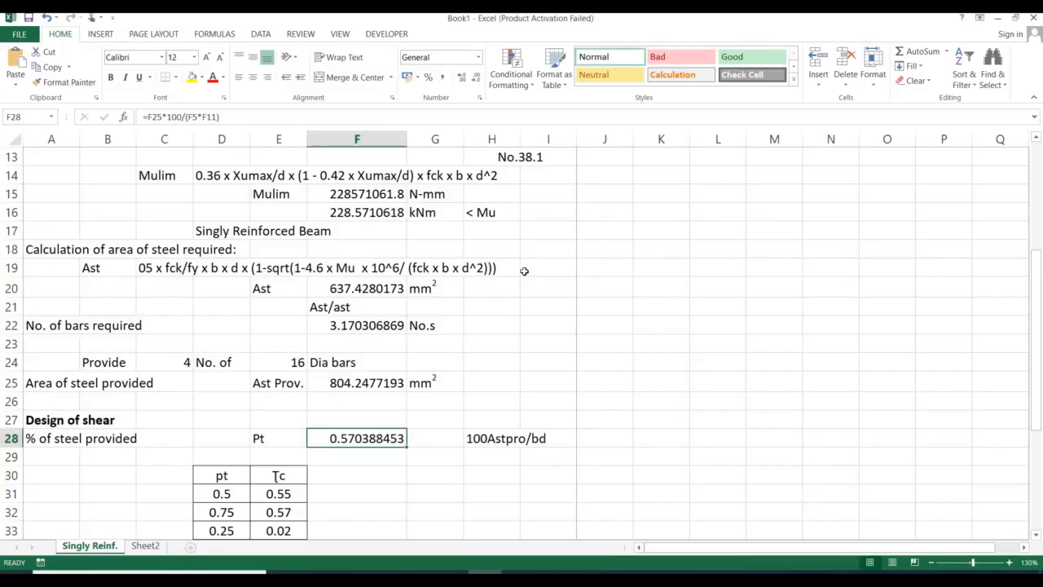
click(276, 494)
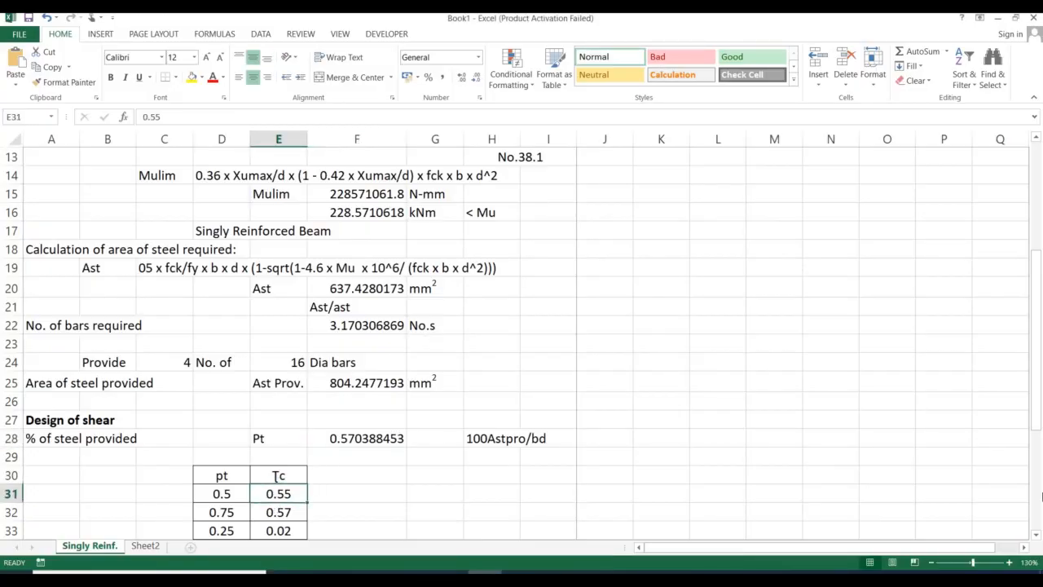
text(0.49)
key(Return)
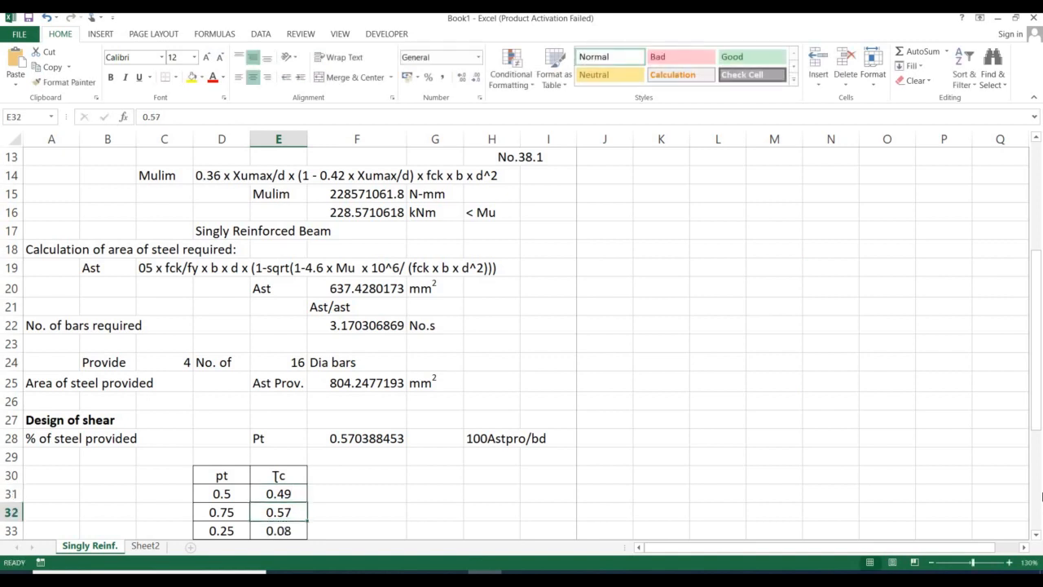
Check the 0.75 % steel value for M 25 in Table 19 and the difference formulas in D33 and E33
key(alt+Tab)
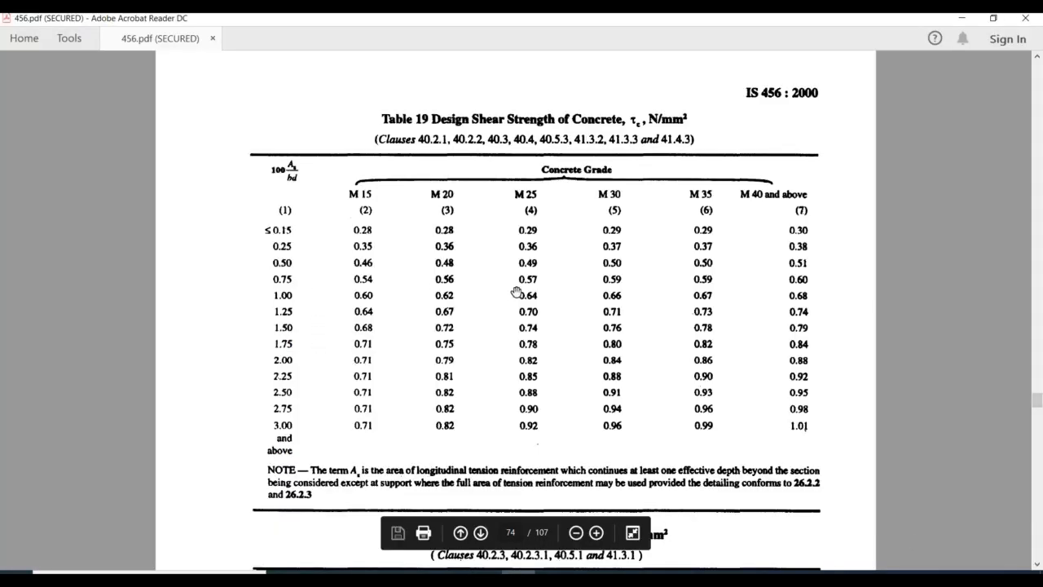
key(alt+Tab)
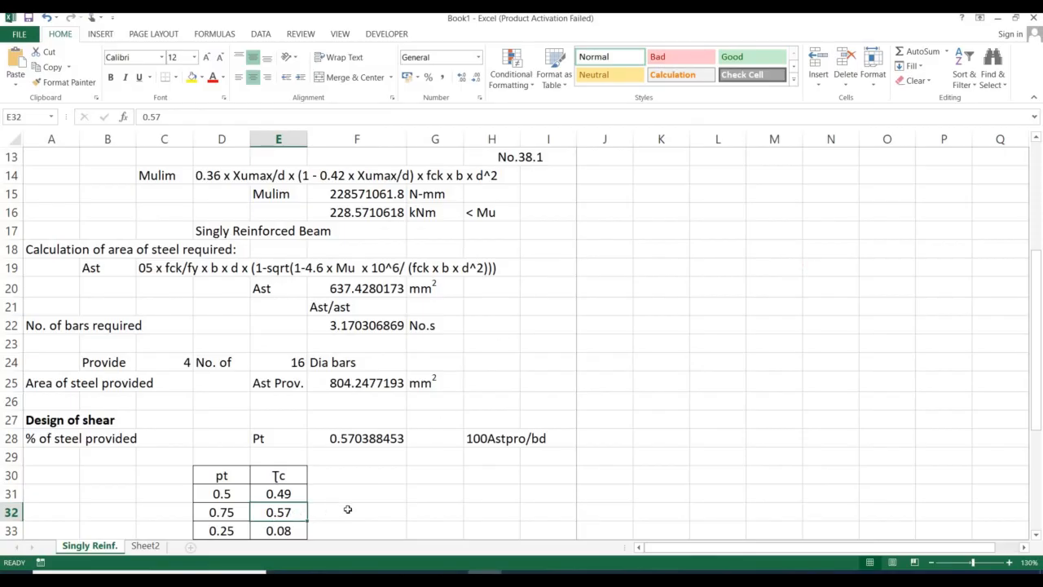
scroll(324, 489, down, 1)
click(243, 473)
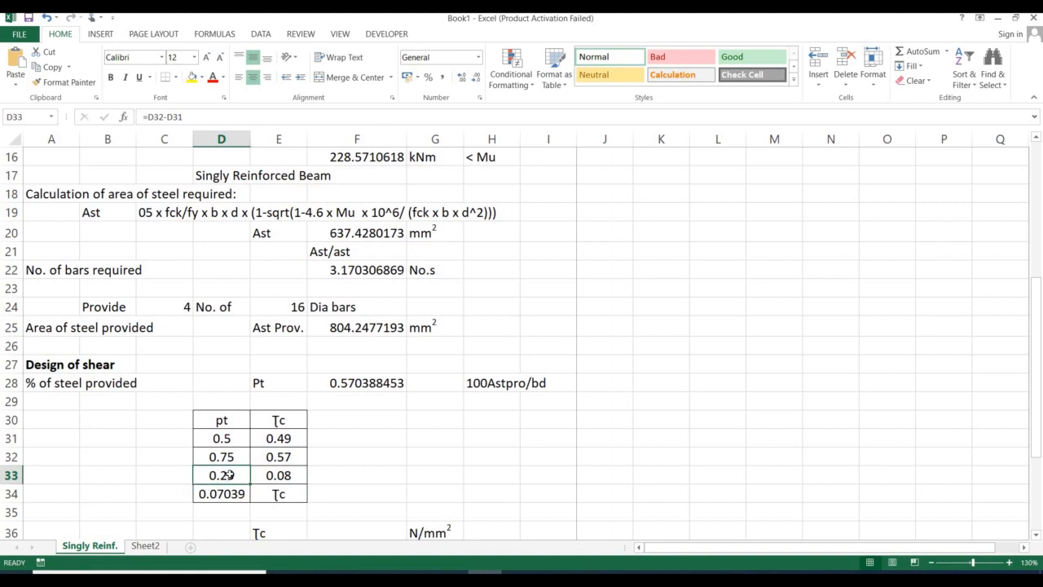
double_click(232, 472)
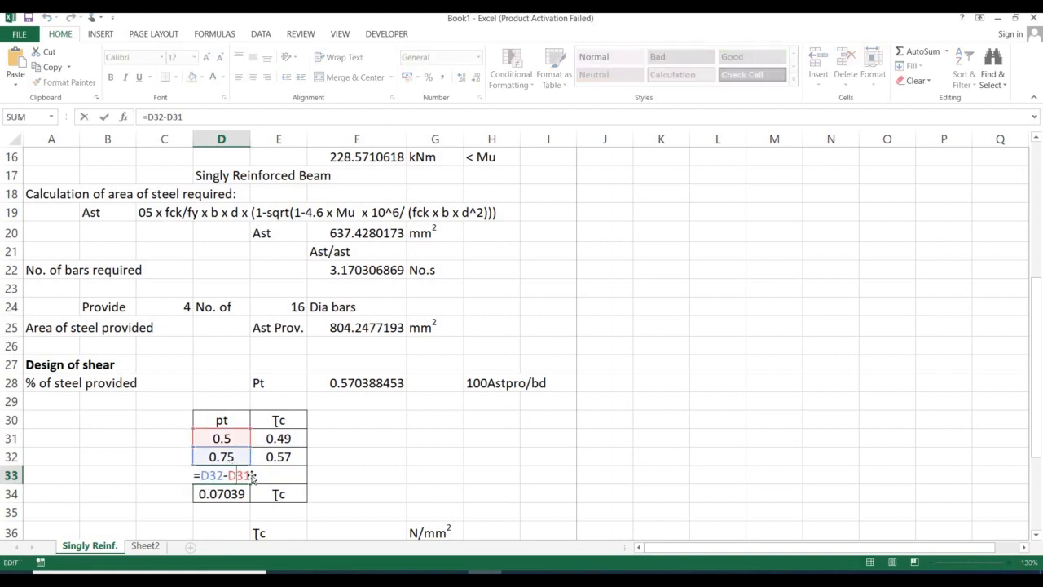
key(Escape)
double_click(290, 475)
key(Escape)
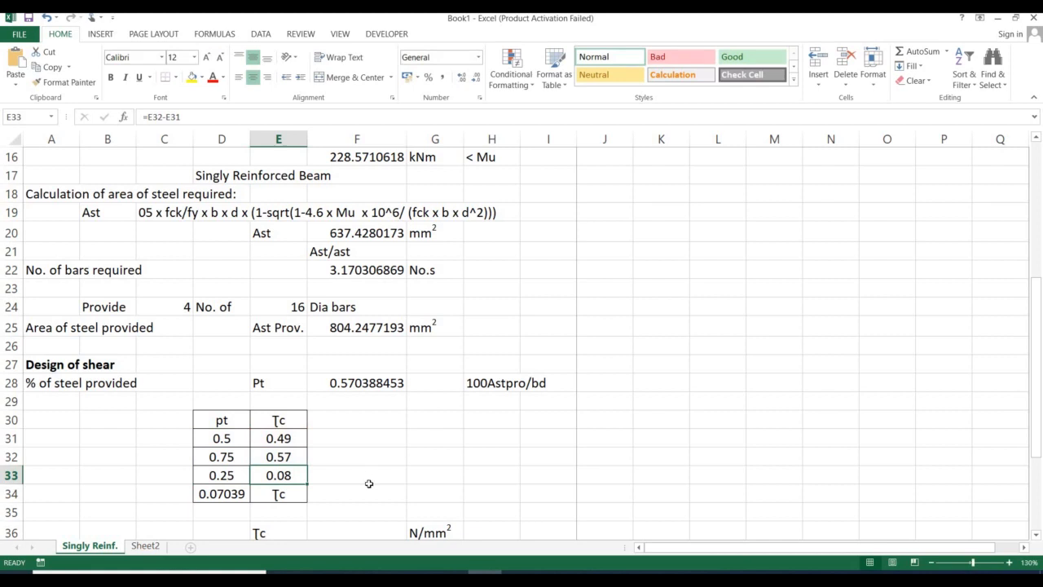
Enter the formula =E31+E33/D33 in F36 for the design shear strength Tc
scroll(368, 483, down, 4)
scroll(368, 483, up, 1)
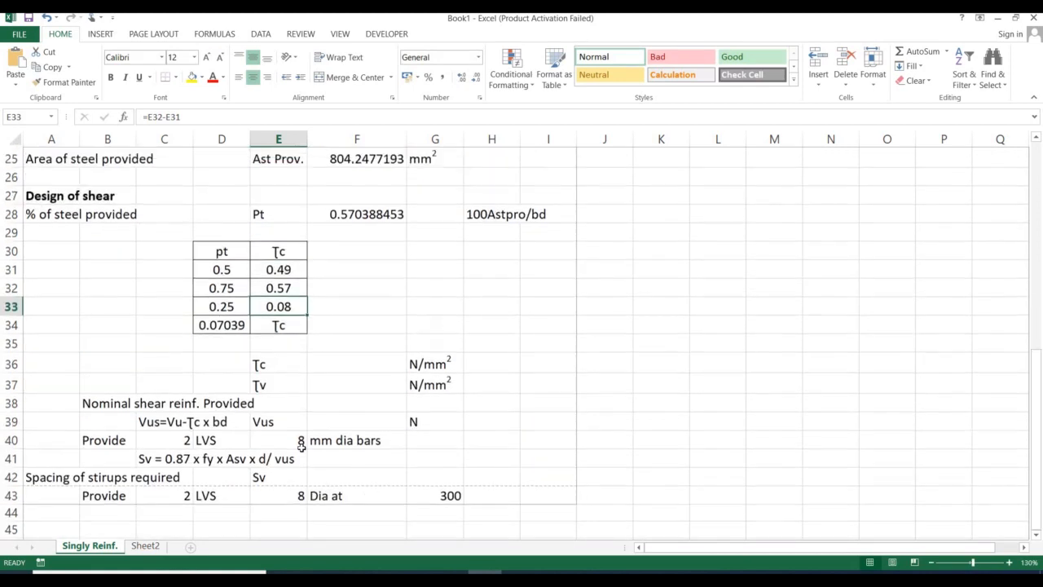
click(363, 367)
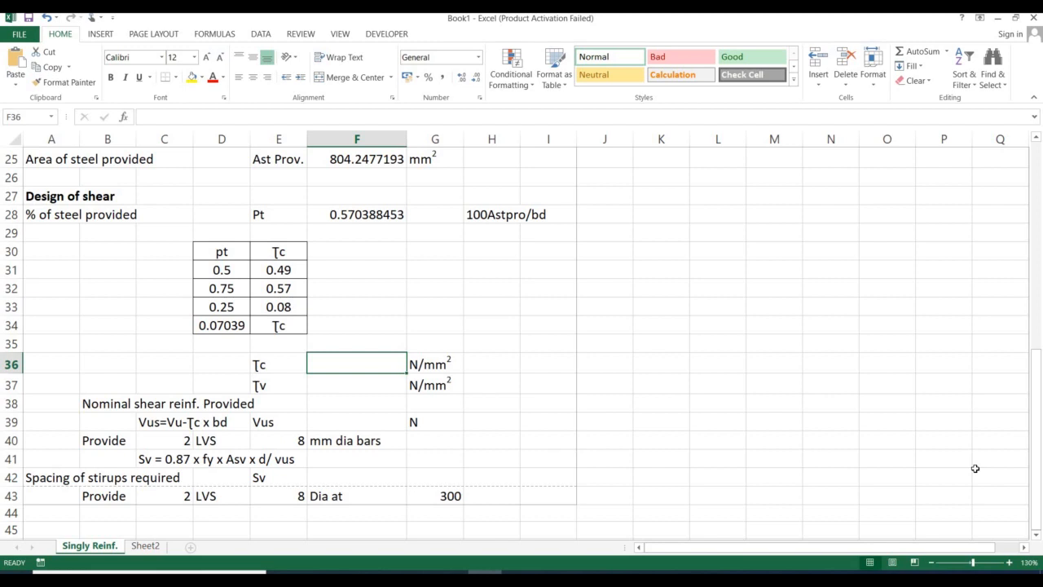
text(=)
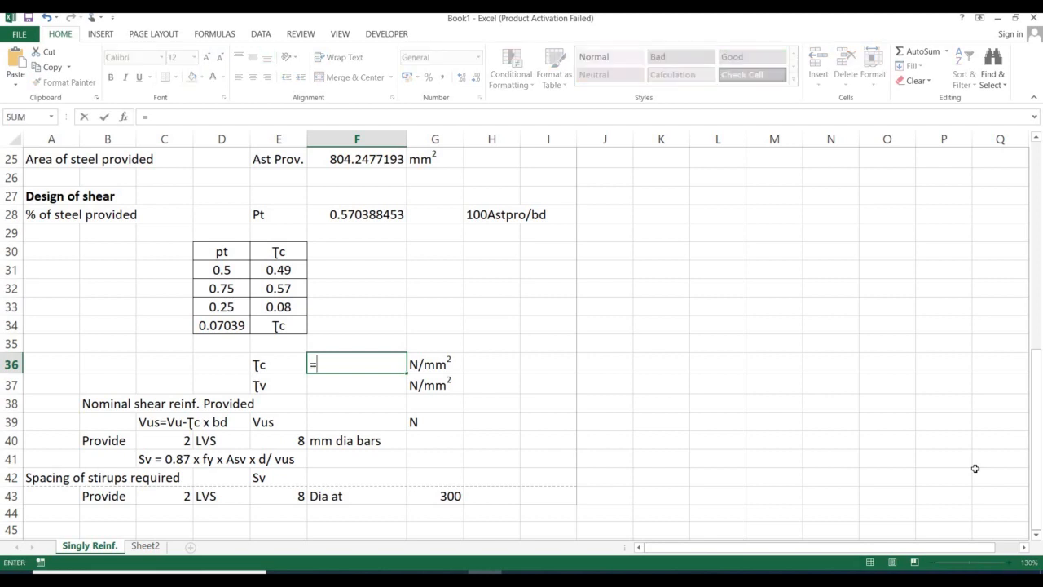
key(Up)
key(Left)
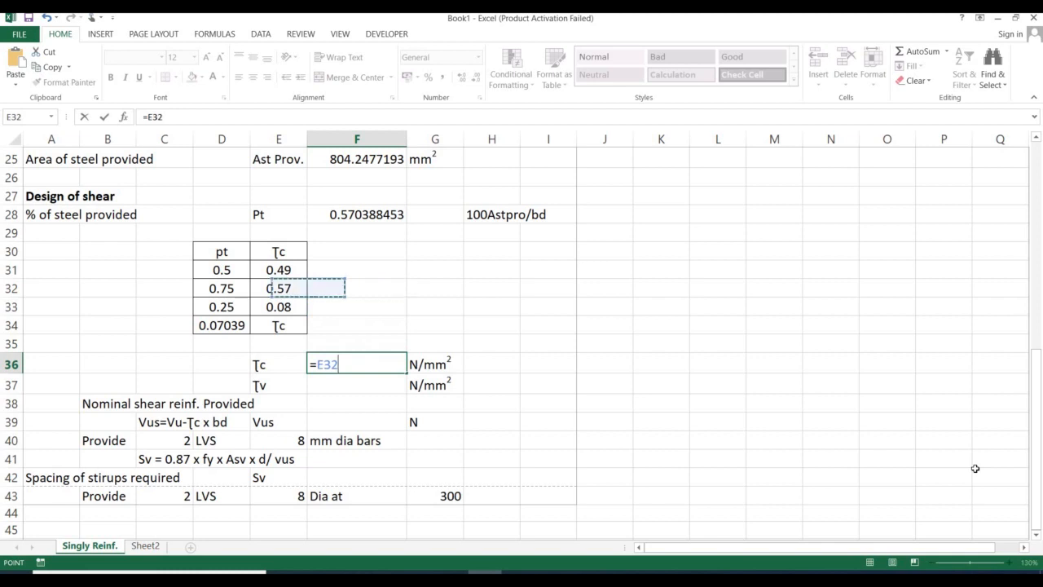
key(Up)
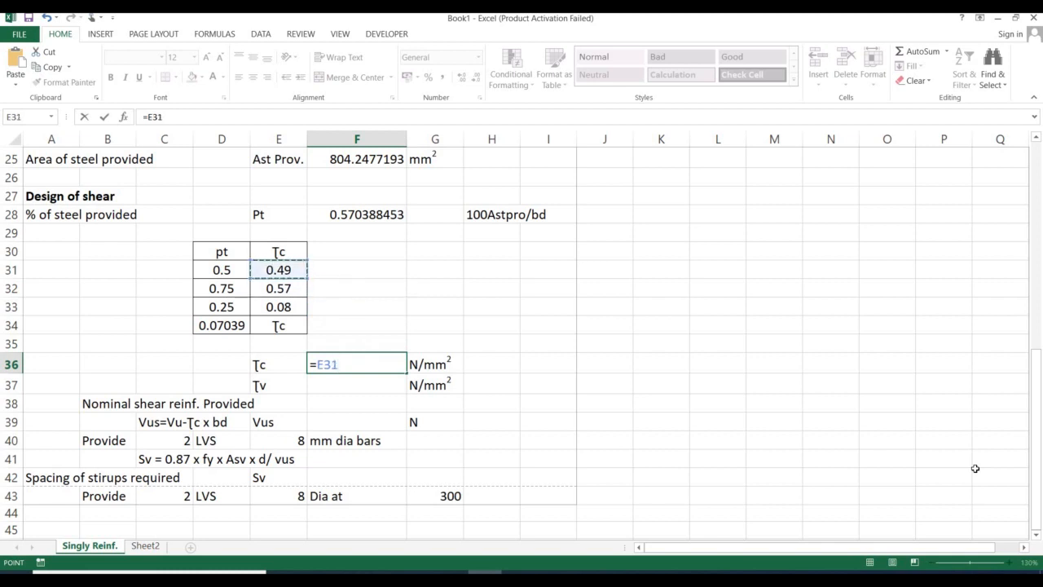
text(+)
key(Down)
key(Down)
key(Up)
key(Up)
key(Up)
key(Up)
key(Up)
key(Left)
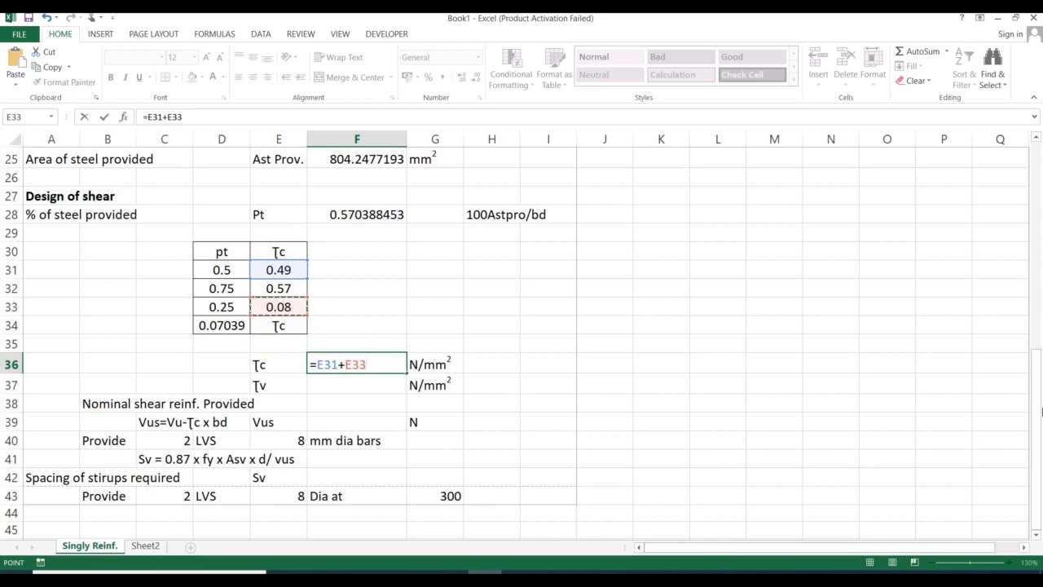
text(/)
key(Up)
key(Up)
key(Left)
key(Left)
key(Up)
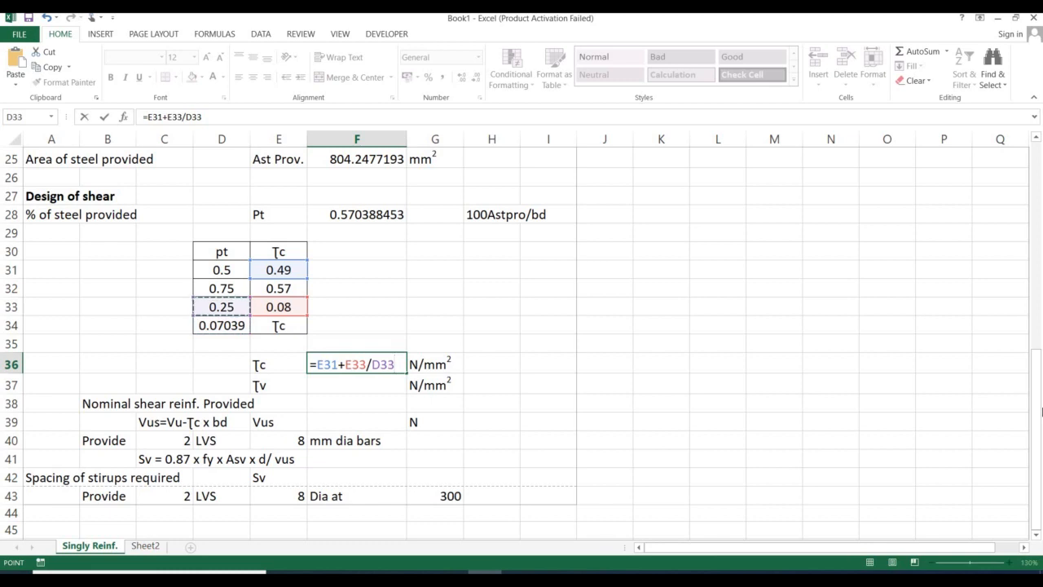
key(Return)
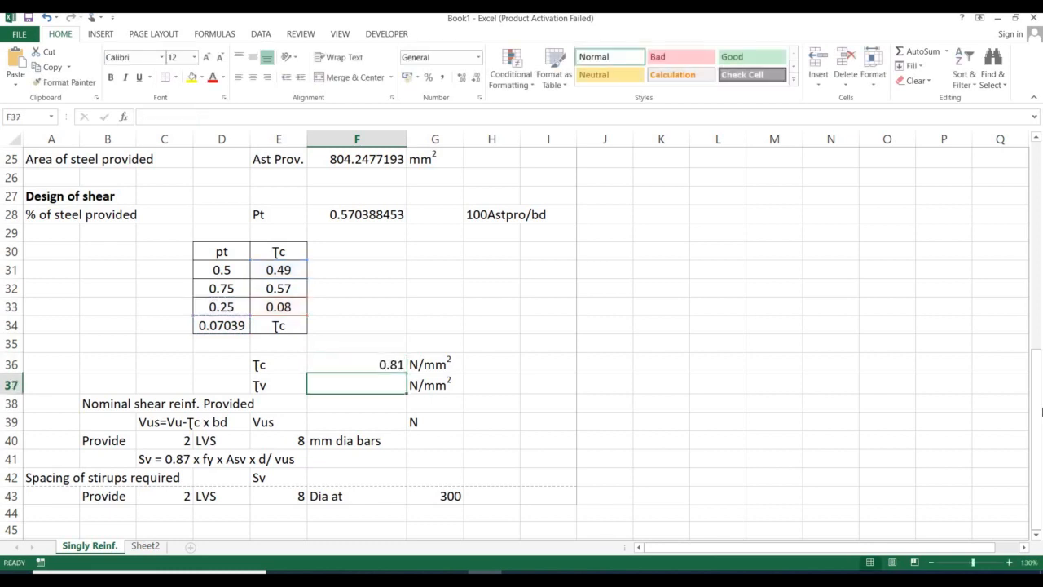
Extend the Tc formula in F36 with a multiplication by D34, giving =E31+E33/D33*D34
key(Up)
key(F2)
text(*)
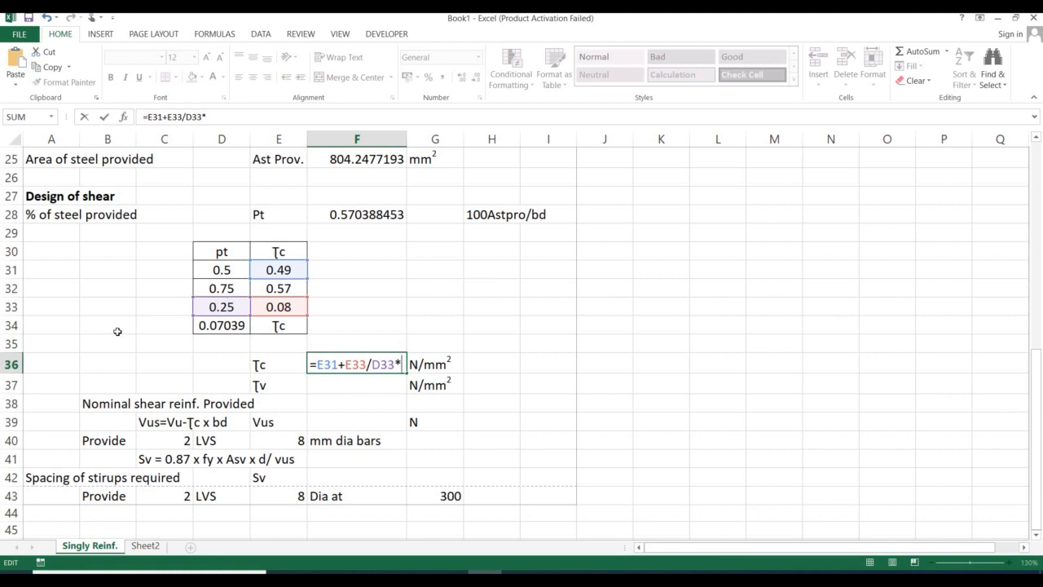
click(226, 328)
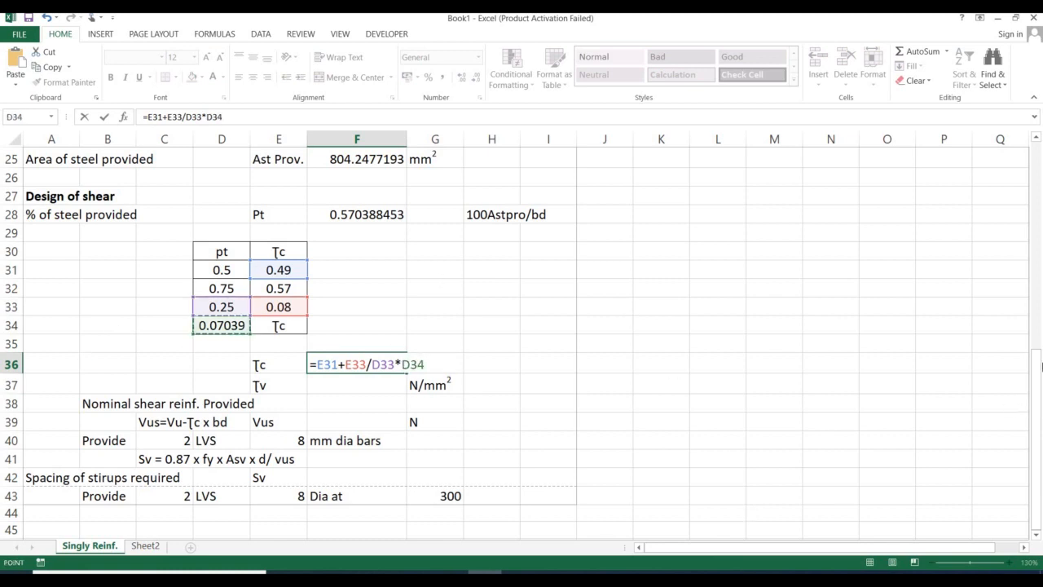
key(Return)
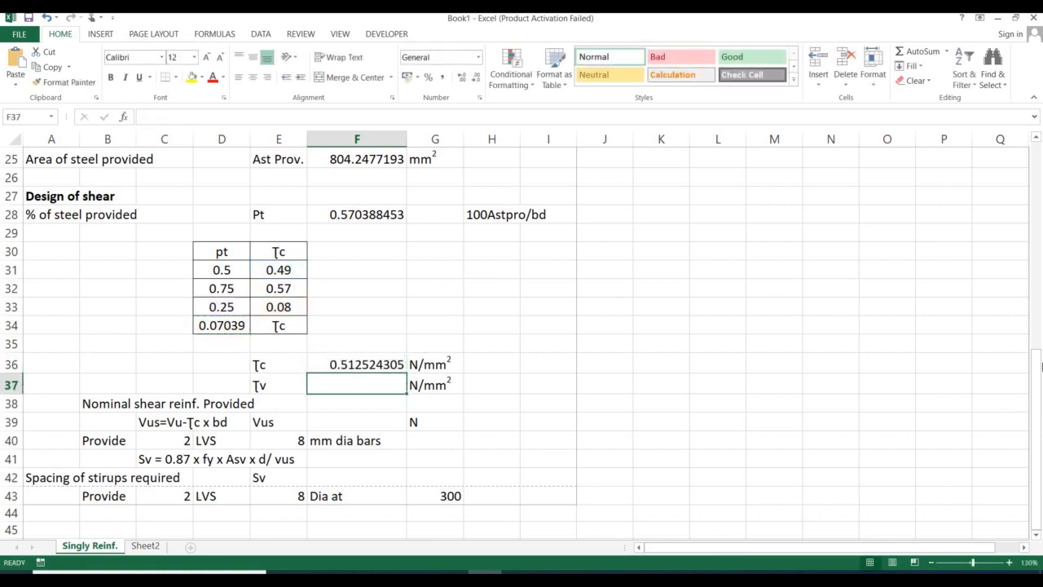
Check the interpolated Tc in F36 against the pt and Tc values in D31:E33 and the steel percentage in F28
key(Up)
key(Down)
key(Up)
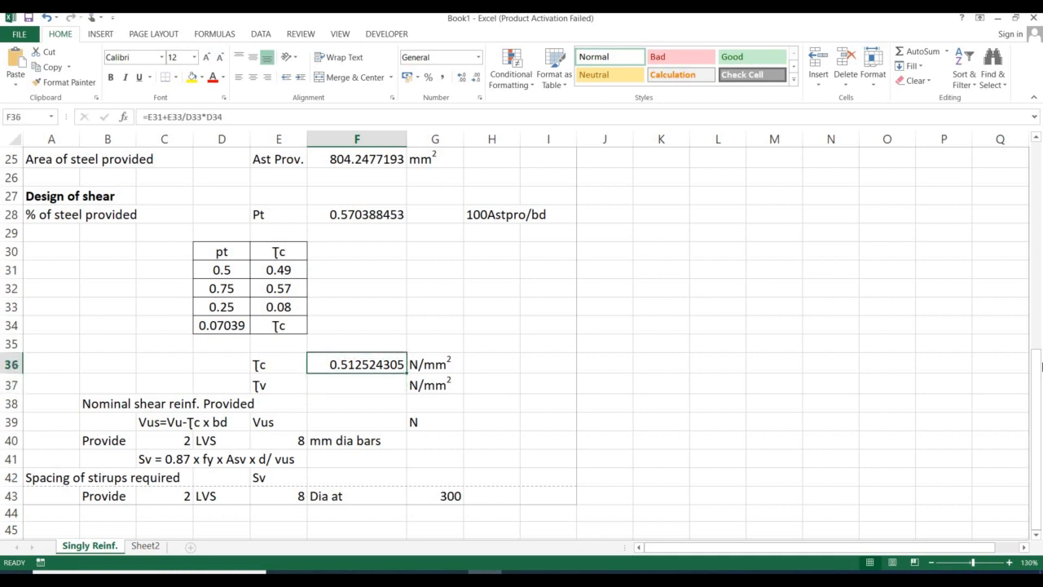
key(Up)
key(Up)
key(Up)
key(Left)
key(Left)
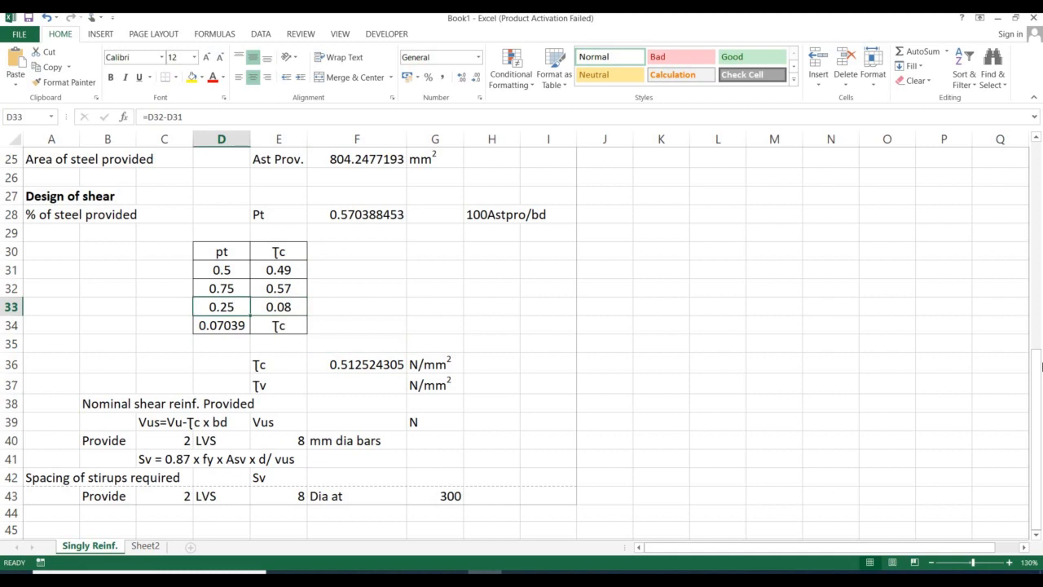
key(Right)
key(Up)
key(Up)
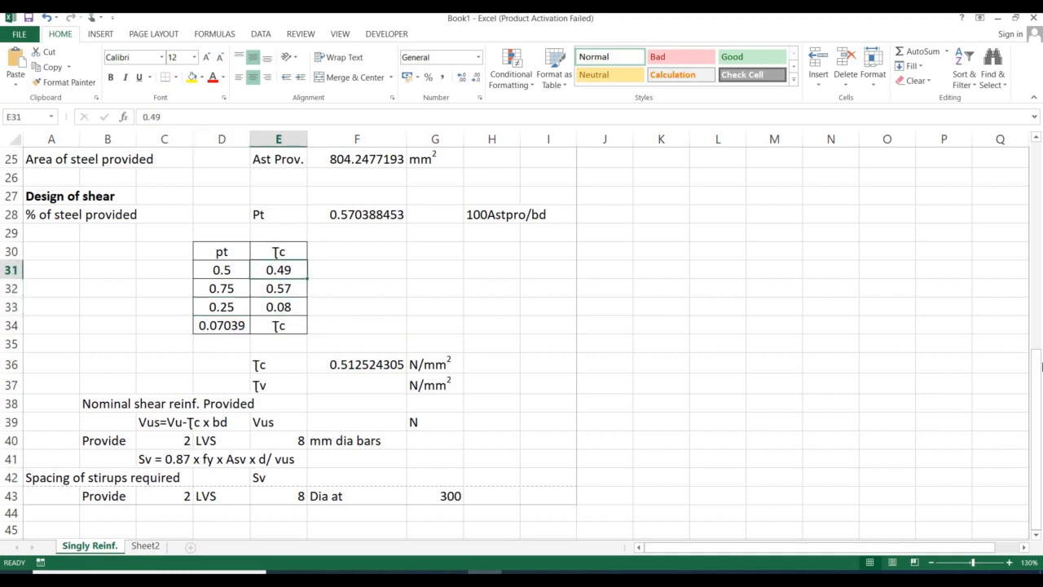
key(Down)
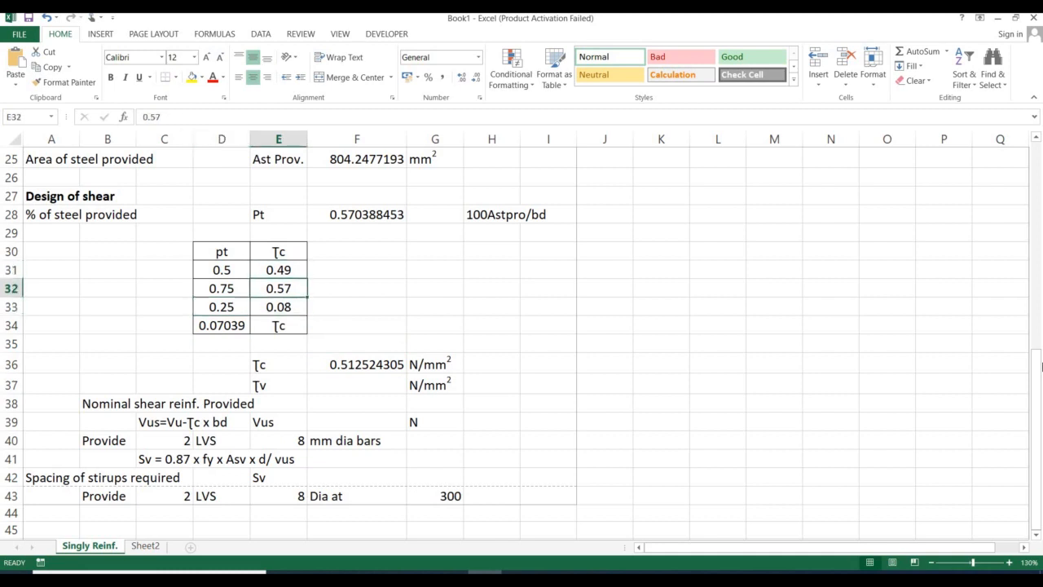
key(Down)
key(Up)
key(Up)
key(Down)
drag(292, 273, 291, 281)
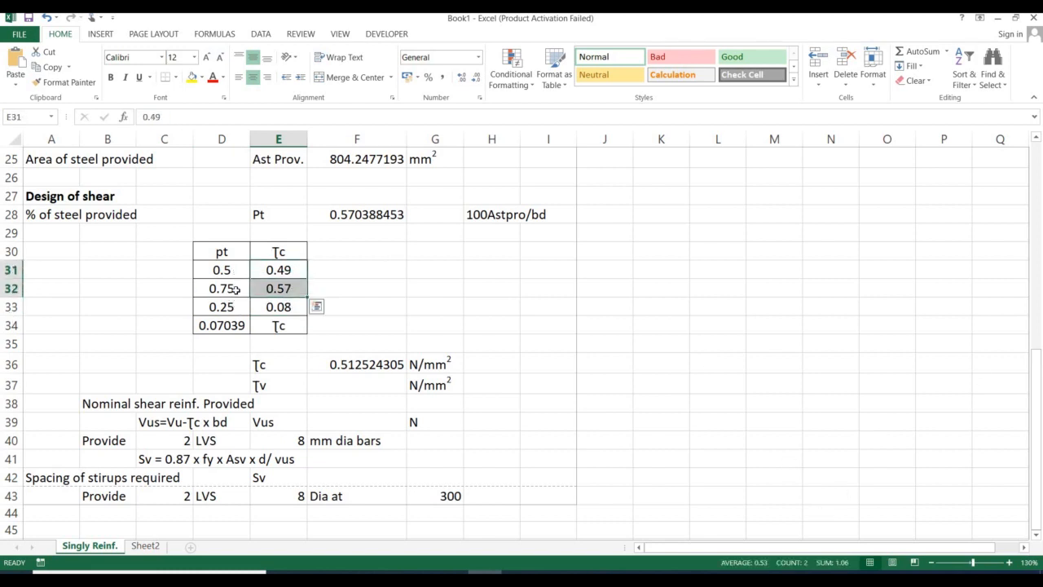
drag(220, 270, 220, 288)
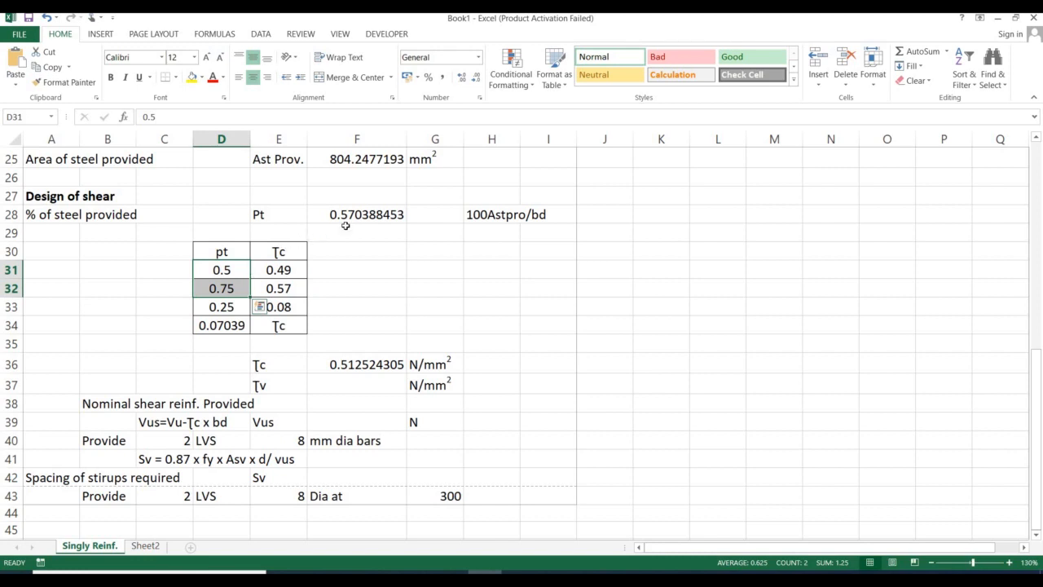
click(374, 215)
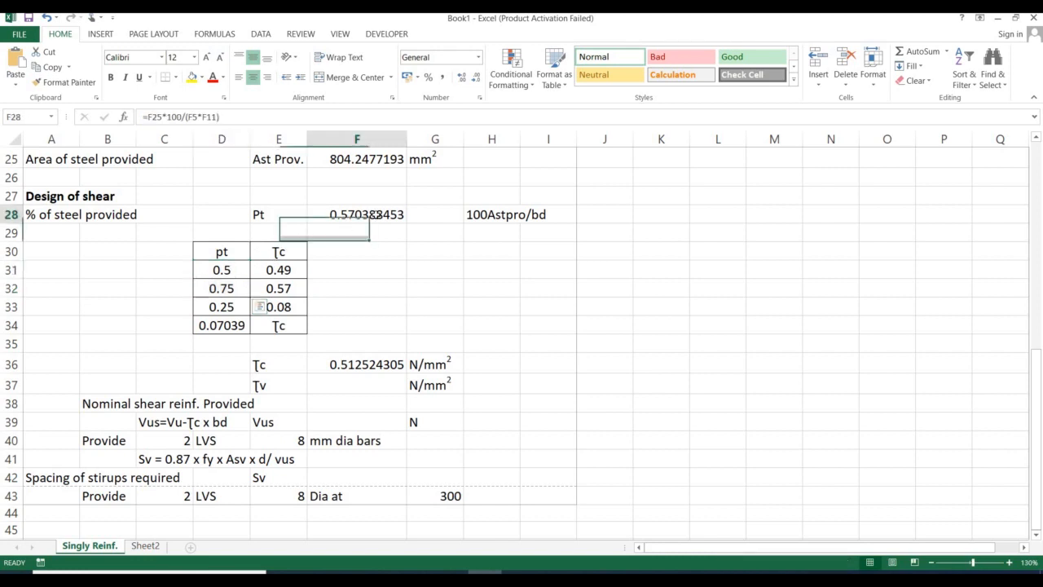
click(214, 266)
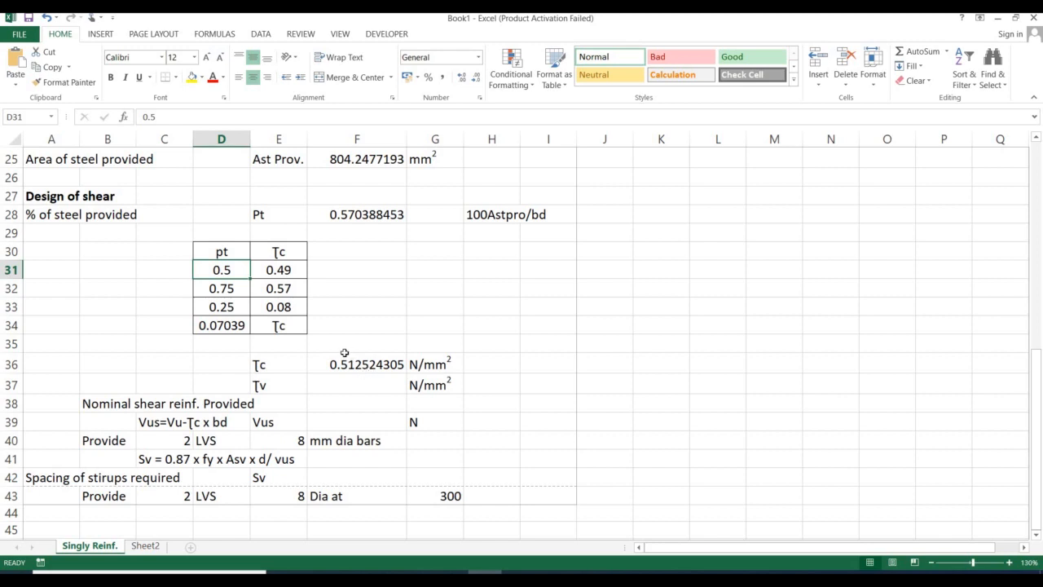
Write the nominal shear stress expression Vu/(bd) as a note in J34
click(365, 389)
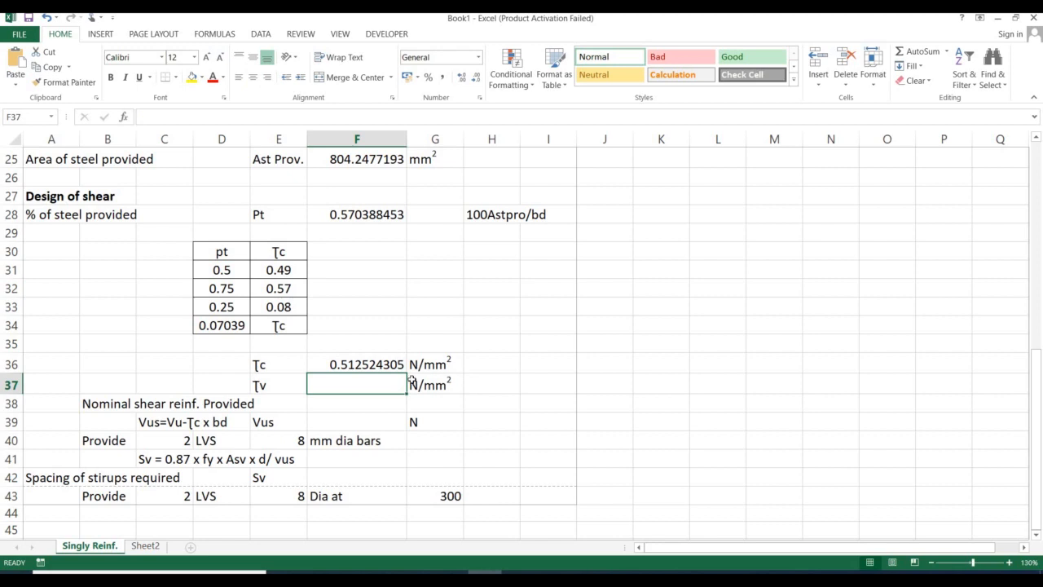
click(605, 325)
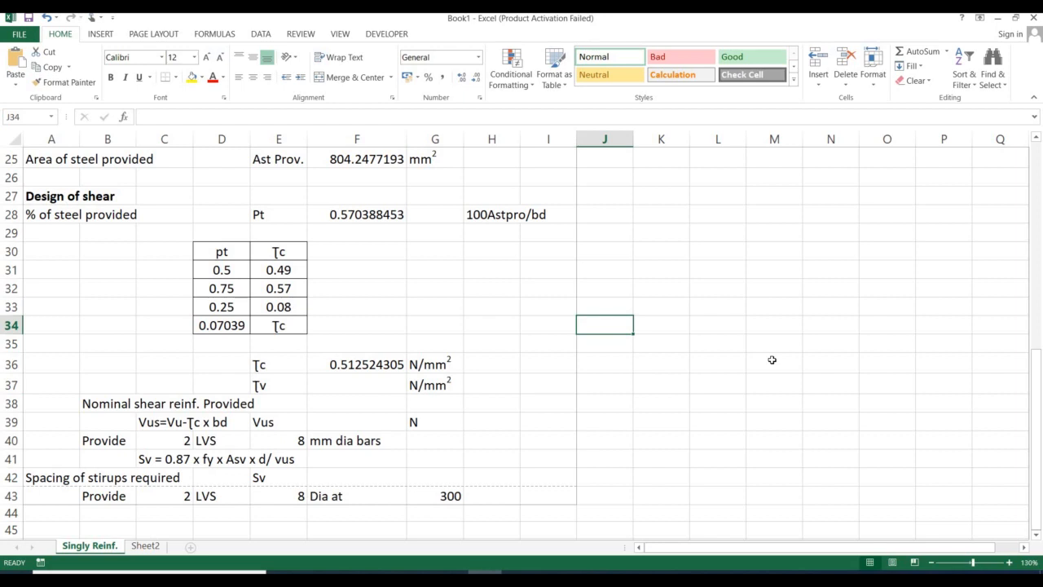
text(Vu)
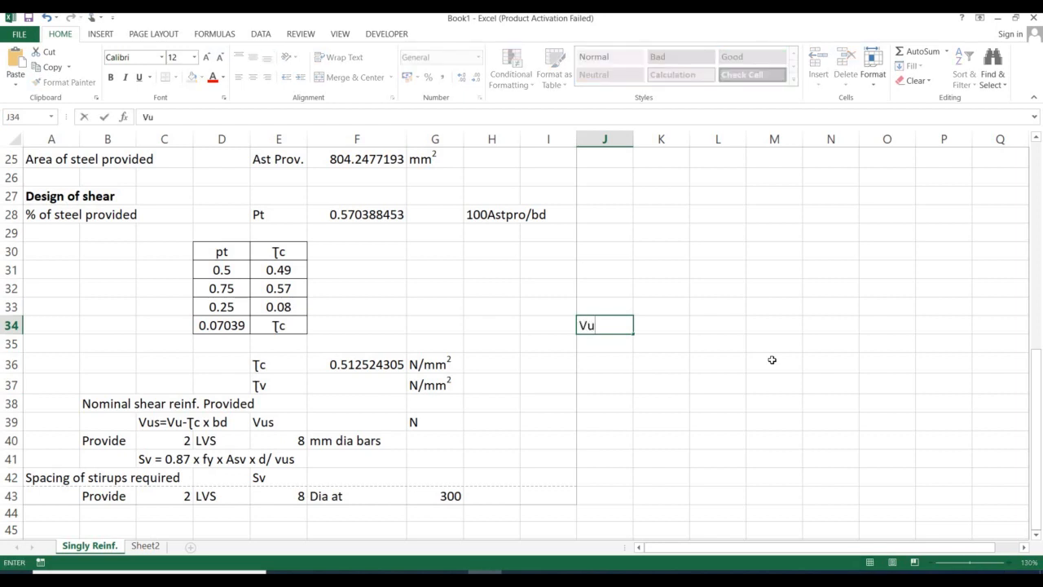
text(/(bd))
key(Return)
Calculate the nominal shear stress Tv in F37 with the formula =F9*10^3/(F5*F11)
key(Left)
key(Left)
key(Left)
key(Down)
key(Left)
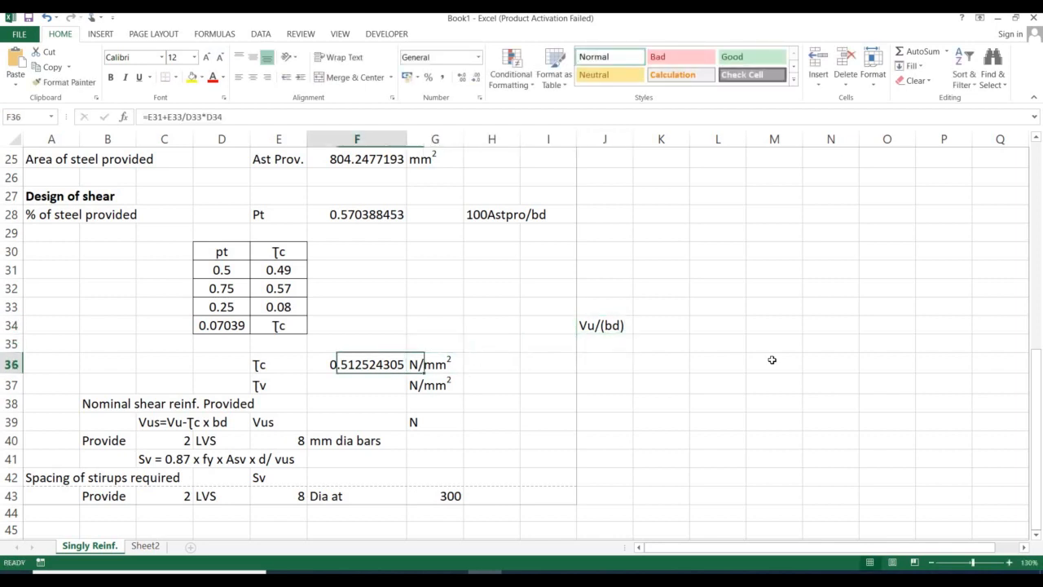
key(Left)
key(Down)
key(Right)
text(=)
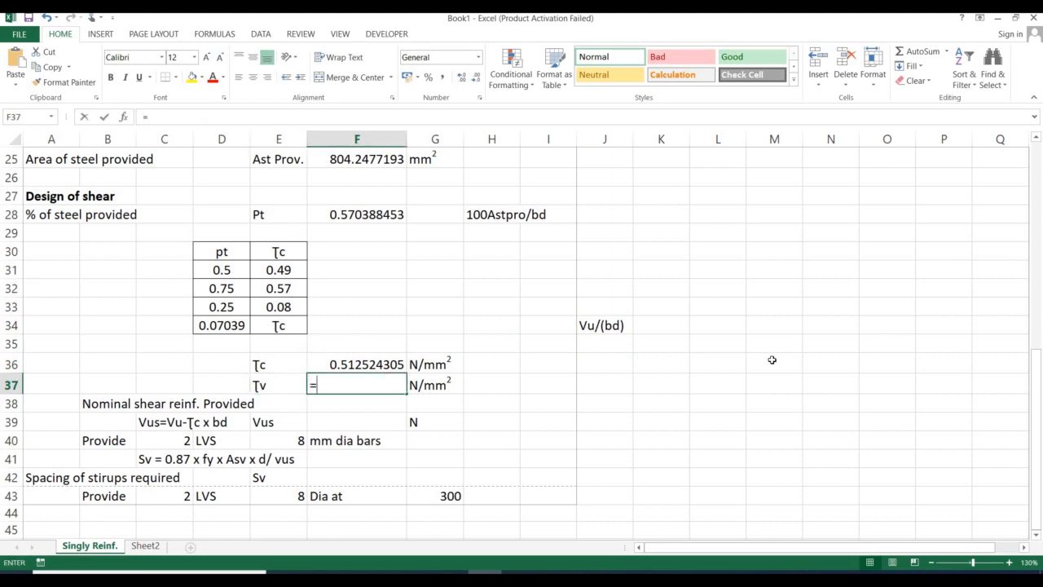
scroll(772, 359, up, 6)
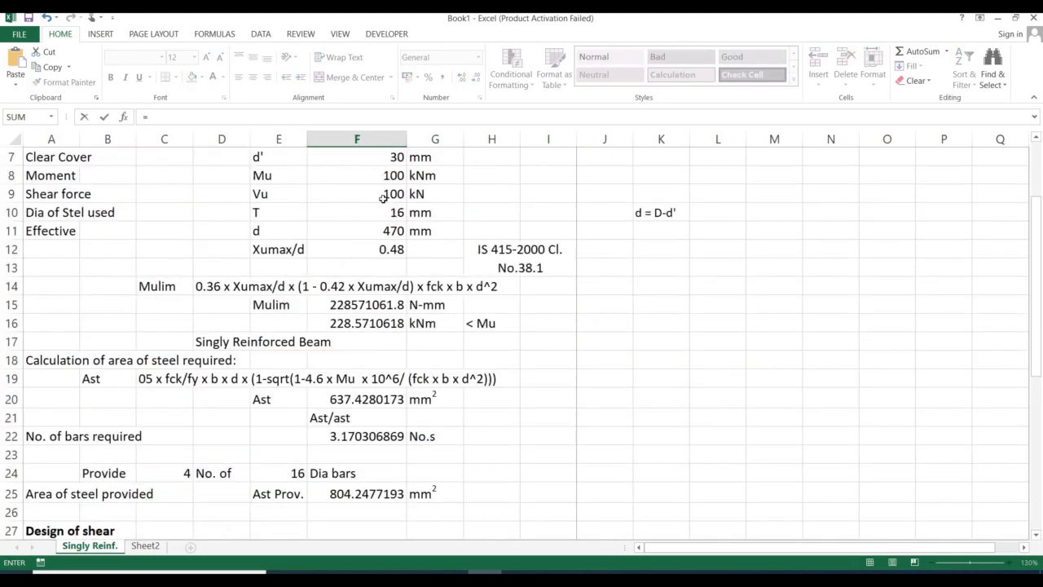
click(382, 194)
scroll(553, 255, down, 4)
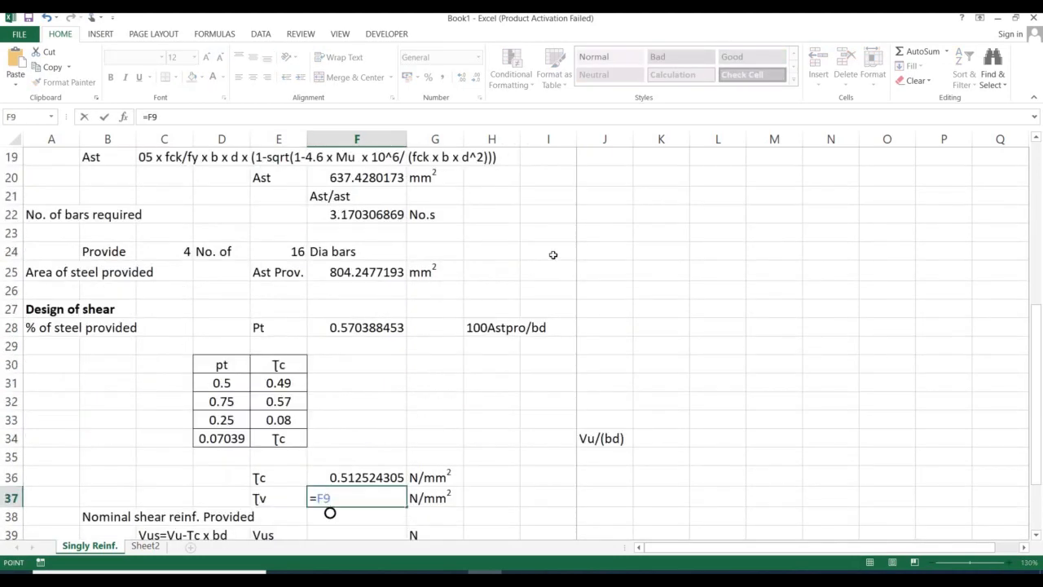
text(*10^3)
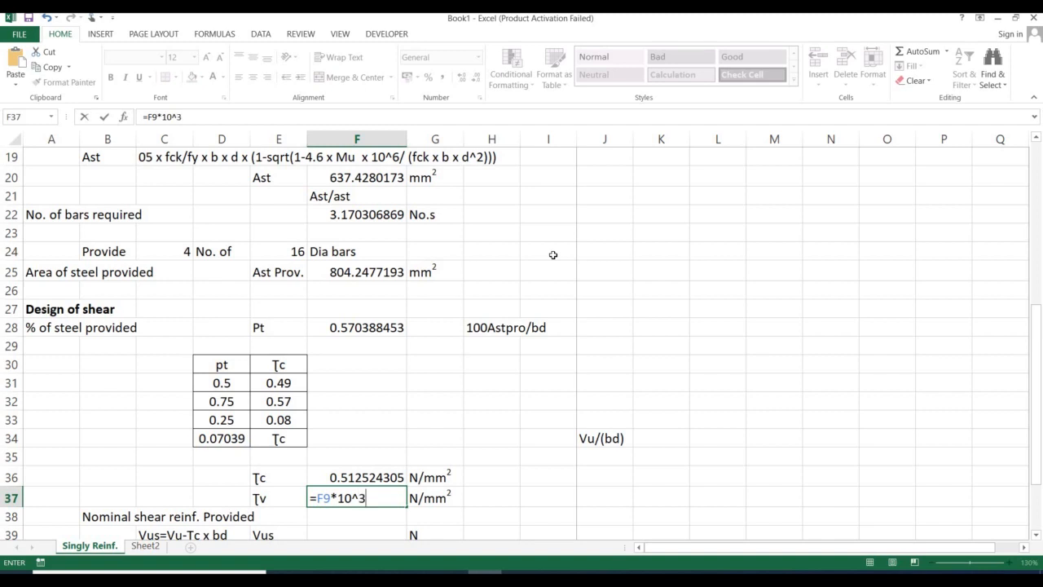
text(/()
scroll(552, 255, up, 5)
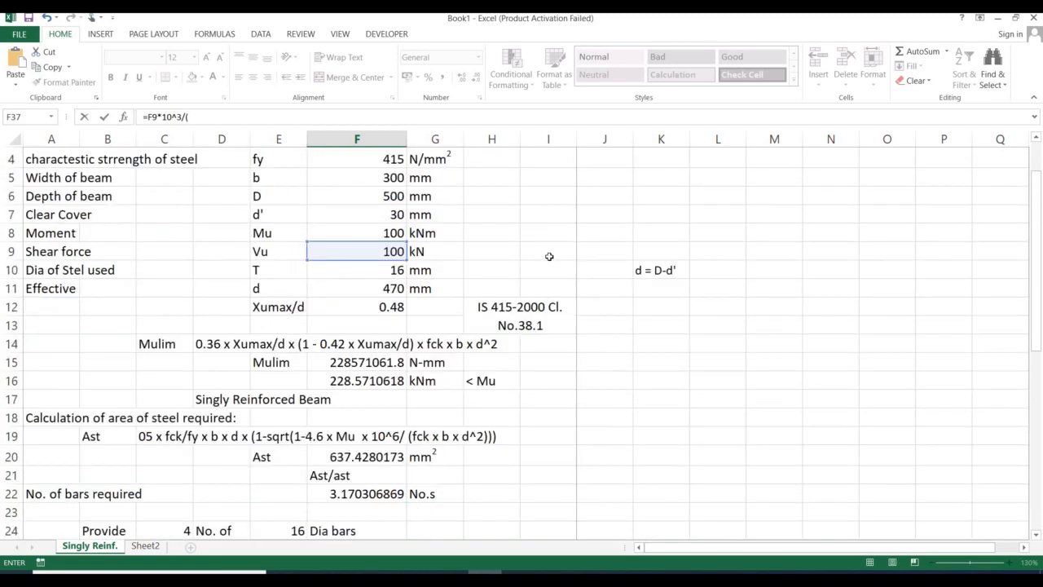
click(375, 184)
text(*)
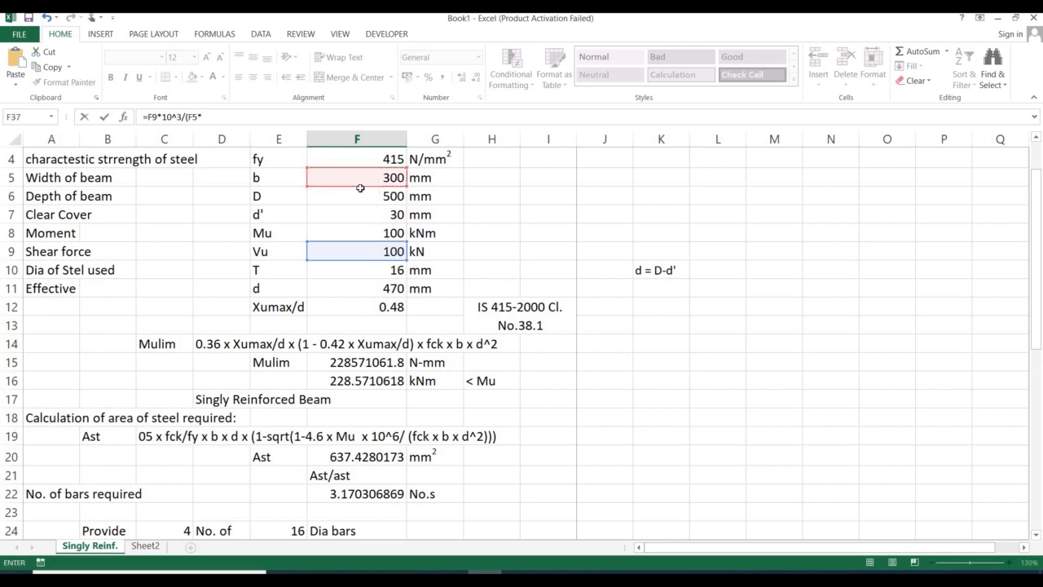
click(395, 289)
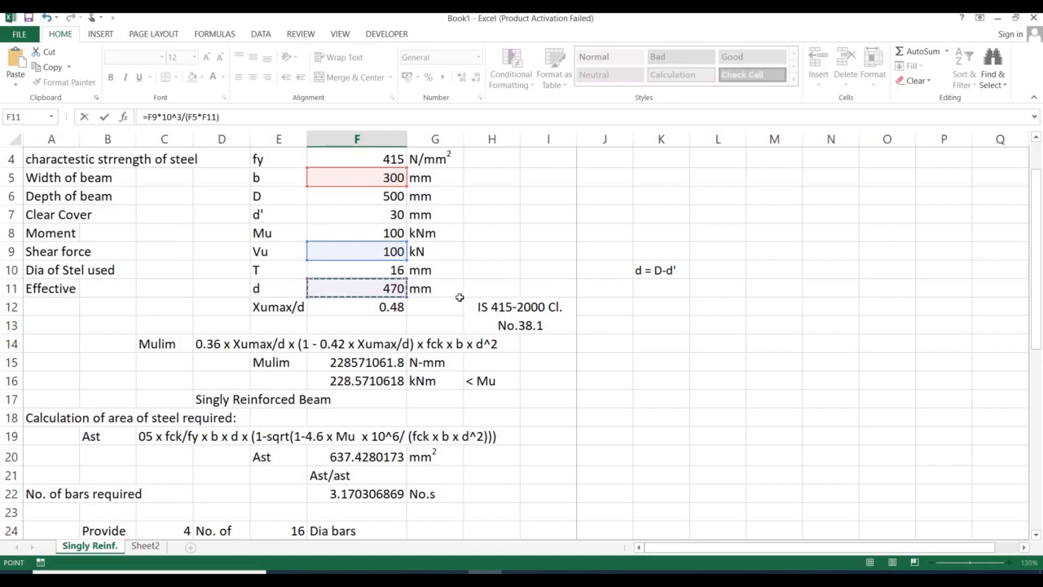
key(Return)
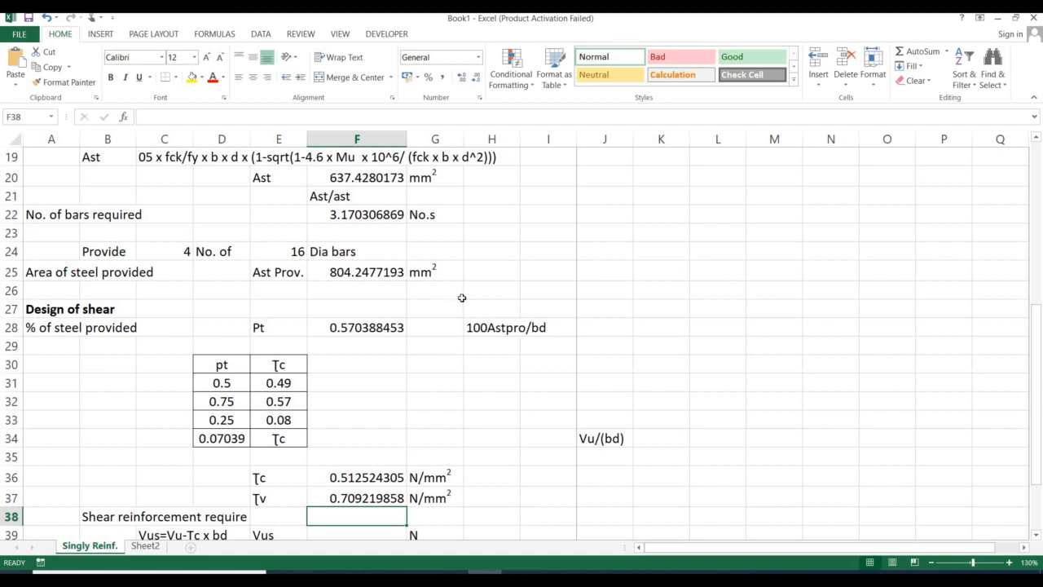
scroll(456, 244, down, 1)
scroll(326, 364, down, 2)
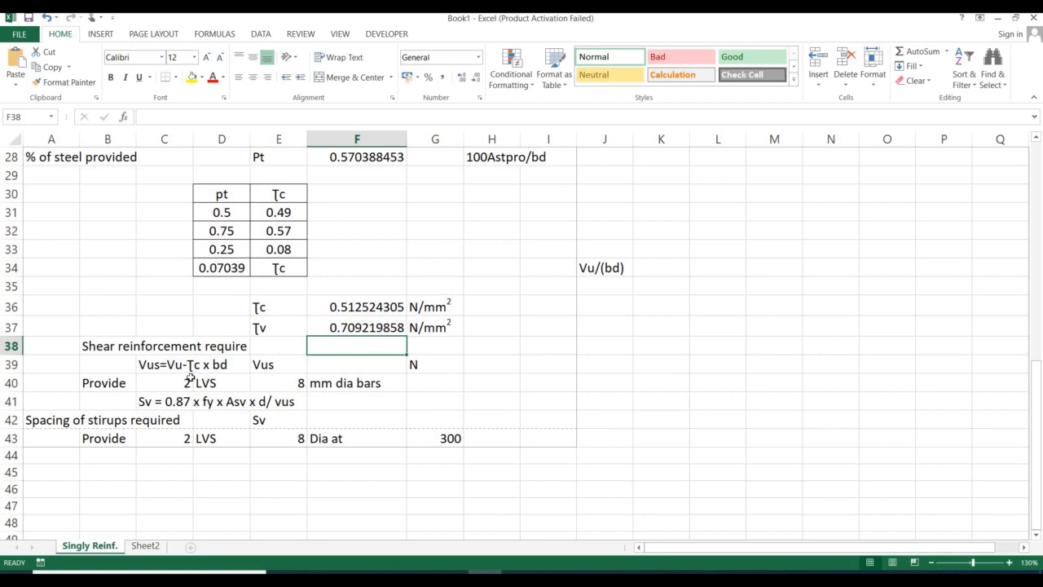
click(310, 363)
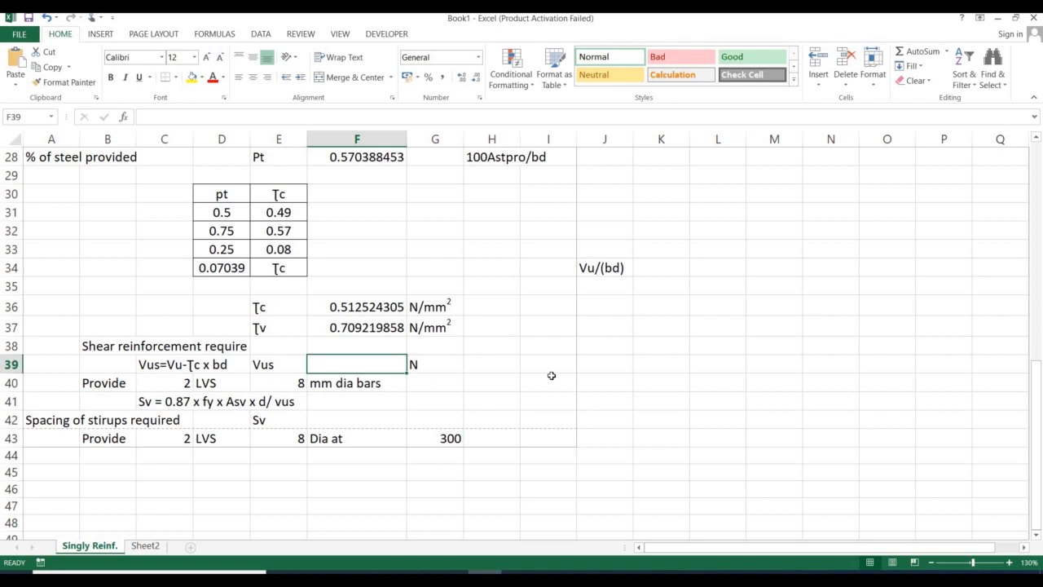
text(=)
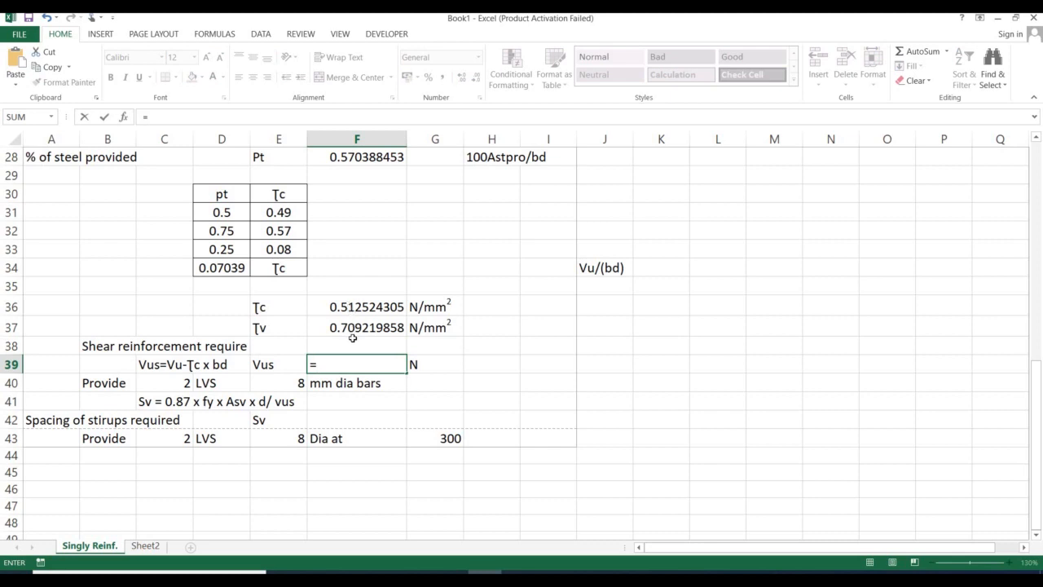
key(Escape)
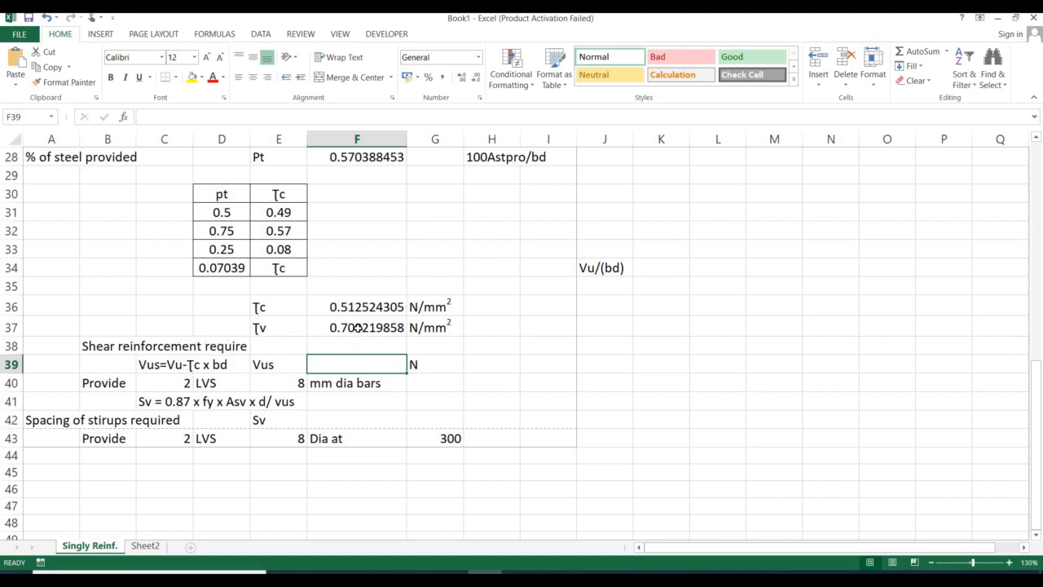
Review Tv in F37, the shear reinforcement check in B38 and the Vus expression in C39
click(357, 326)
click(96, 344)
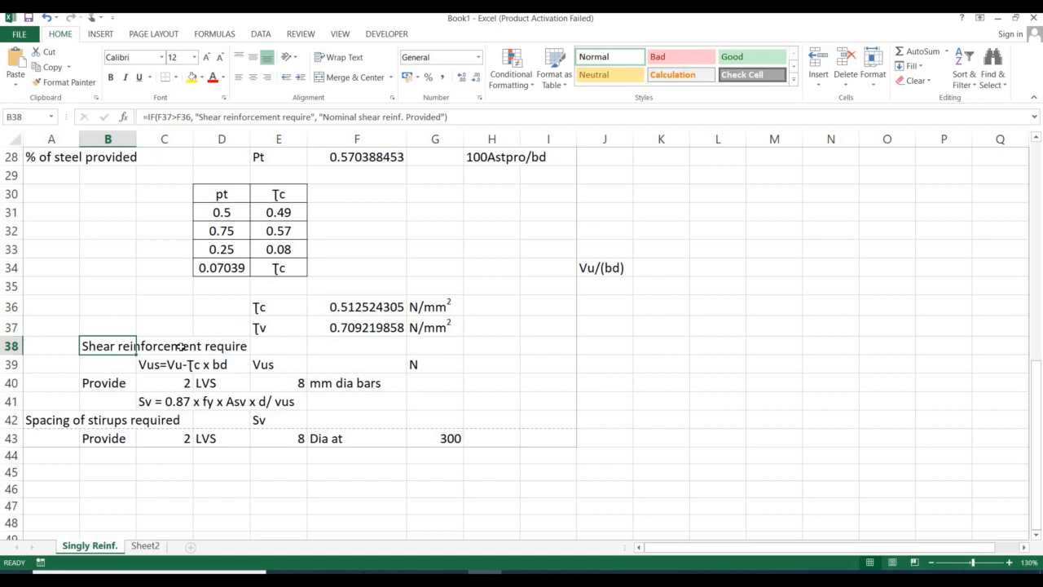
click(357, 327)
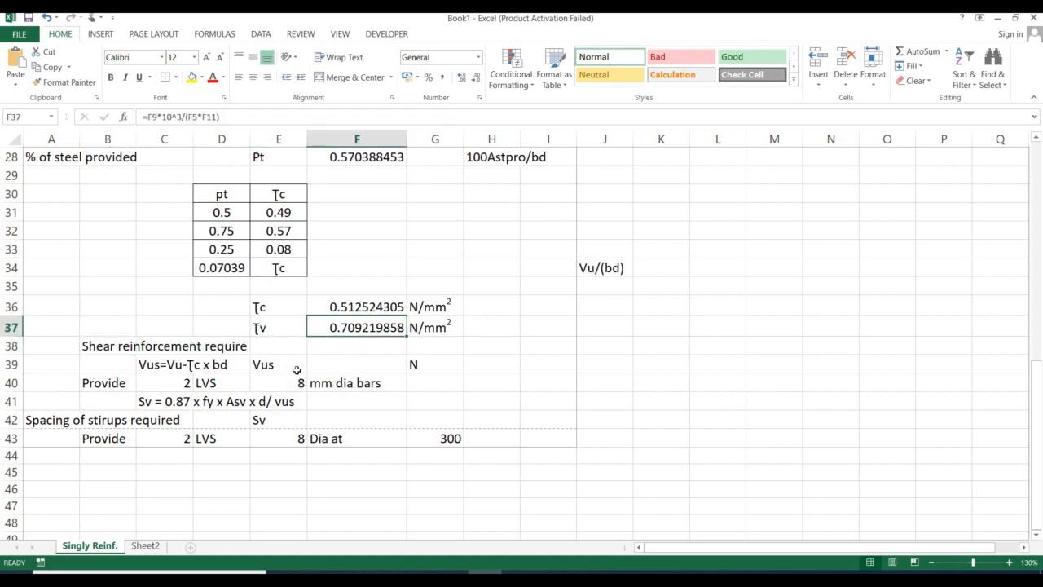
click(326, 364)
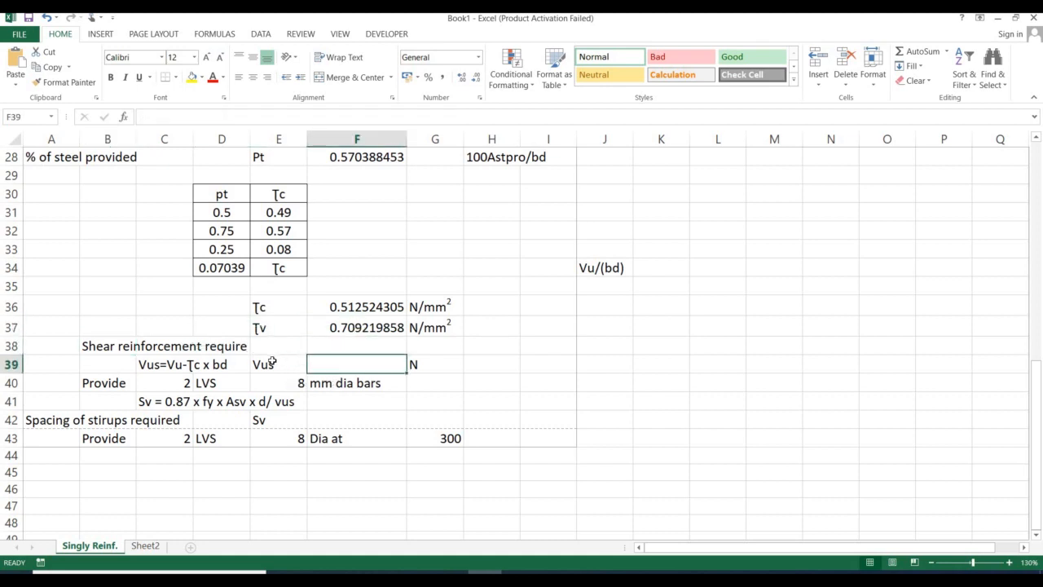
click(154, 366)
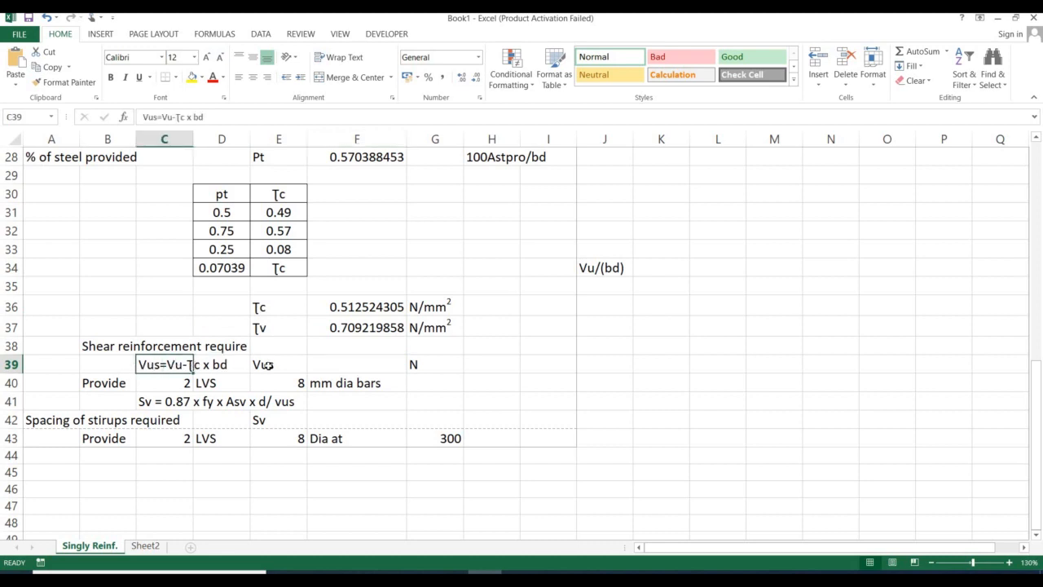
Calculate Vus in F39 from Vu, Tc, b and d with the formula =F9-F36*F5*F11
click(323, 366)
text(=)
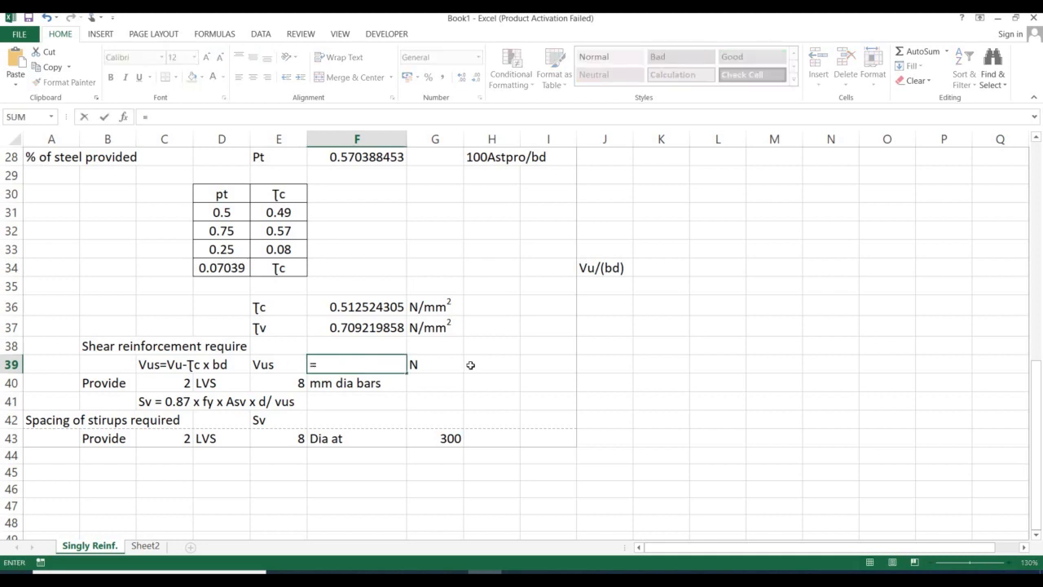
scroll(471, 365, up, 7)
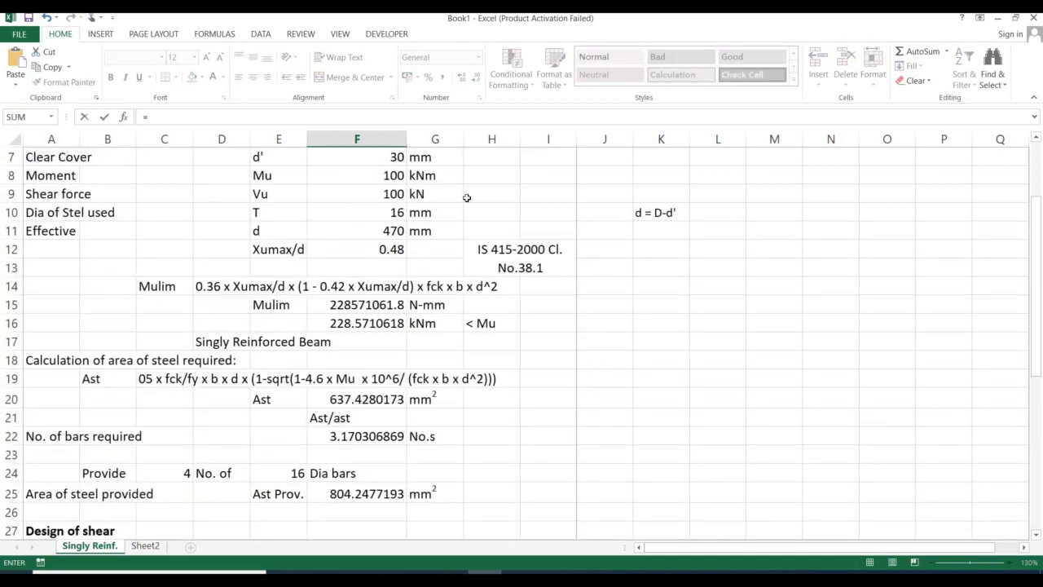
click(389, 196)
text(-)
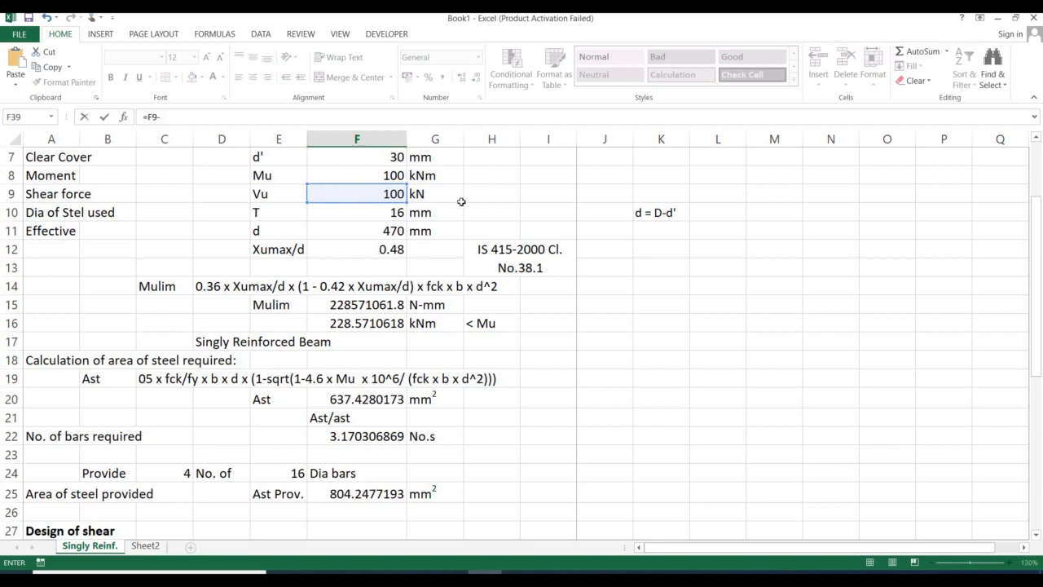
scroll(461, 201, down, 6)
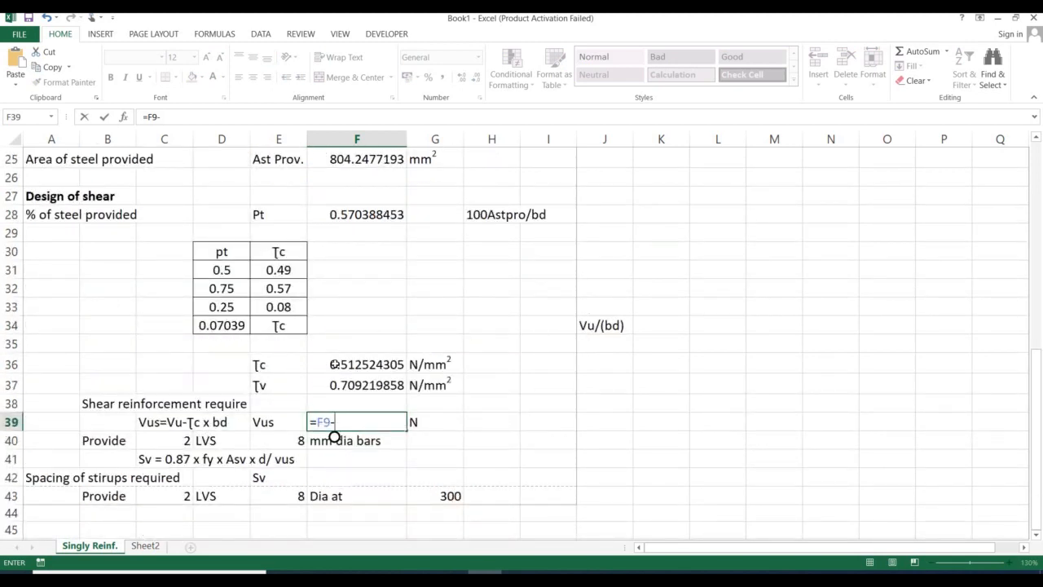
click(328, 365)
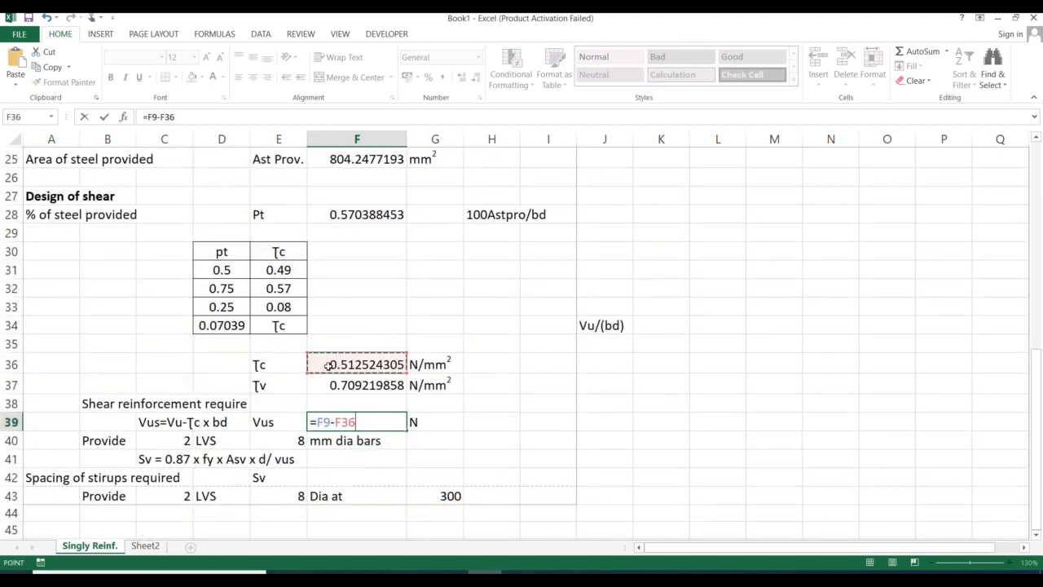
text(*)
scroll(328, 365, up, 6)
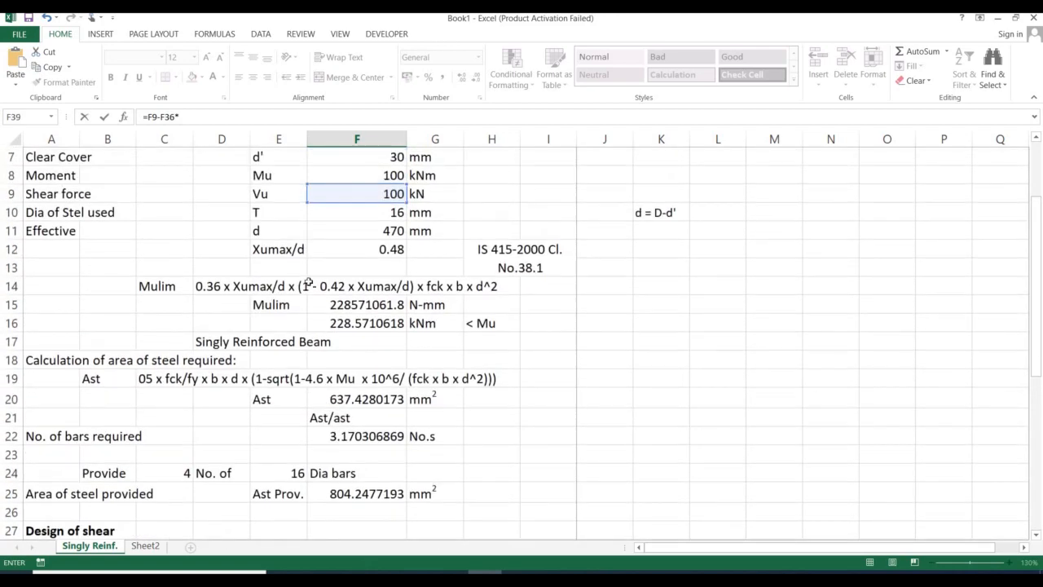
scroll(309, 282, up, 1)
click(363, 179)
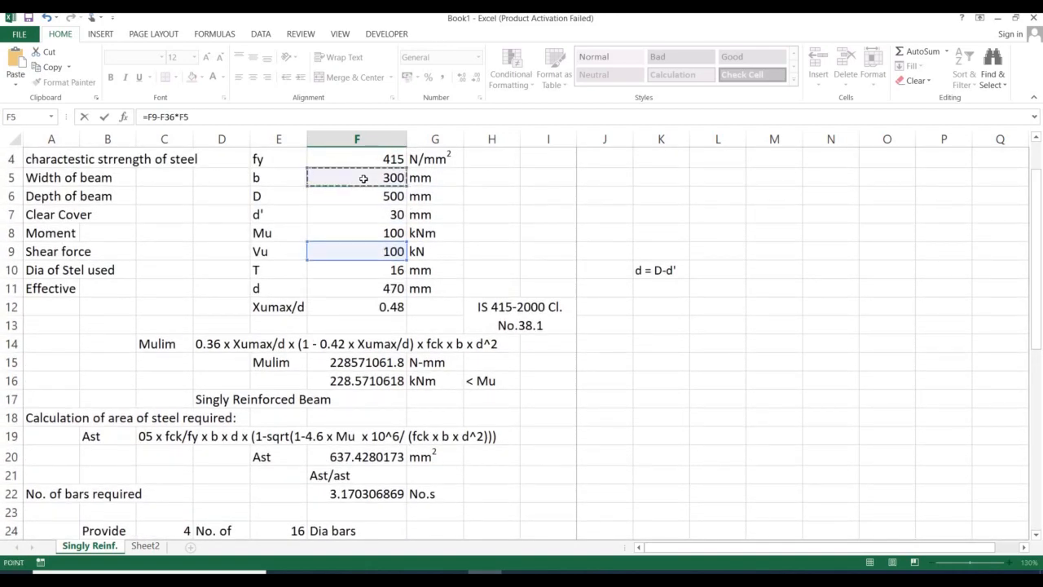
text(*)
click(341, 294)
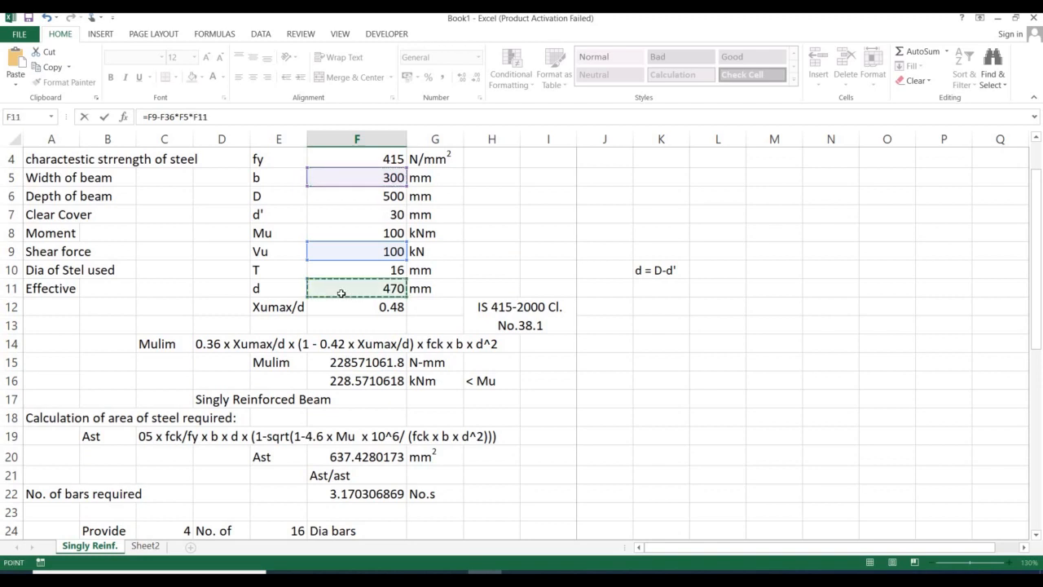
key(Return)
Convert Vu to newtons in the Vus formula in F39, making it =F9*10^3-F36*F5*F11
double_click(349, 496)
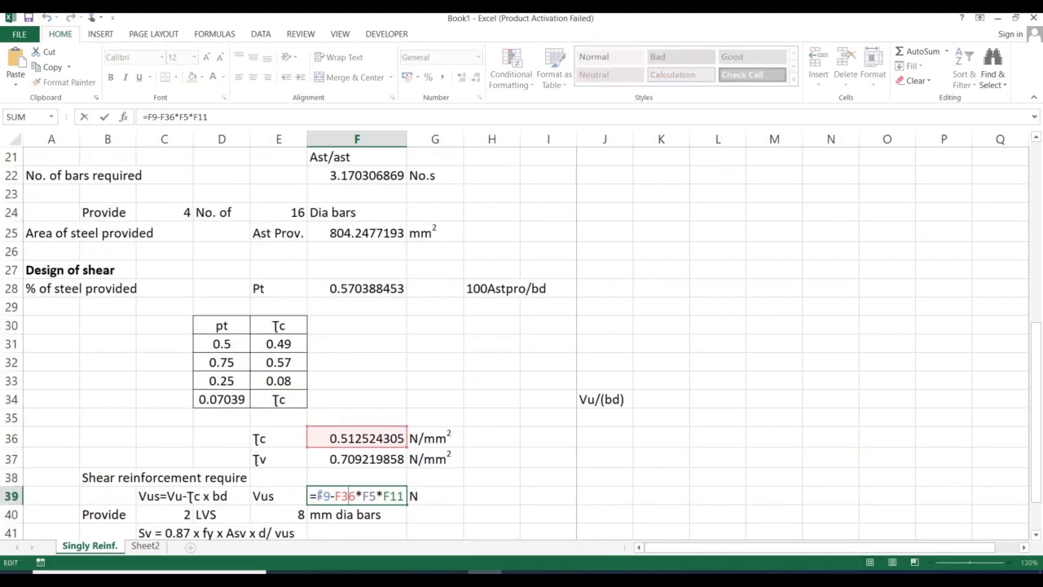
key(Left)
key(Left)
key(Left)
text(*10)
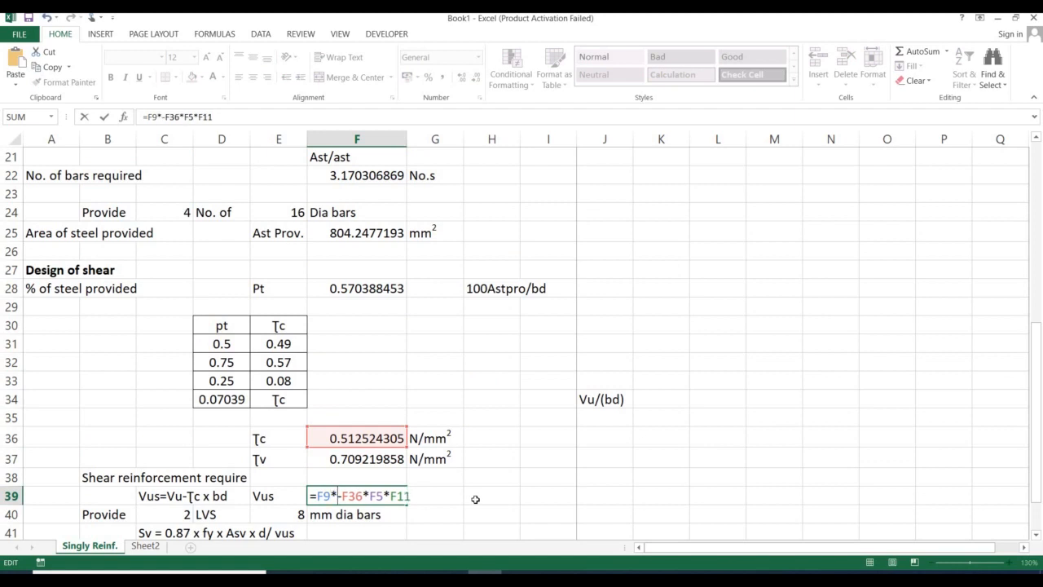
text(^3)
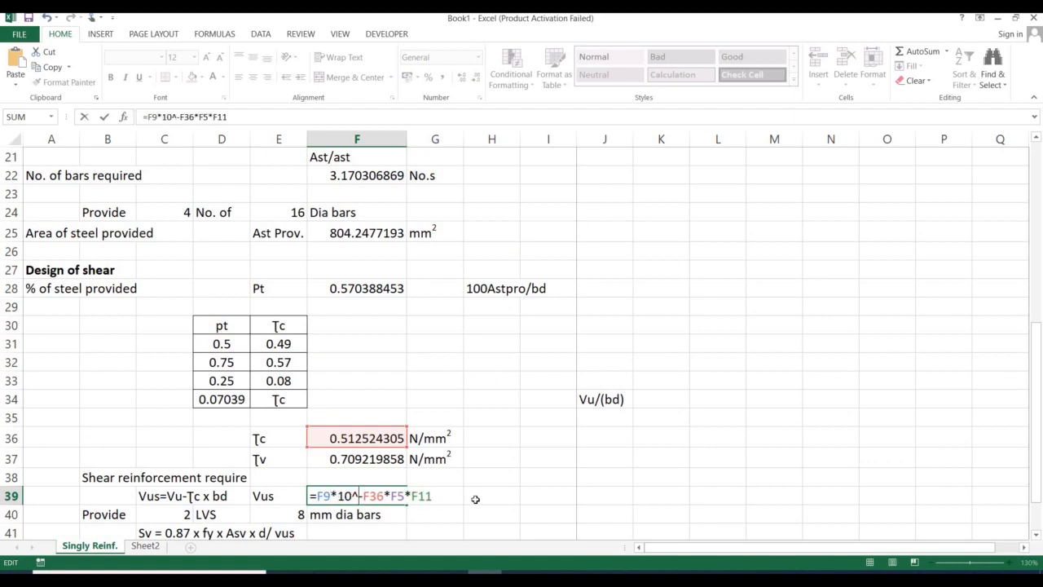
key(Return)
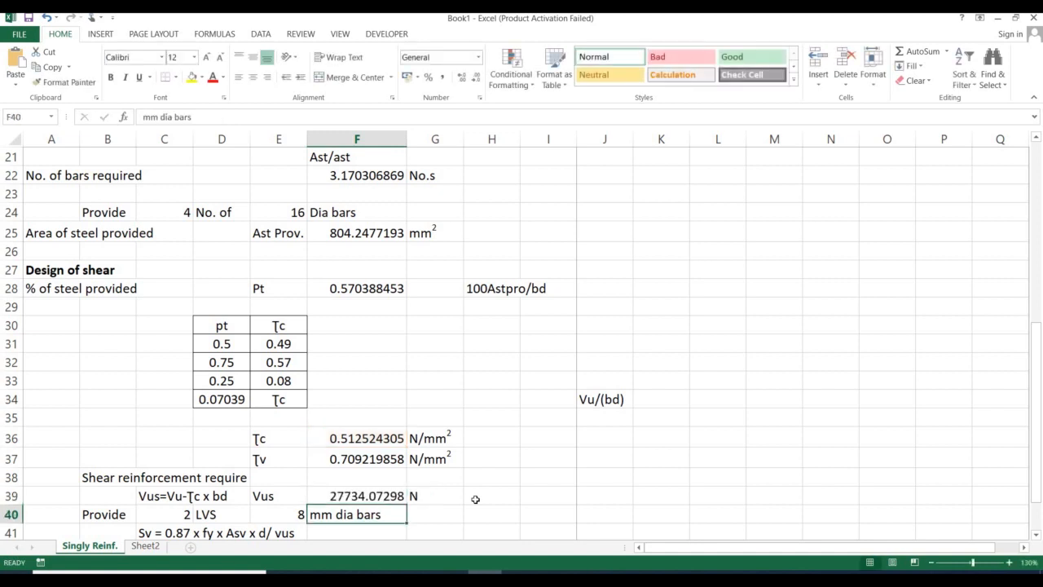
key(Up)
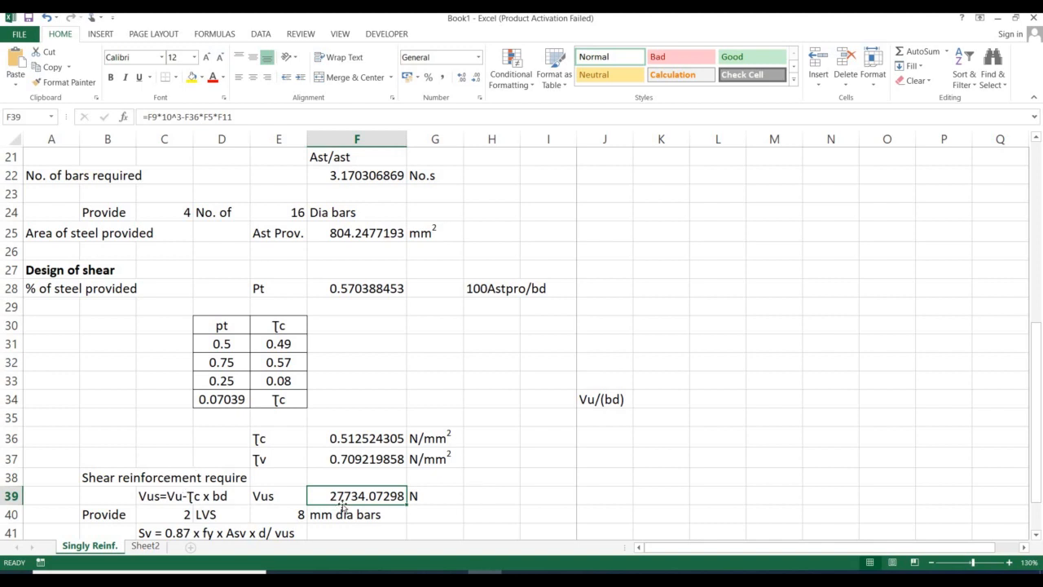
Review the stirrup legs in C40, the bar diameter in E40 and the Sv expression in row 41
scroll(344, 507, down, 2)
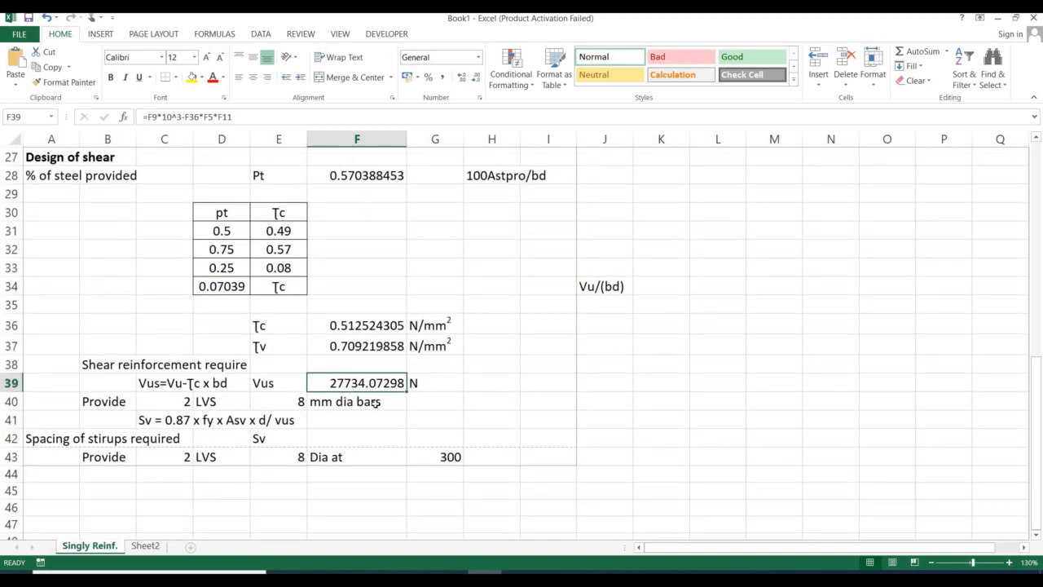
click(162, 405)
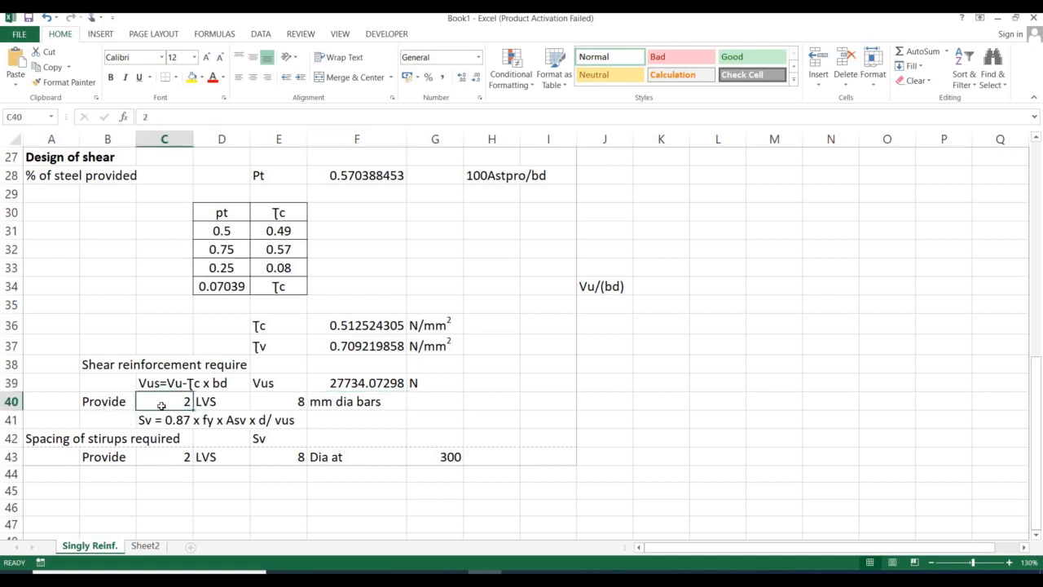
click(278, 402)
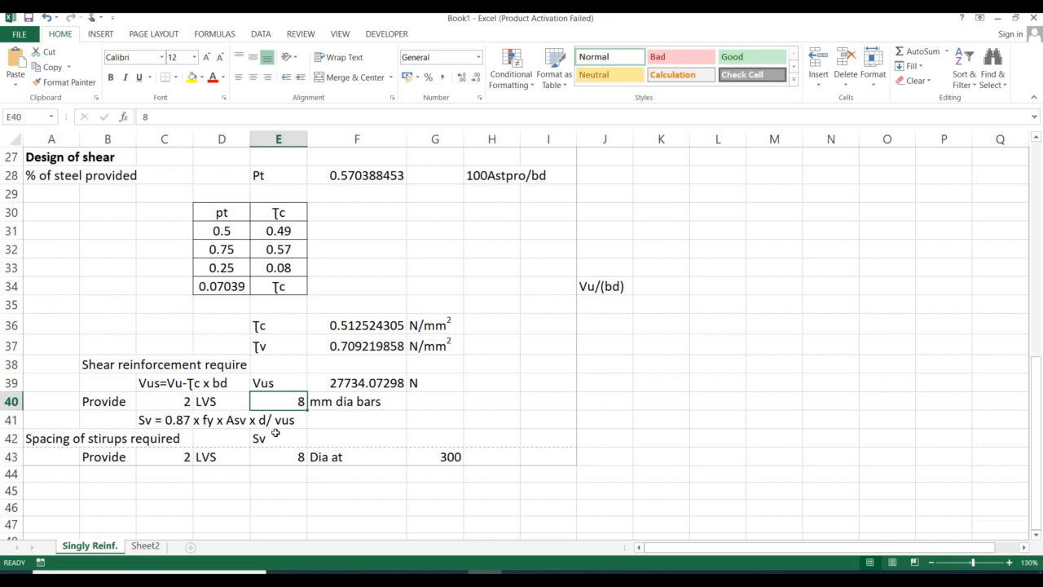
click(233, 419)
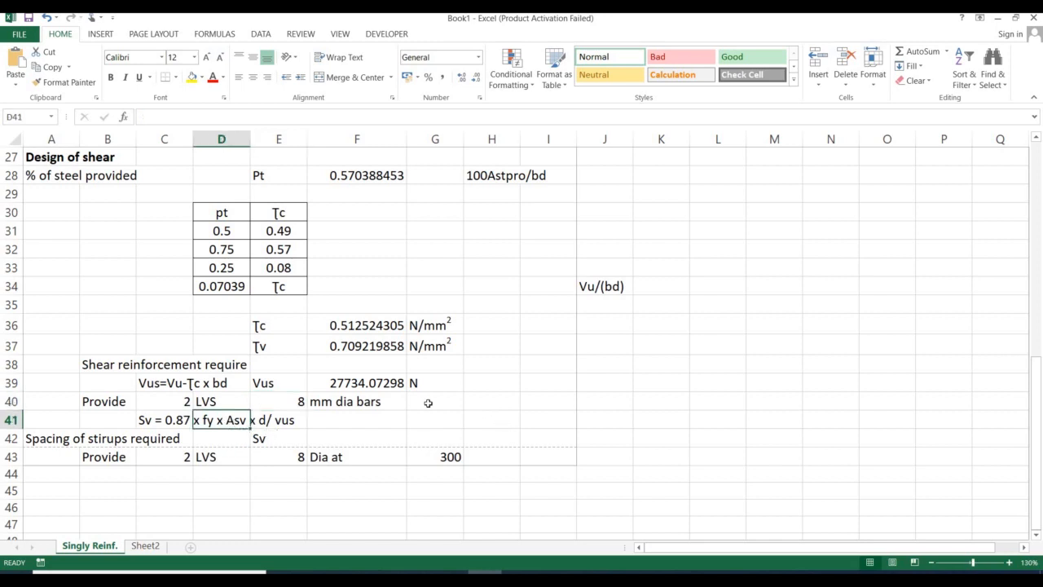
click(286, 401)
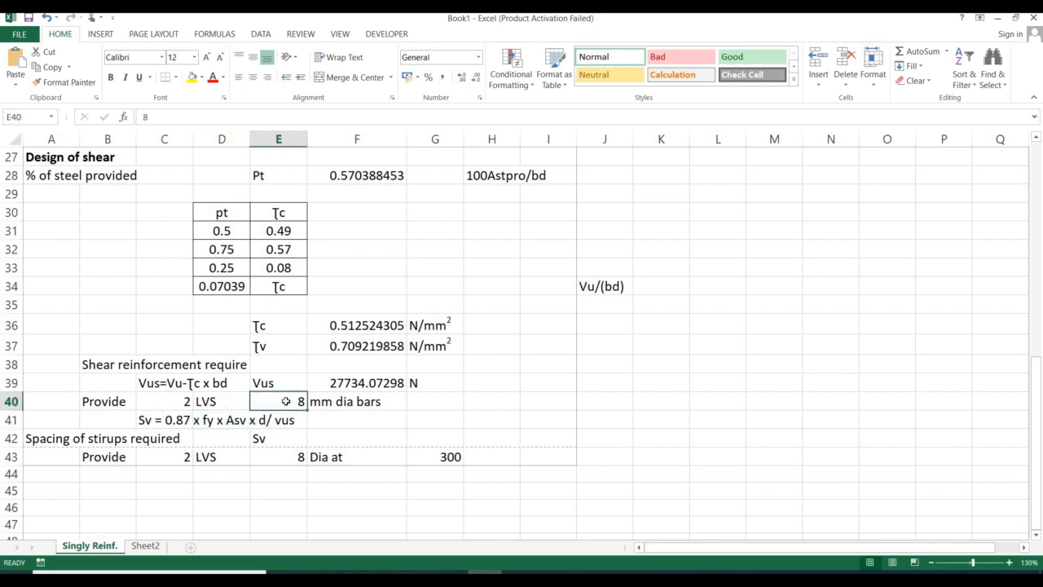
click(163, 400)
click(288, 401)
Begin the stirrup spacing formula in F41 with 0.87, fy and the two-legged stirrup area, as =0.87*F4*(2*PI()/4*E40^2)*
click(353, 422)
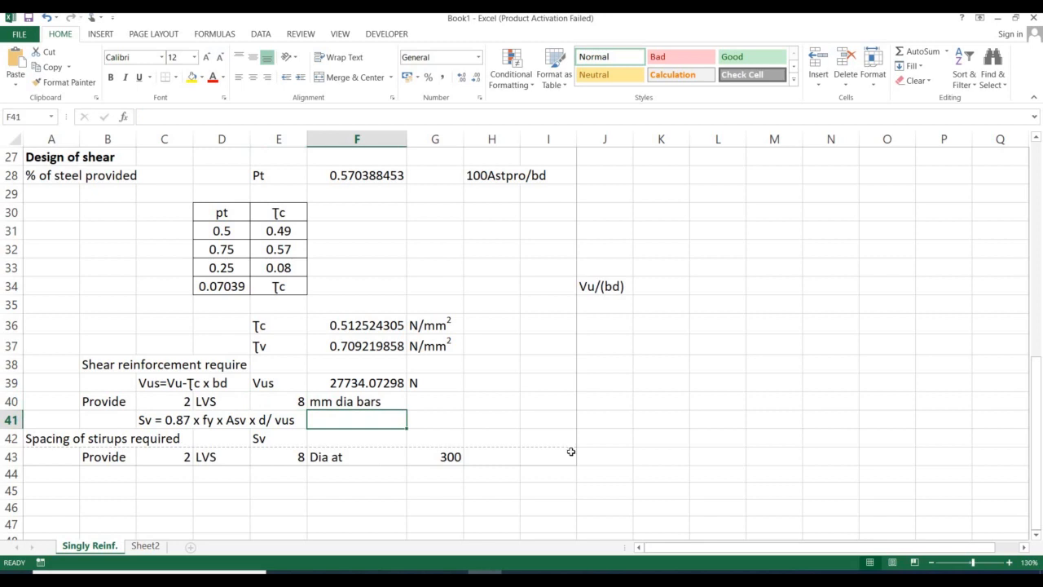
text(=)
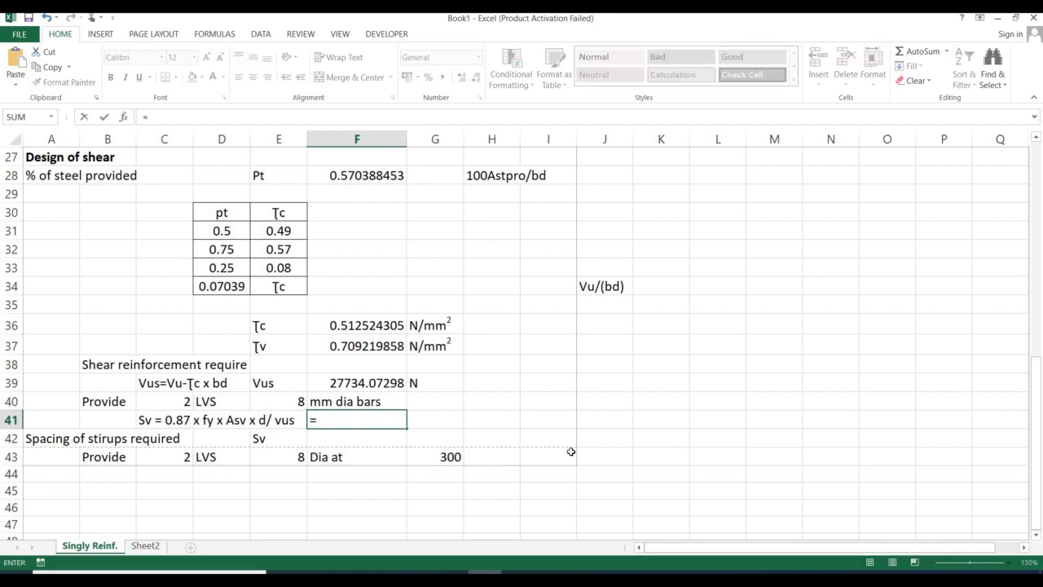
text(0.87*)
scroll(1042, 420, up, 9)
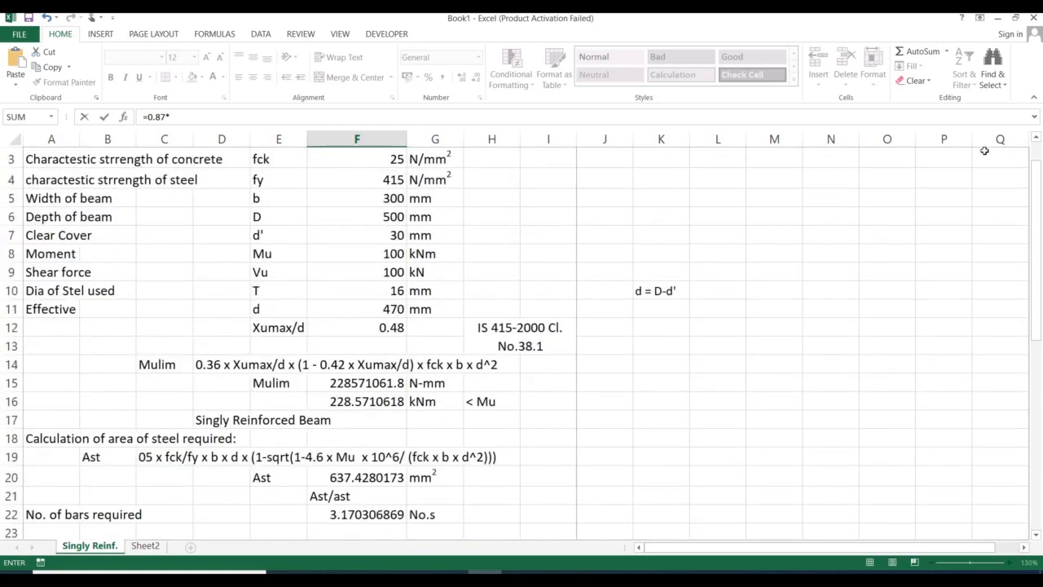
click(363, 218)
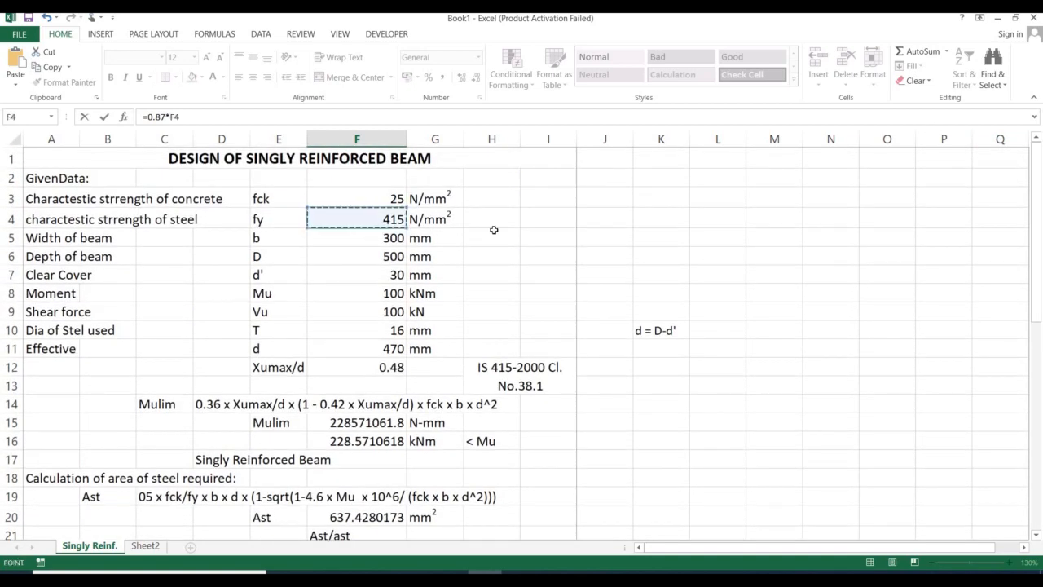
scroll(494, 229, down, 5)
scroll(493, 230, down, 3)
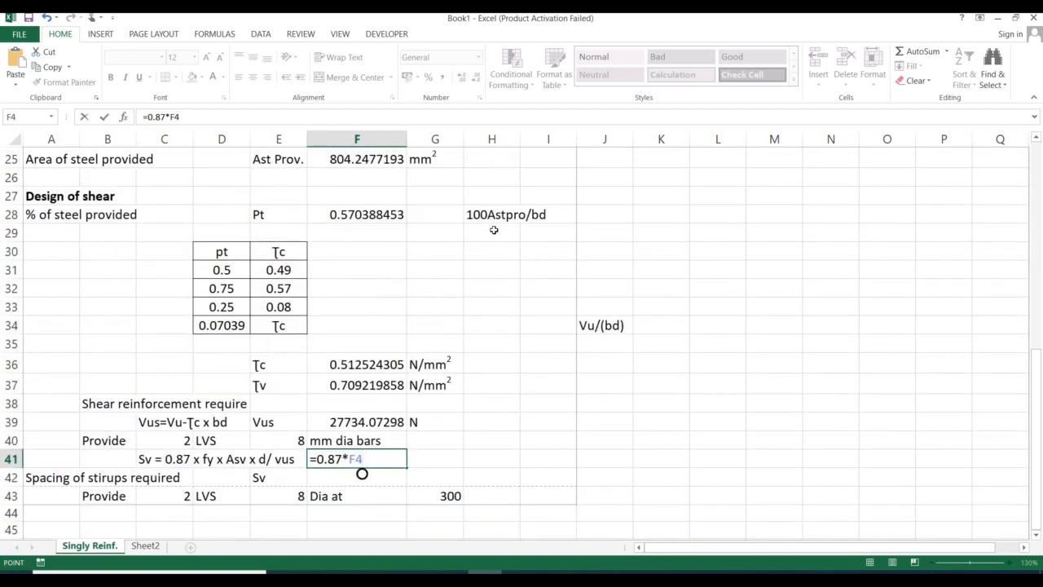
text(*(2*PI())
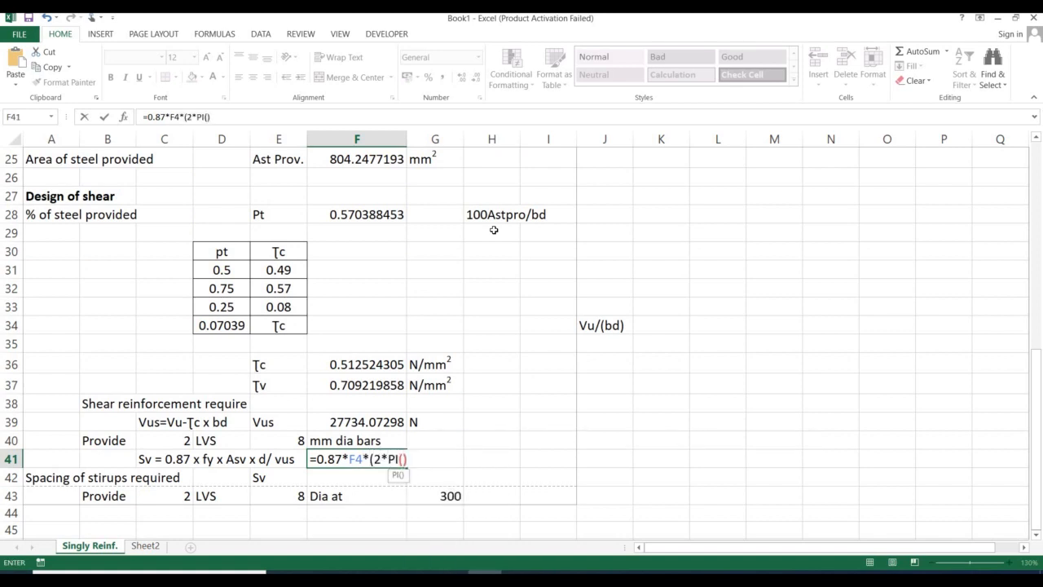
text(/4*)
click(278, 440)
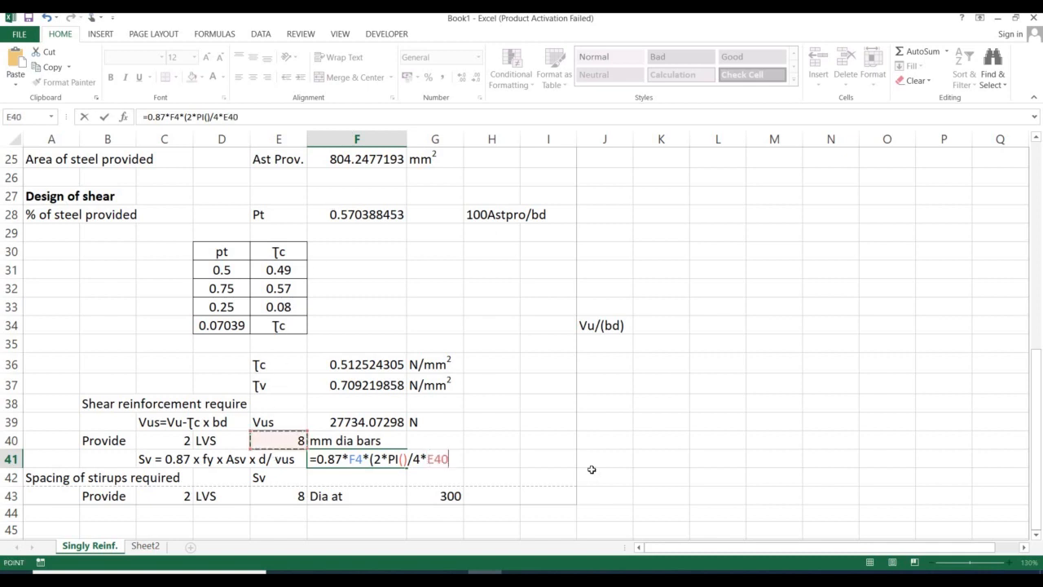
text(^2)*)
Complete the F41 spacing formula with d and Vus, giving =0.87*F4*(2*PI()/4*E40^2)*F11/F39
scroll(426, 302, up, 6)
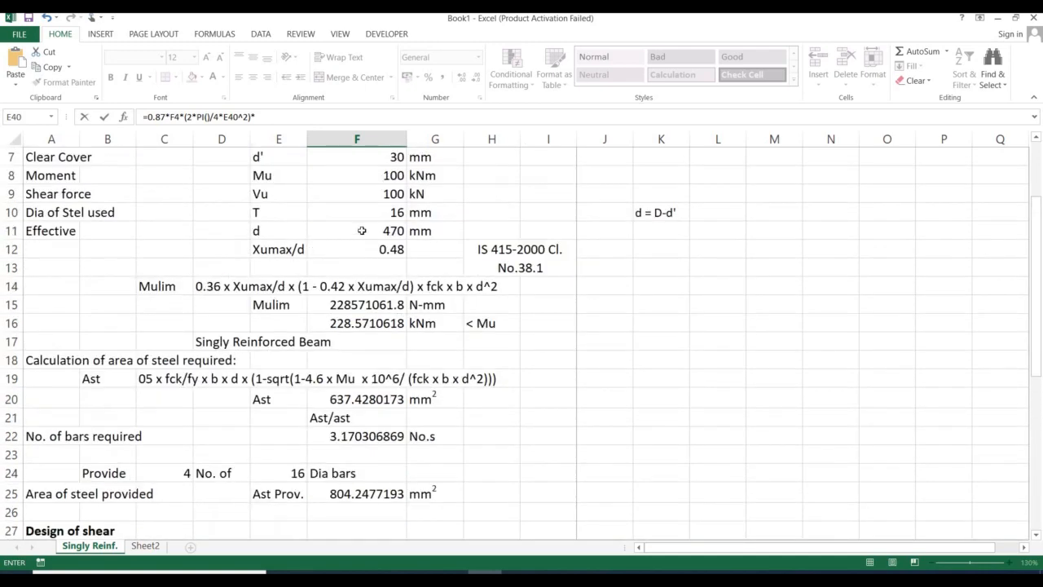
click(362, 231)
scroll(497, 248, down, 7)
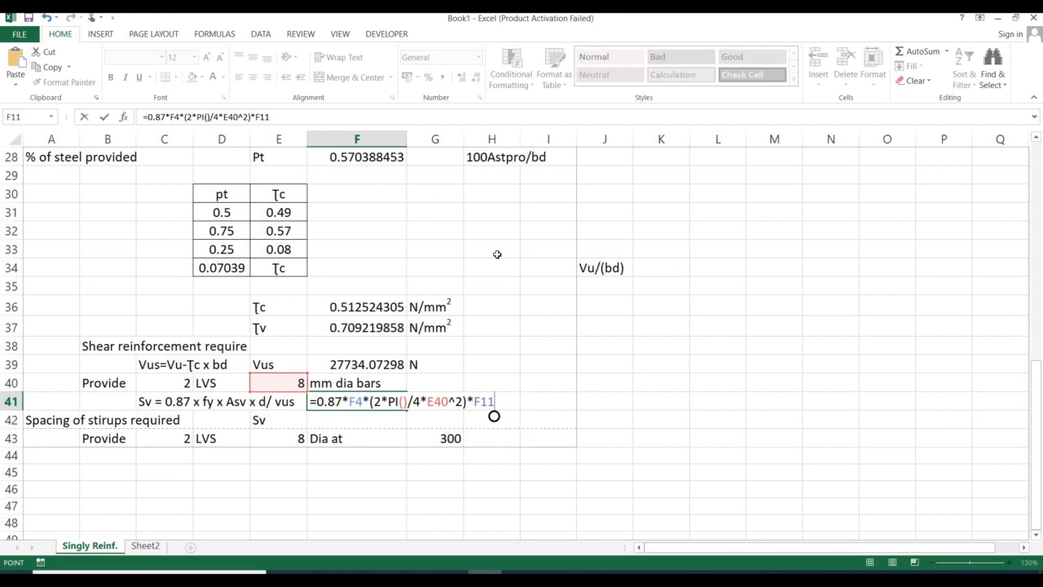
text(/)
click(356, 361)
key(Return)
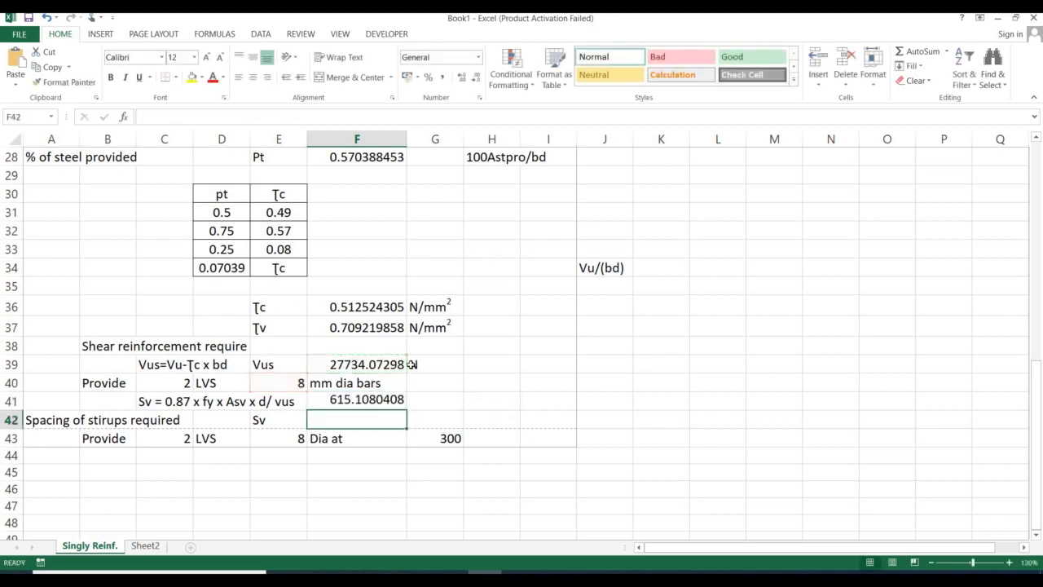
Add the unit mm in G41 beside the calculated stirrup spacing and reselect F41
key(Up)
key(Right)
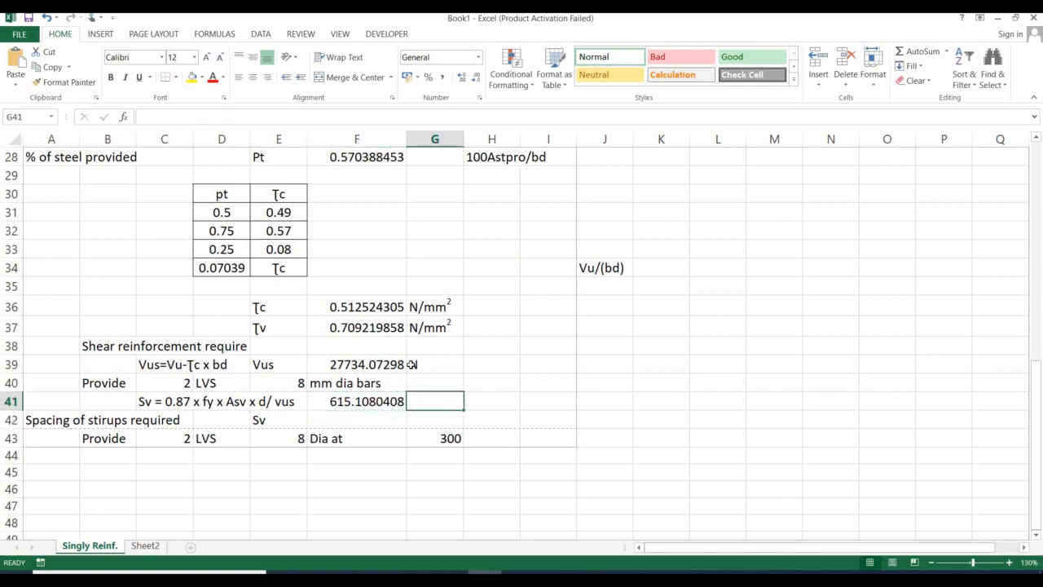
text(mm)
key(Return)
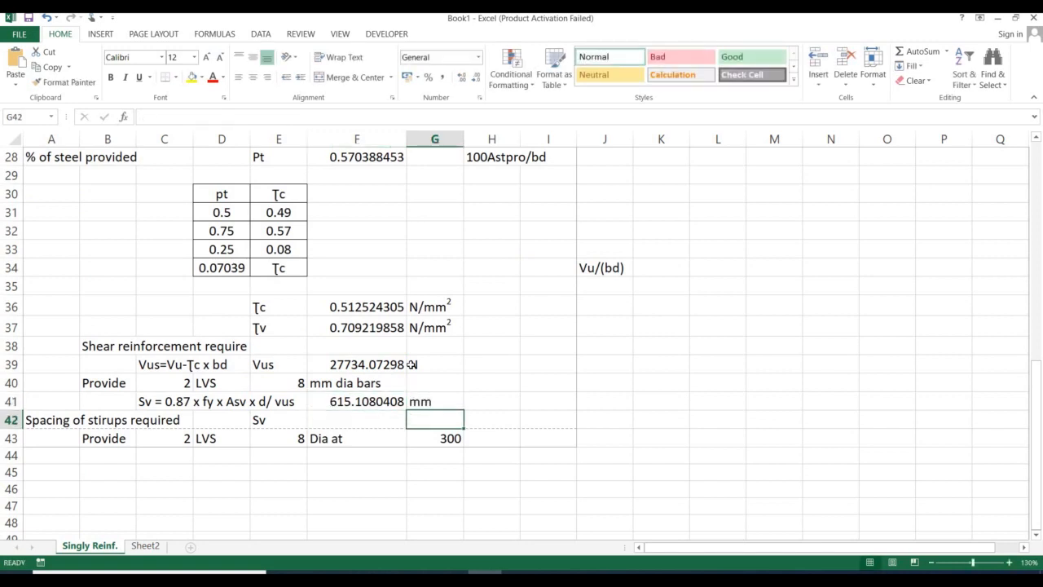
key(Down)
key(Up)
key(Up)
key(Left)
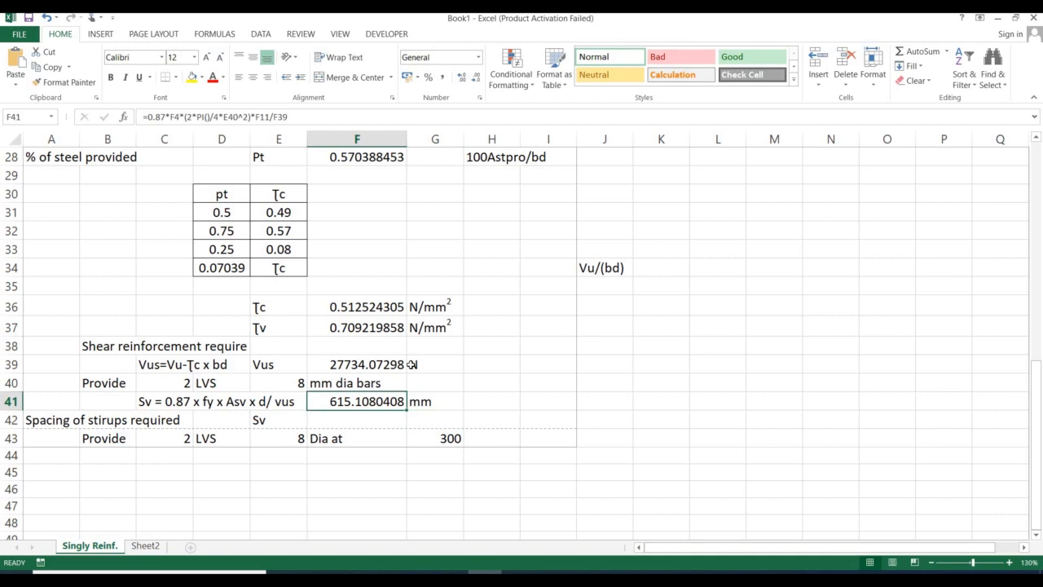
Check the provided stirrup spacing formula in G43, =MIN(F42, 300, 0.7*F11), against the required spacing in F42
key(Down)
key(Up)
key(Down)
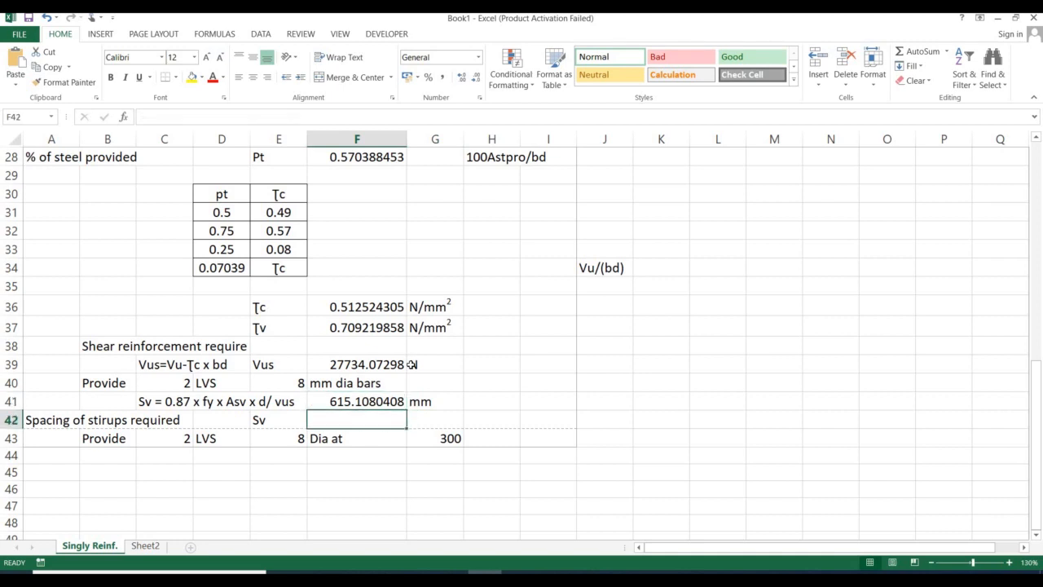
key(Down)
key(Right)
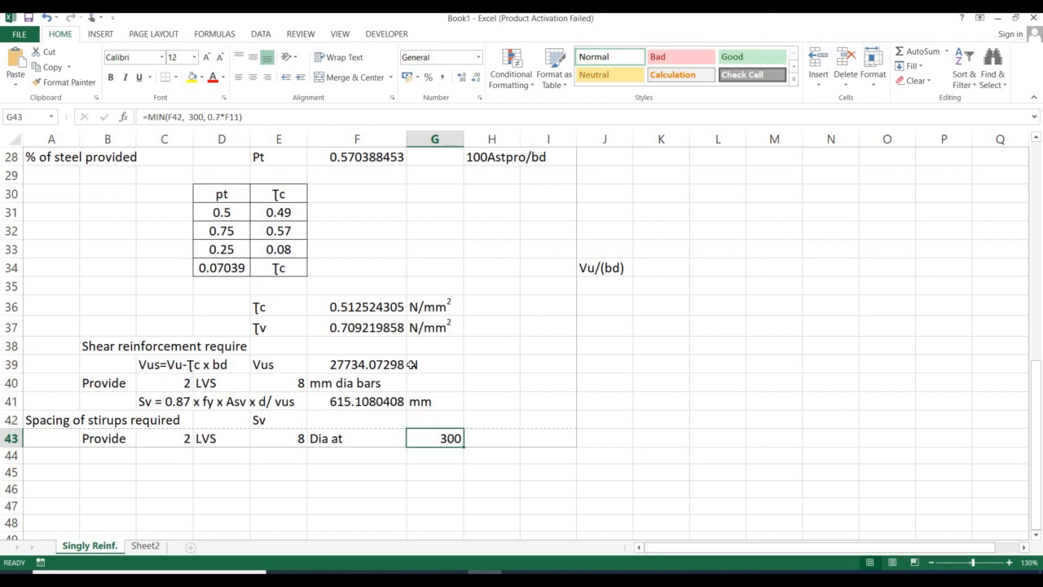
scroll(416, 358, down, 2)
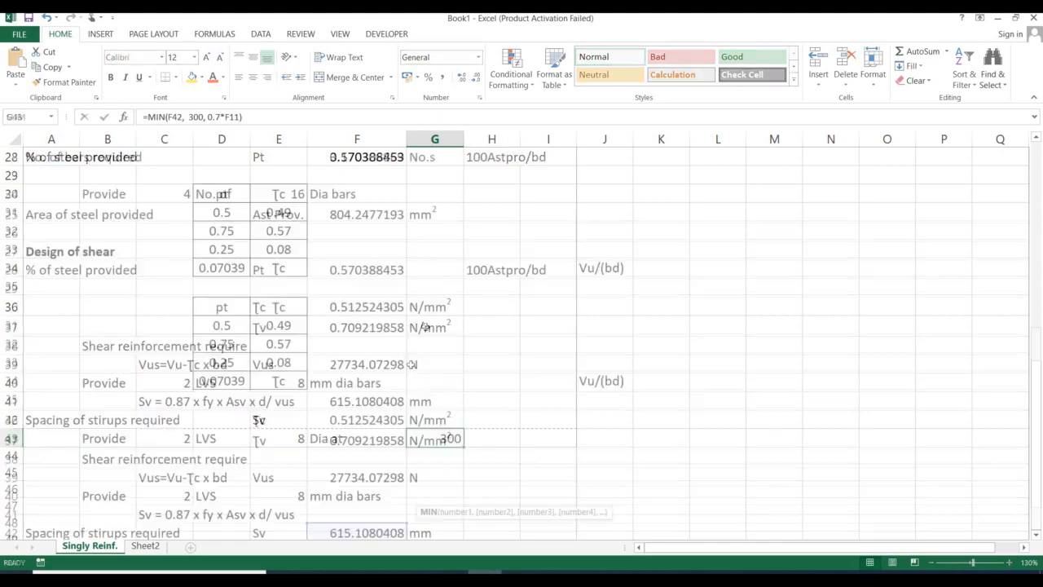
double_click(423, 334)
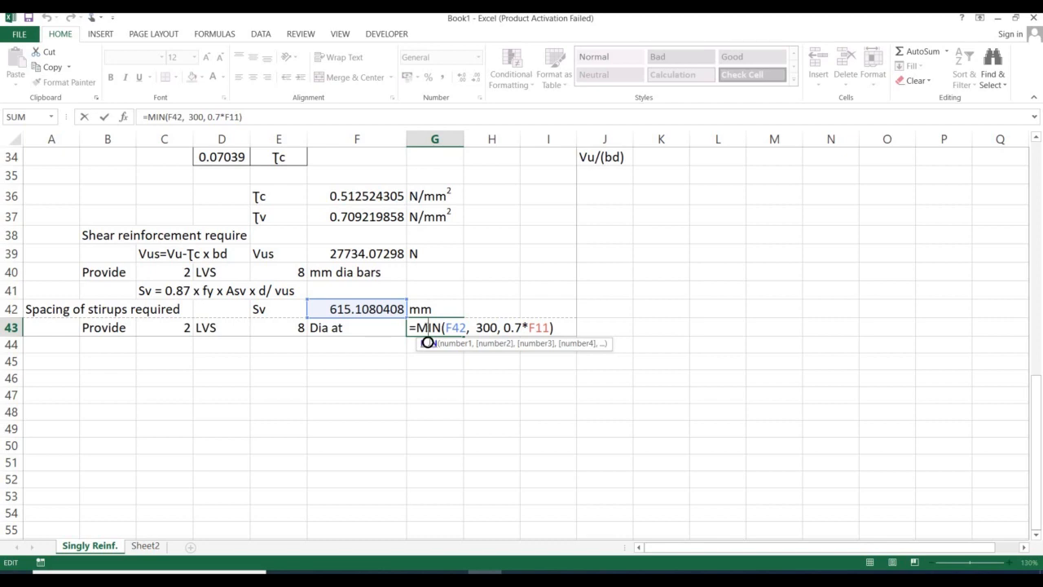
key(Return)
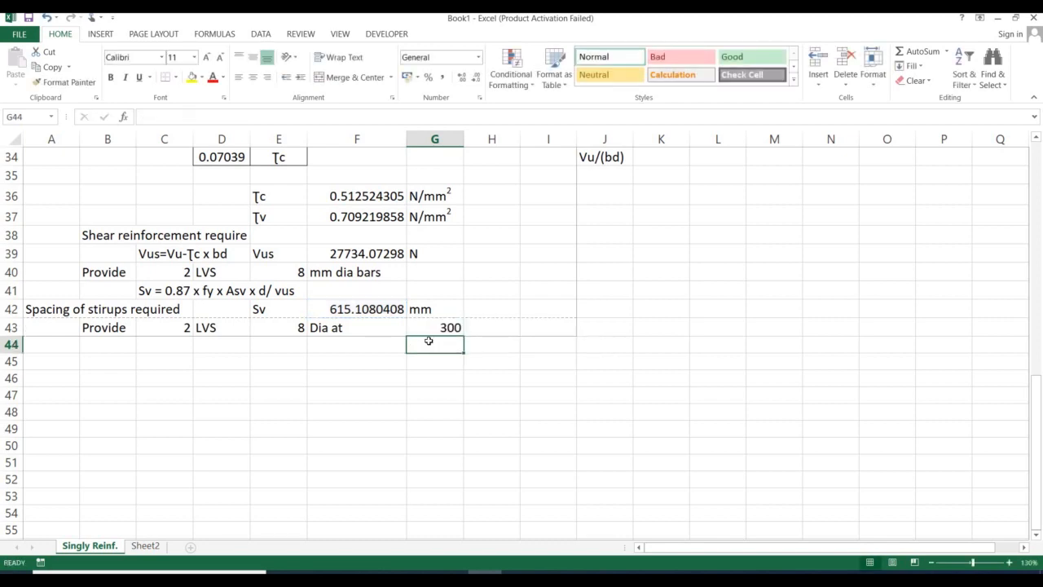
key(Up)
key(Up)
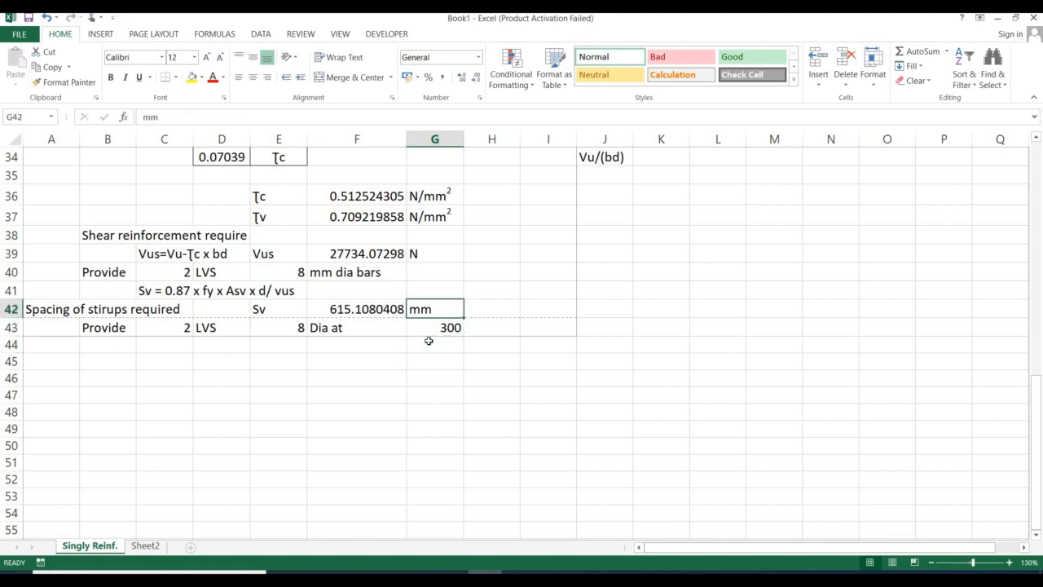
key(Down)
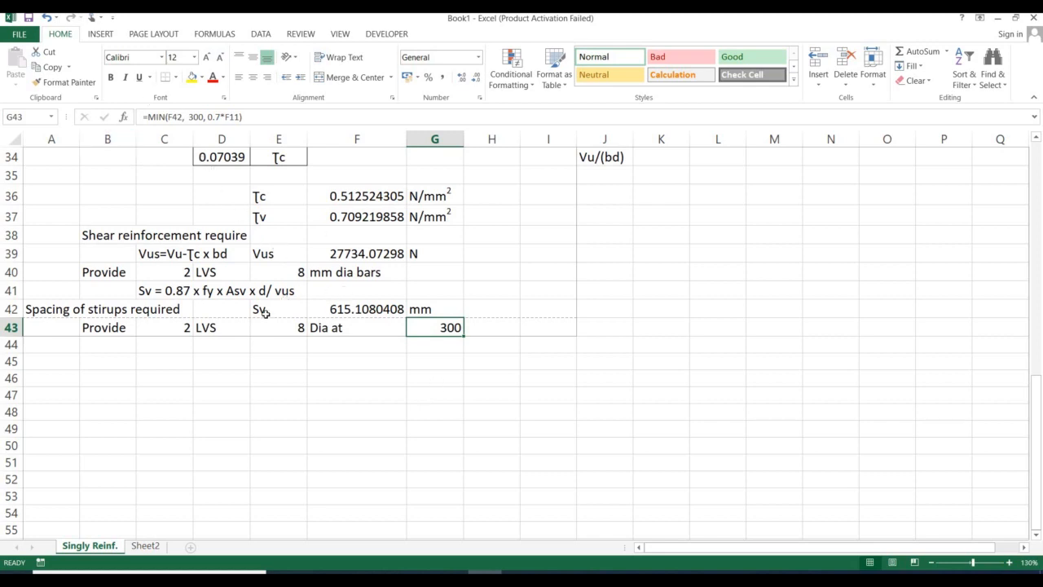
Set the moment Mu in F8 to 150 kNm in the given data
scroll(260, 322, up, 1)
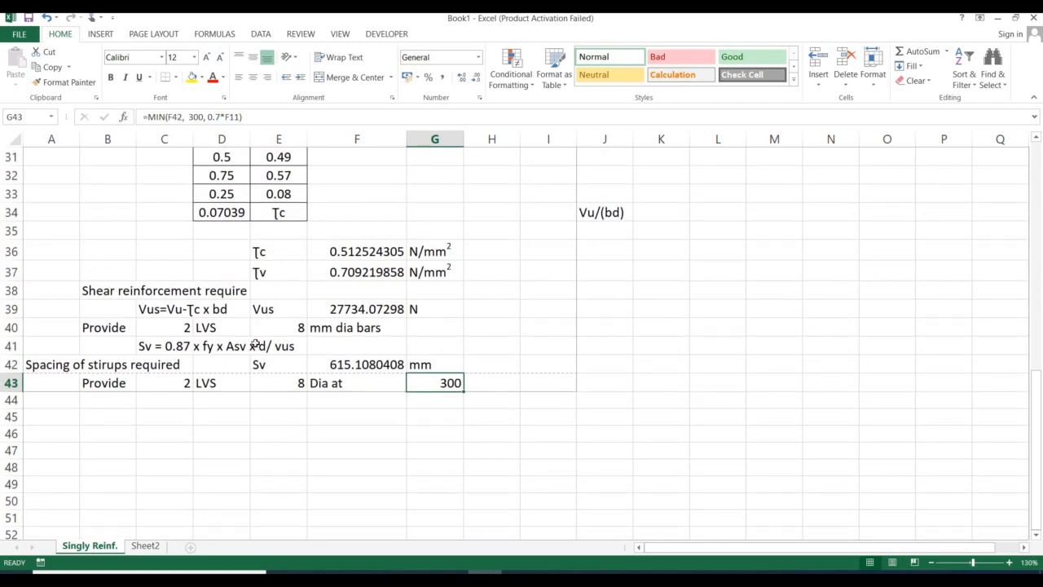
scroll(256, 343, up, 8)
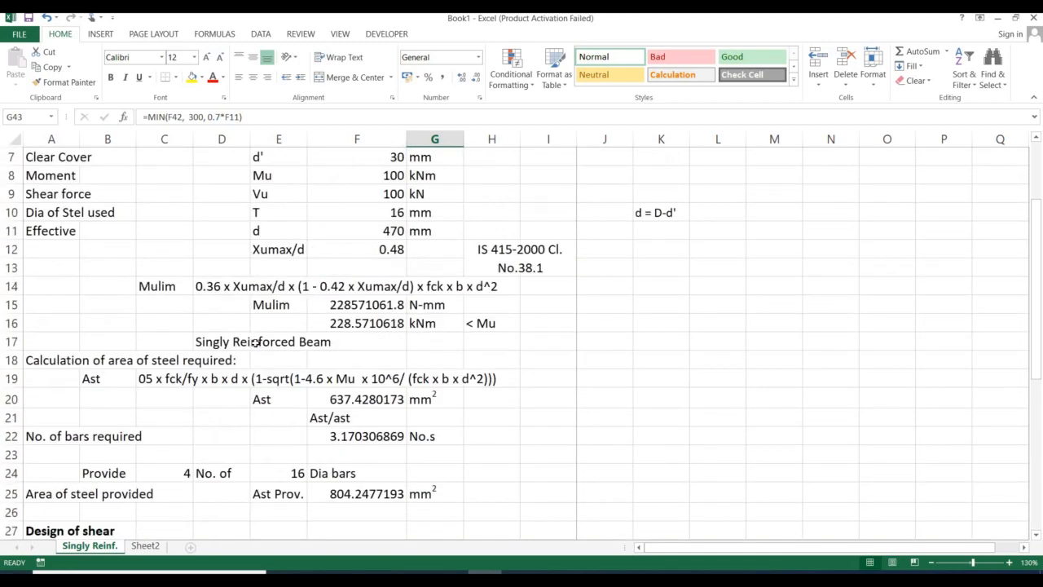
scroll(255, 343, down, 6)
scroll(256, 343, up, 8)
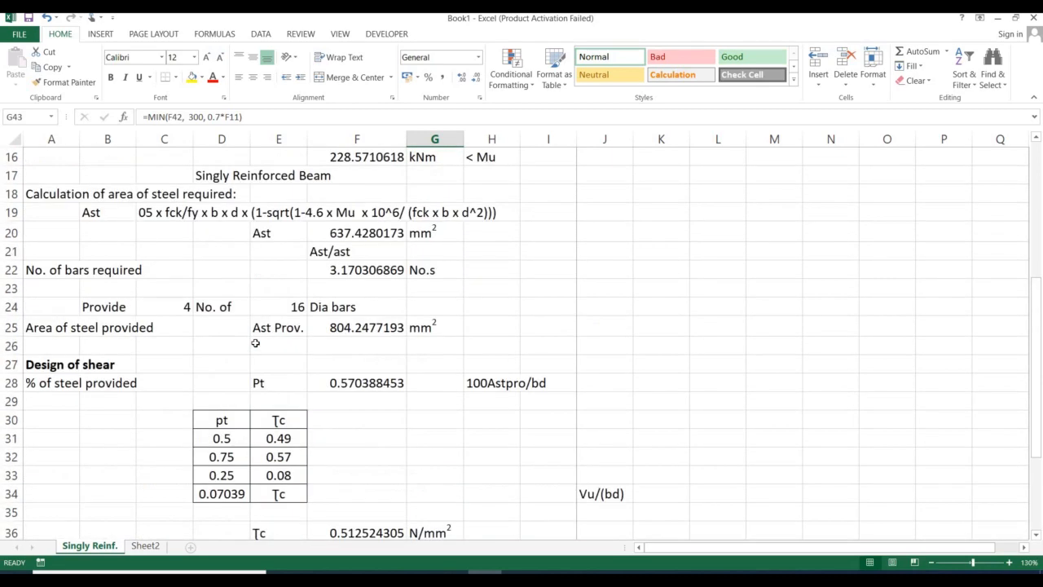
scroll(256, 345, down, 5)
scroll(256, 343, up, 4)
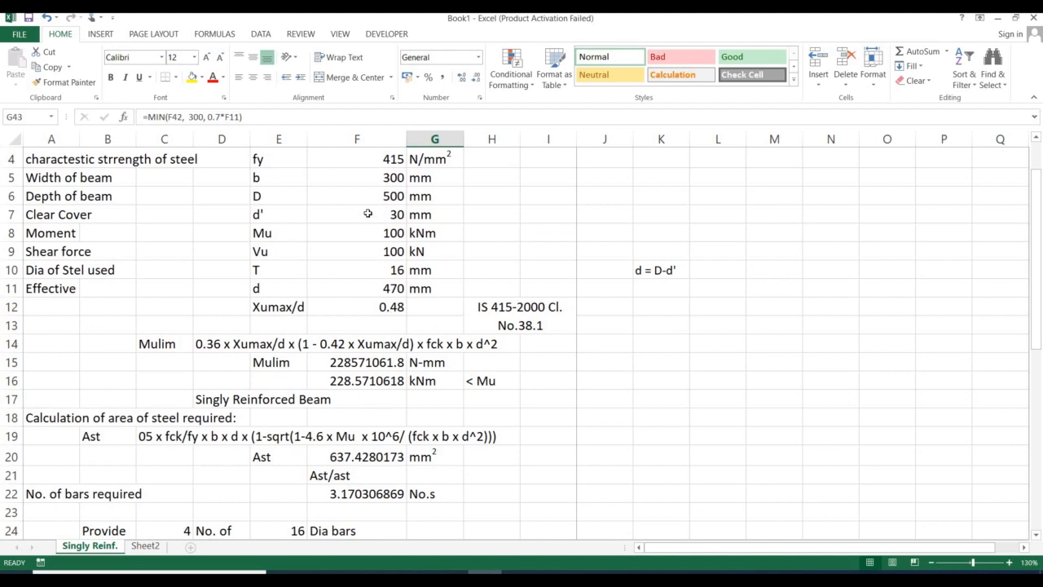
click(380, 240)
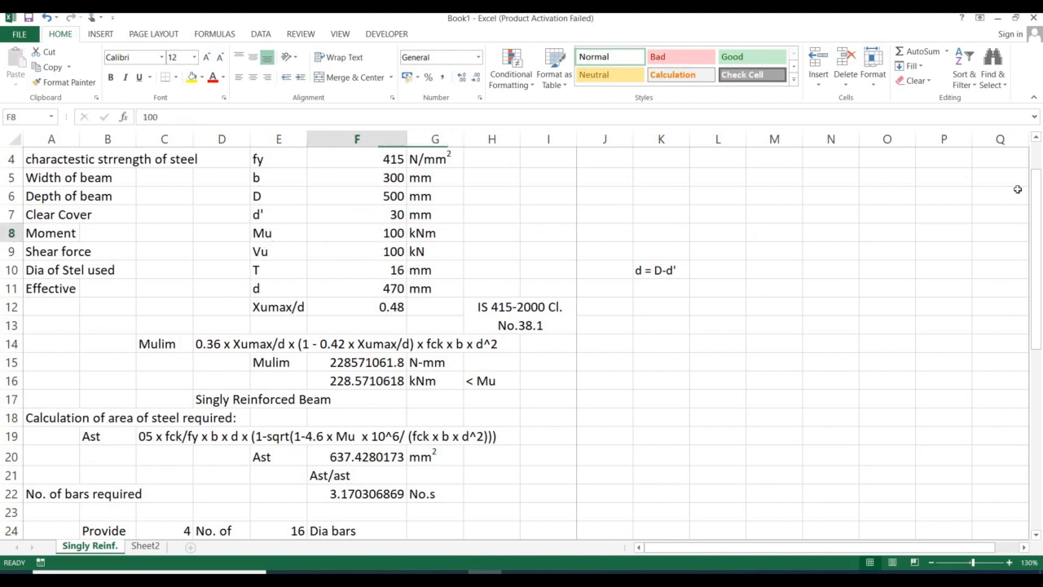
text(150)
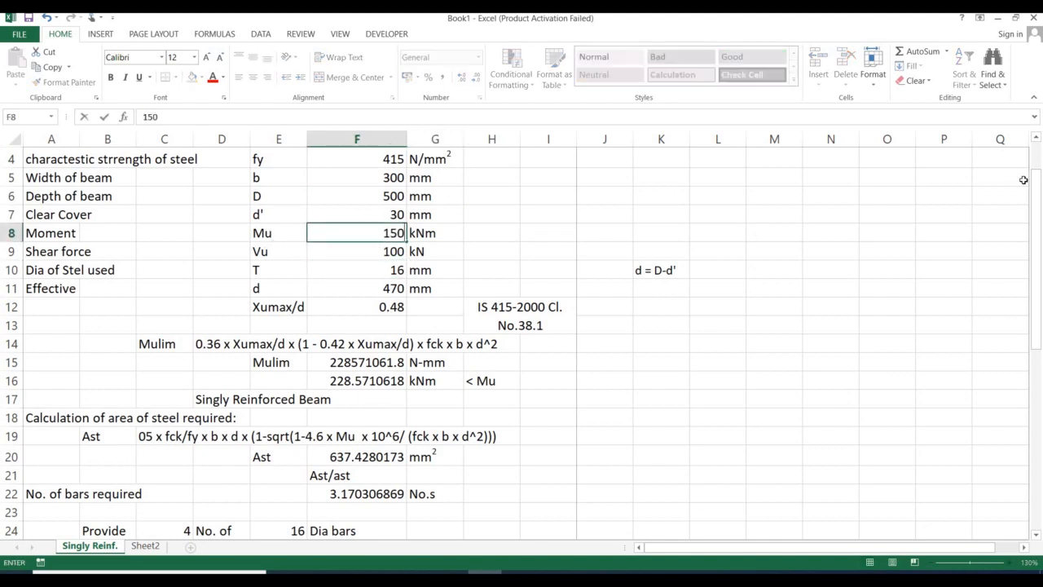
key(Return)
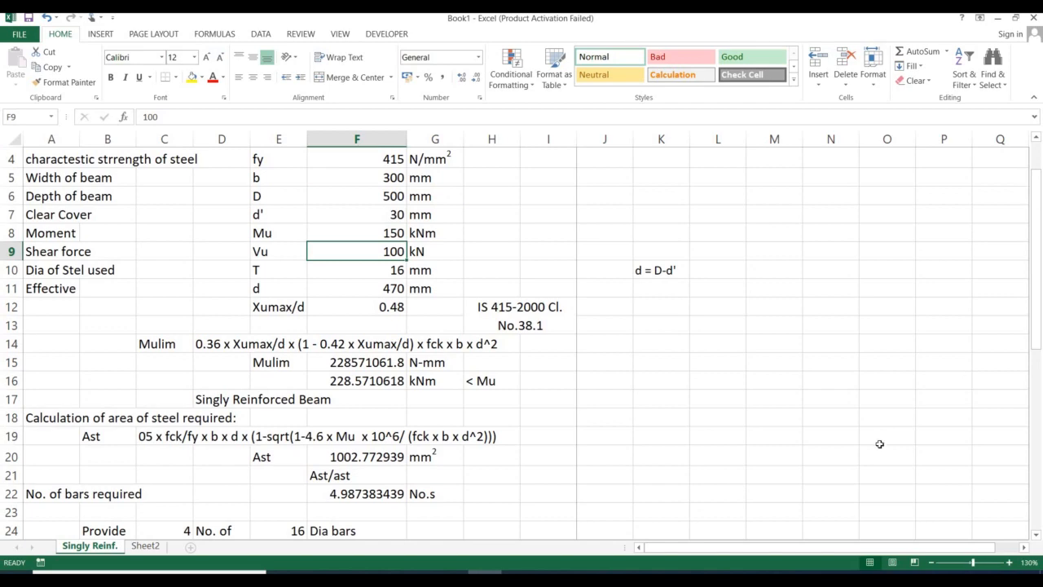
Check the limiting moment and bars required for the new moment, and set the number of bars provided in C24 to 5
scroll(326, 344, down, 3)
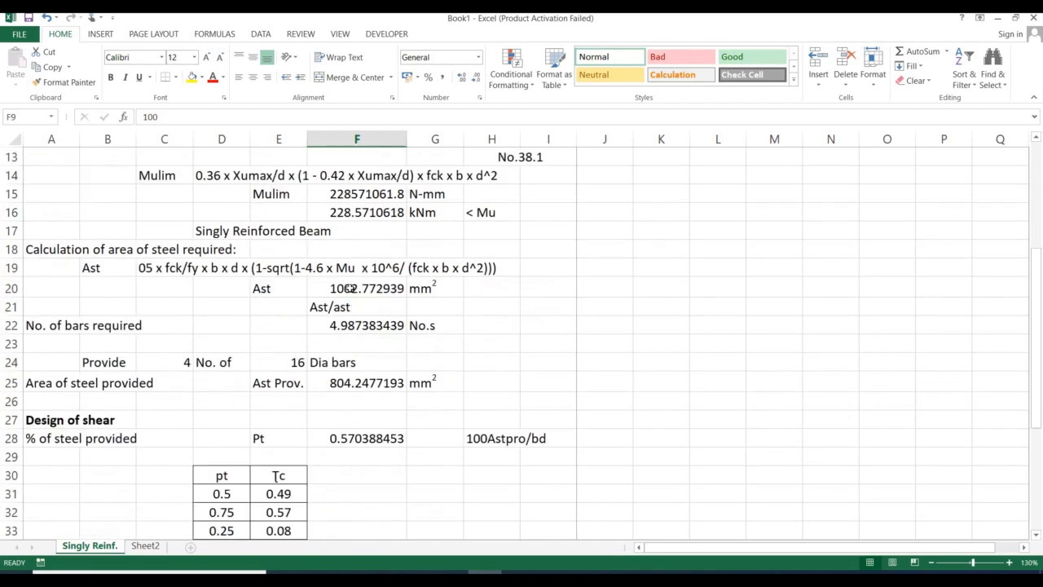
scroll(355, 265, up, 3)
drag(377, 377, 448, 377)
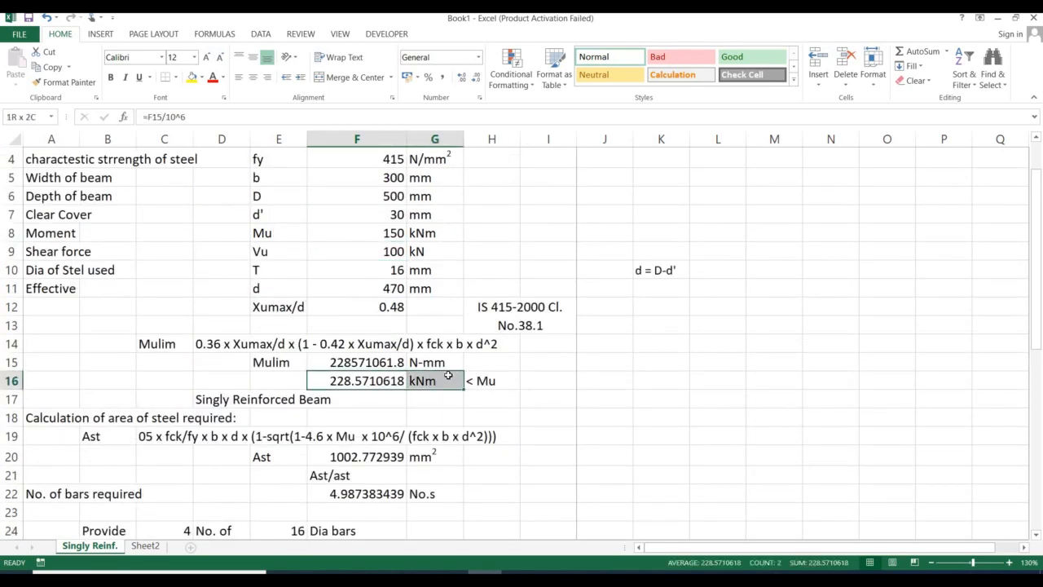
click(189, 399)
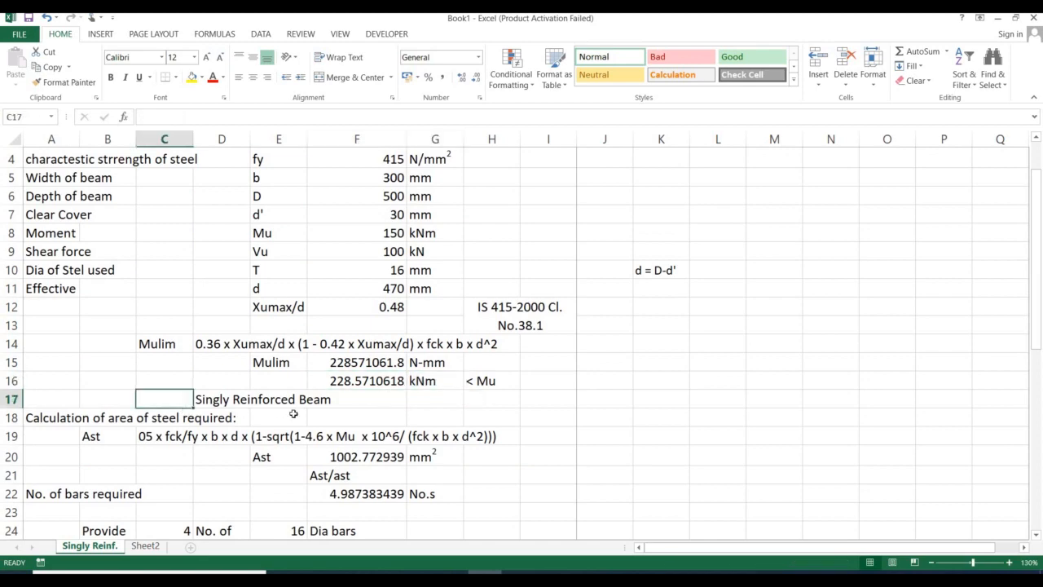
scroll(189, 399, down, 2)
click(342, 381)
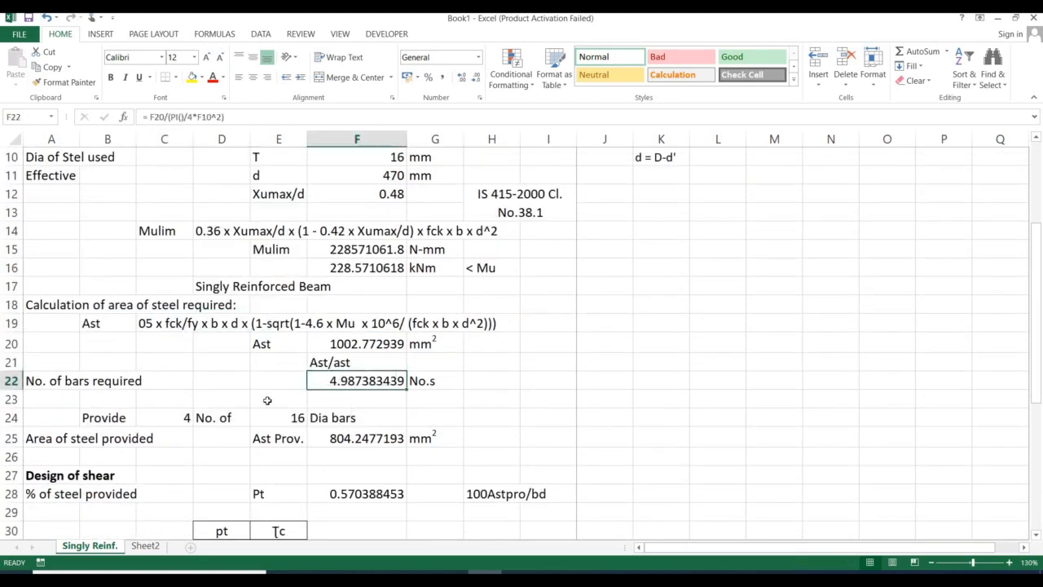
click(171, 417)
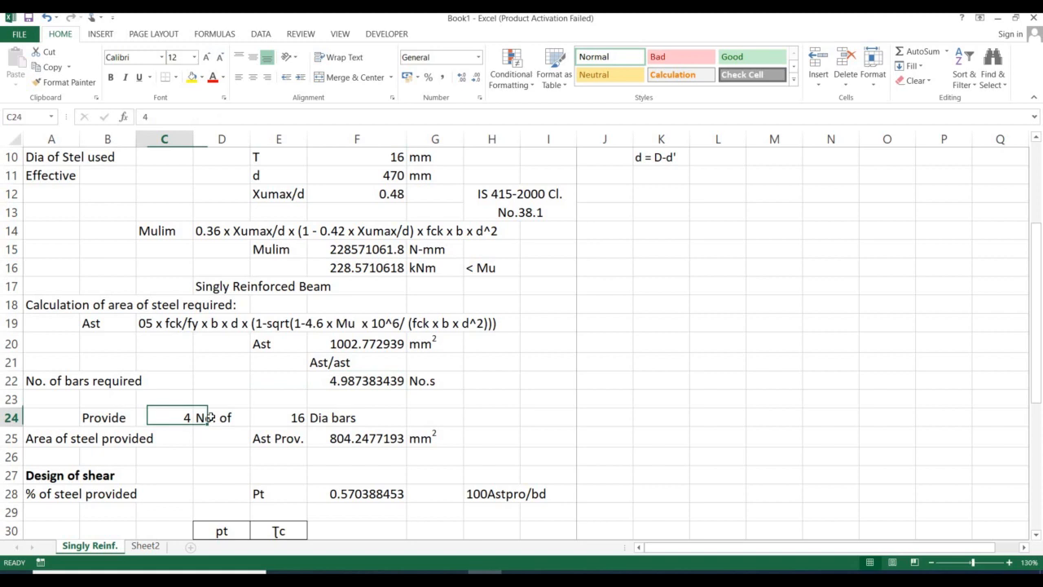
click(342, 382)
click(168, 418)
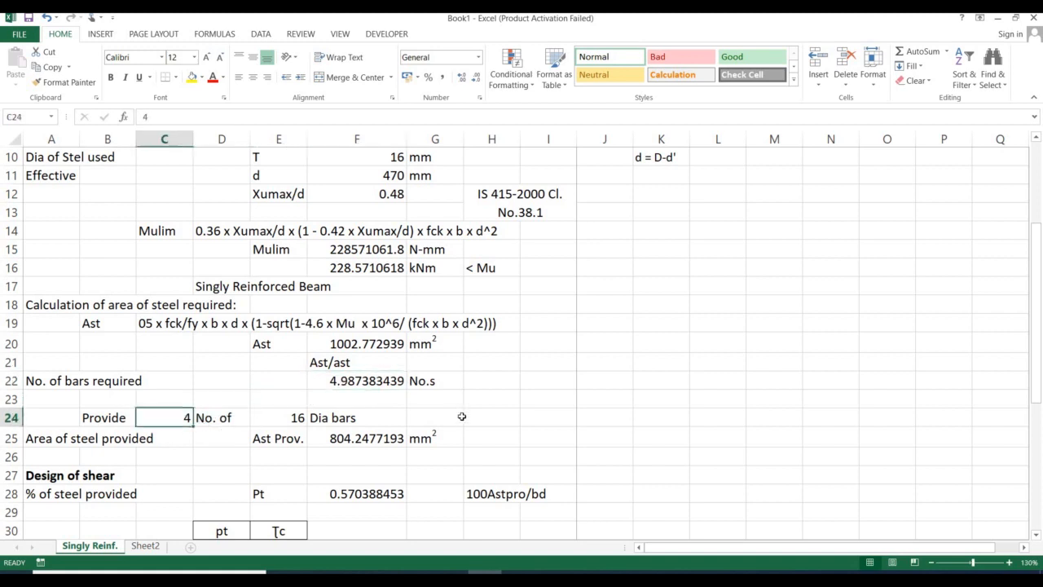
text(5)
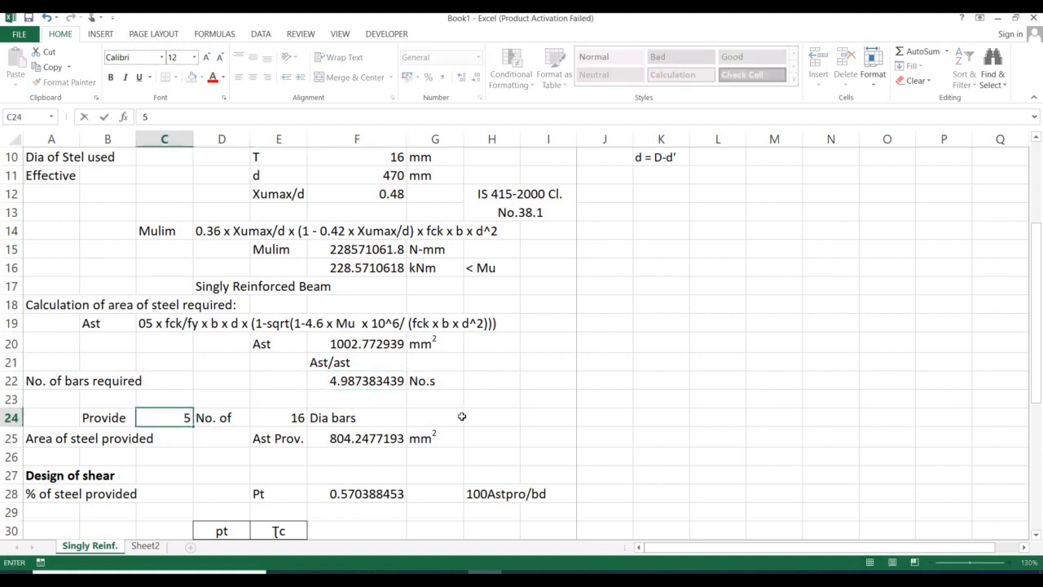
key(Return)
Examine the recalculated shear design, from Pt in F28 and the pt table to Tc, Tv and the stirrup spacing in F42
scroll(383, 390, down, 3)
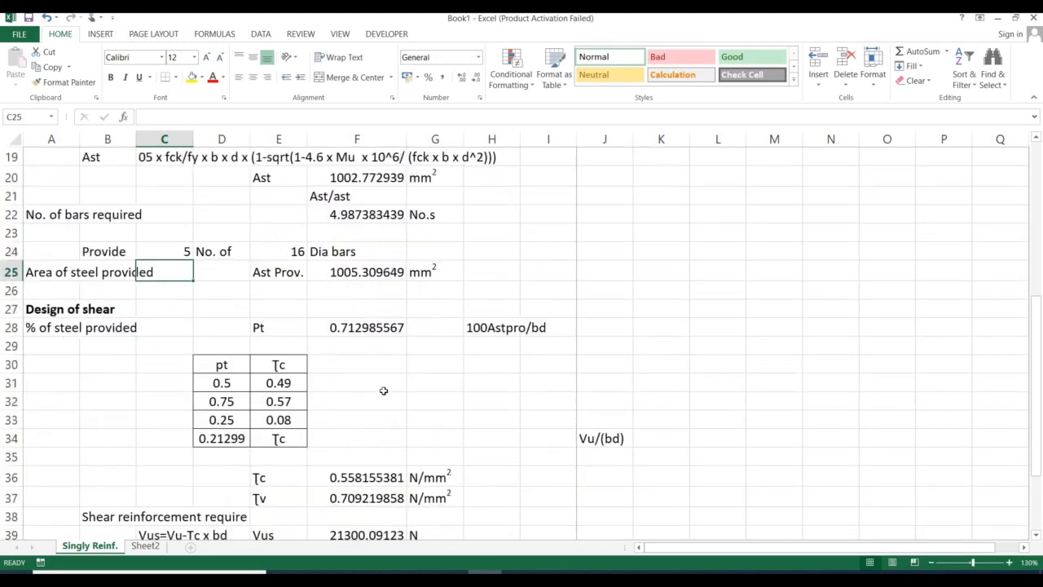
click(352, 327)
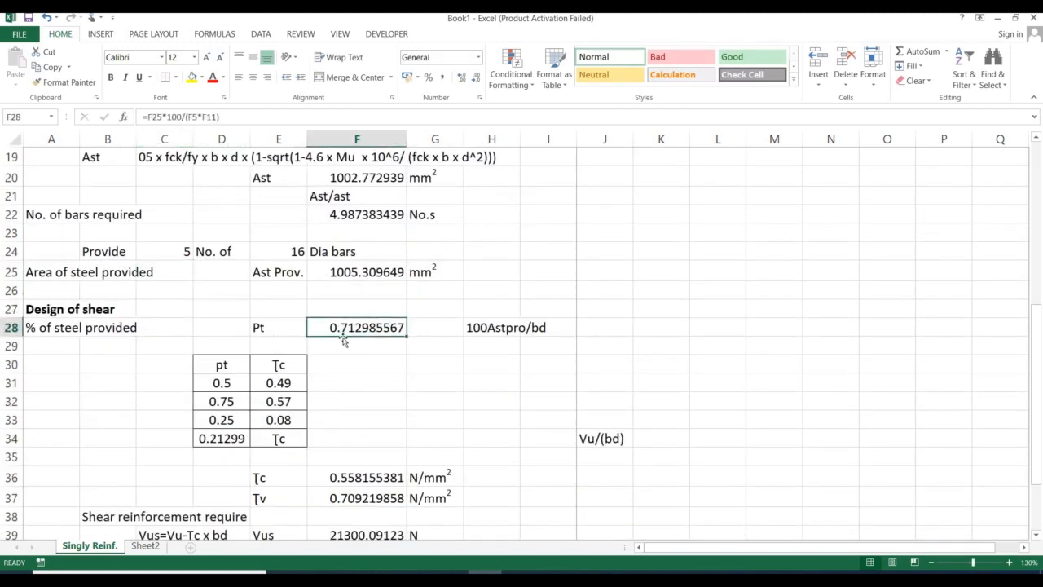
click(225, 396)
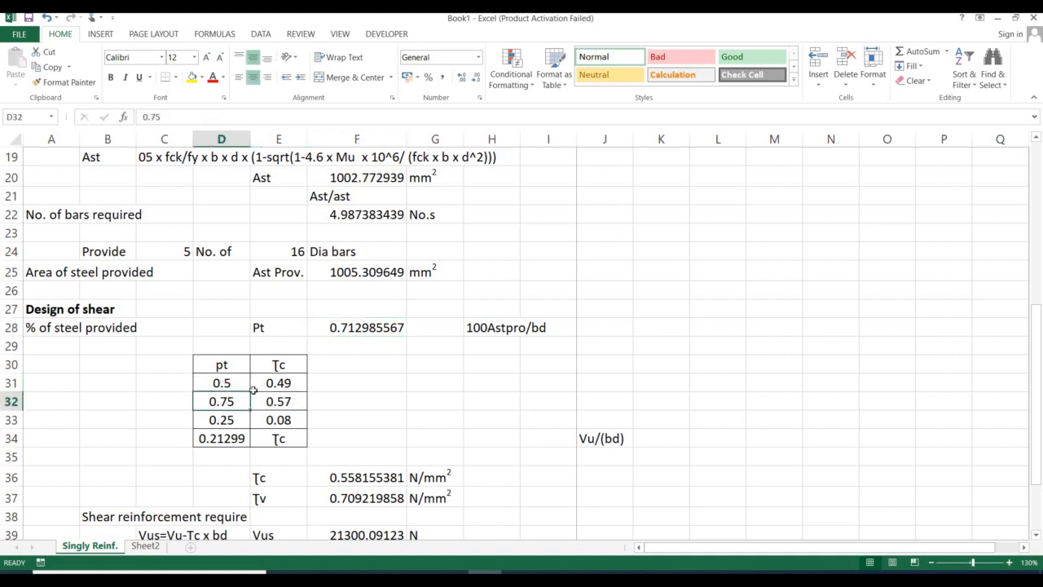
click(364, 477)
scroll(335, 384, down, 2)
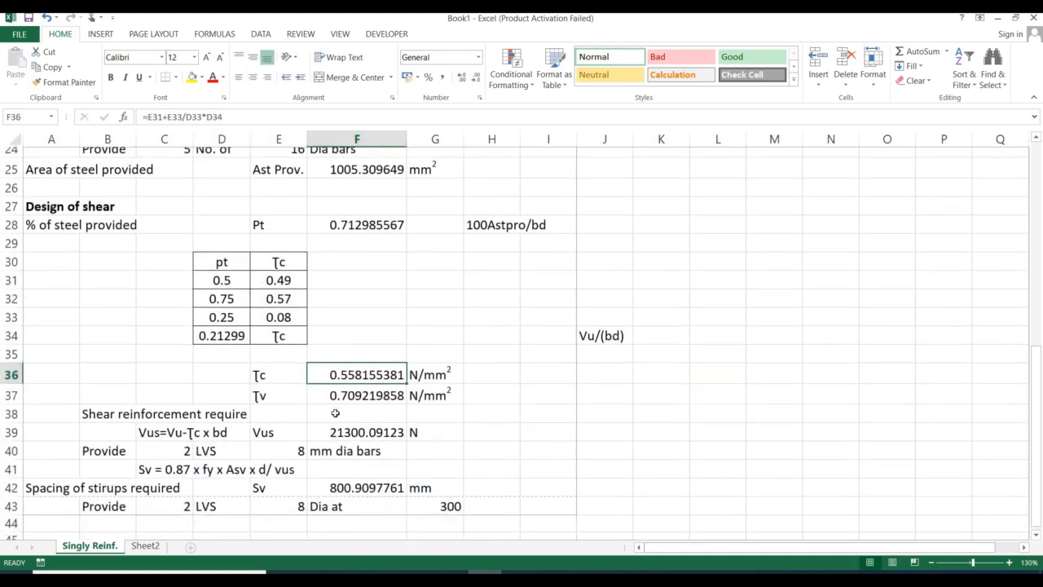
click(336, 386)
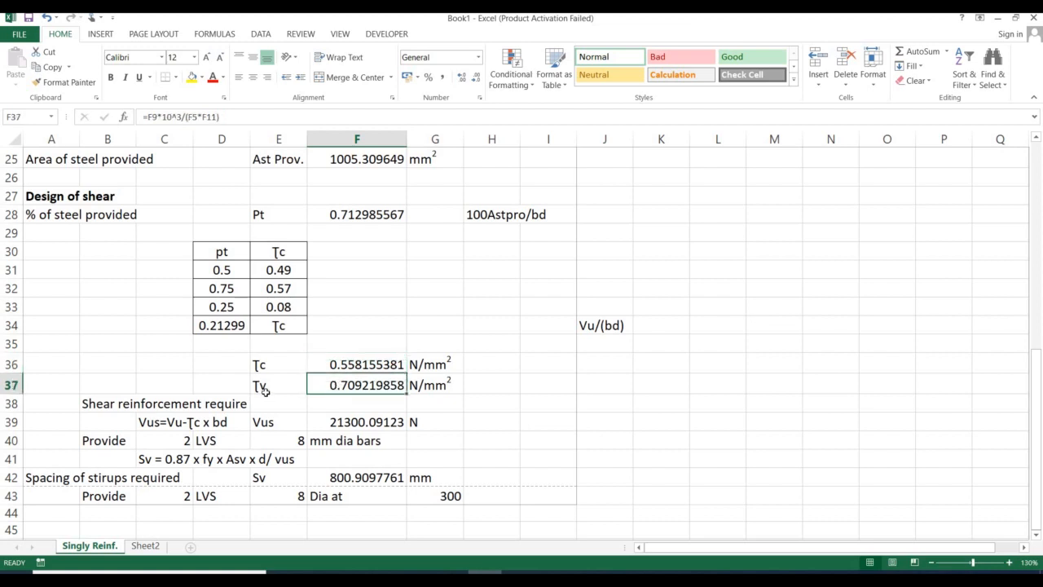
scroll(383, 384, down, 2)
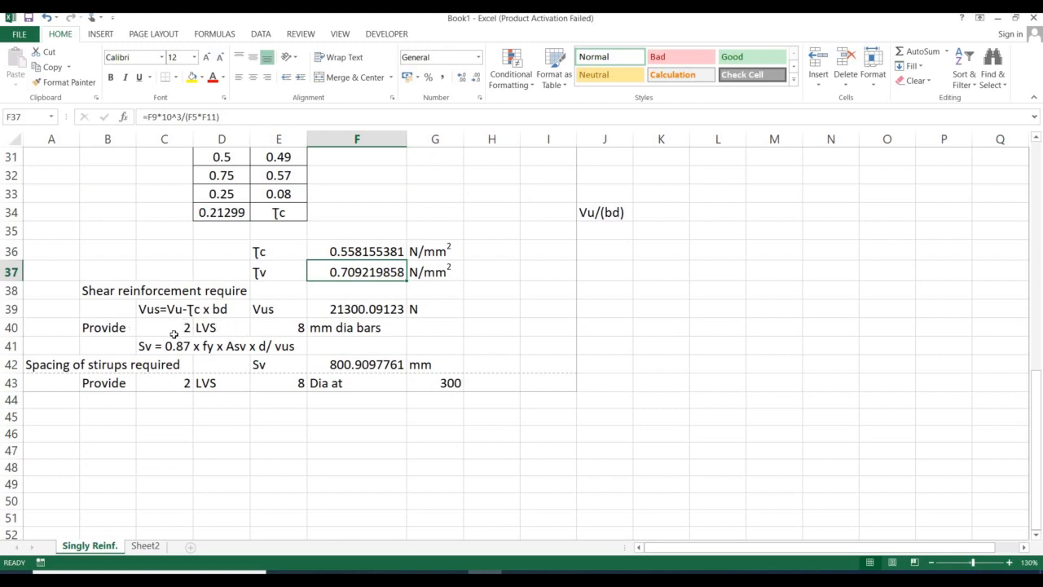
click(371, 367)
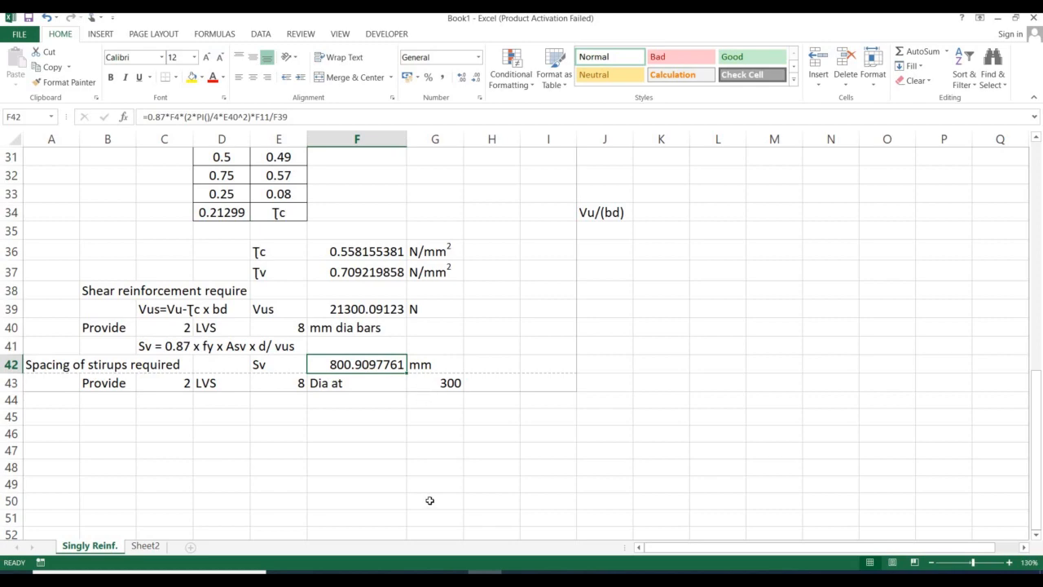
scroll(430, 499, up, 5)
scroll(430, 499, up, 5)
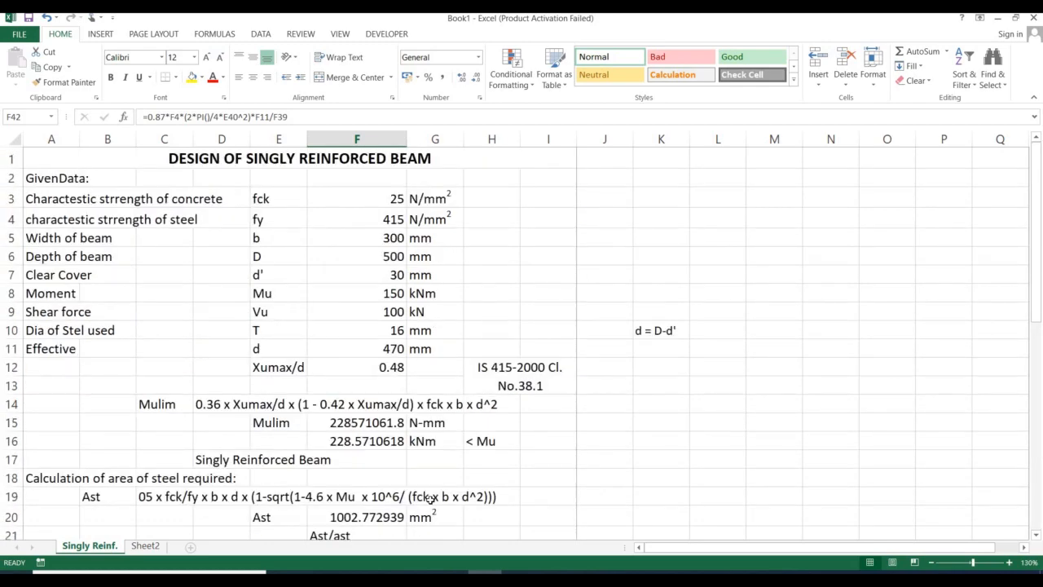
scroll(430, 499, down, 12)
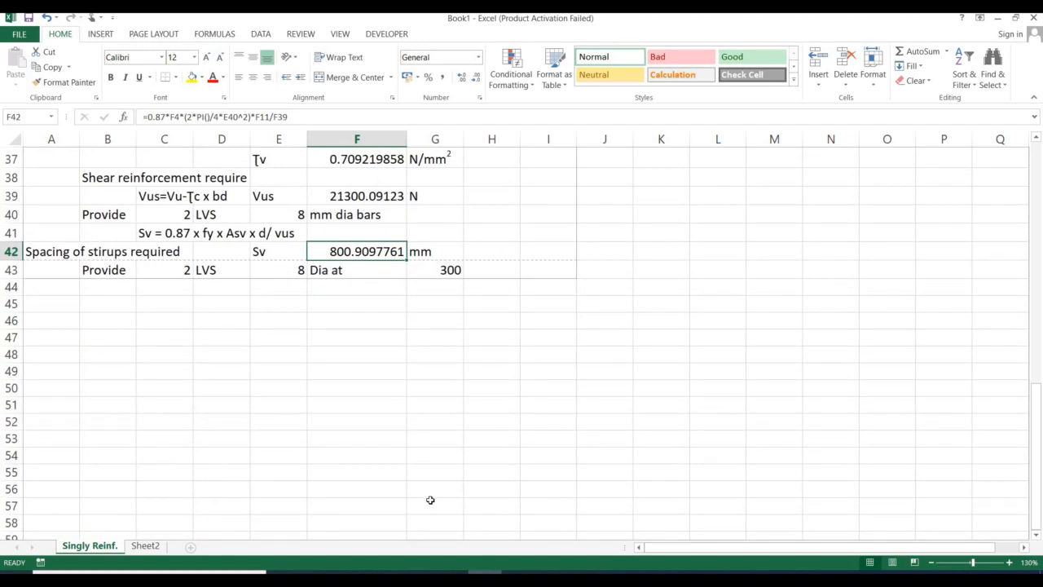
mouse_move(485, 573)
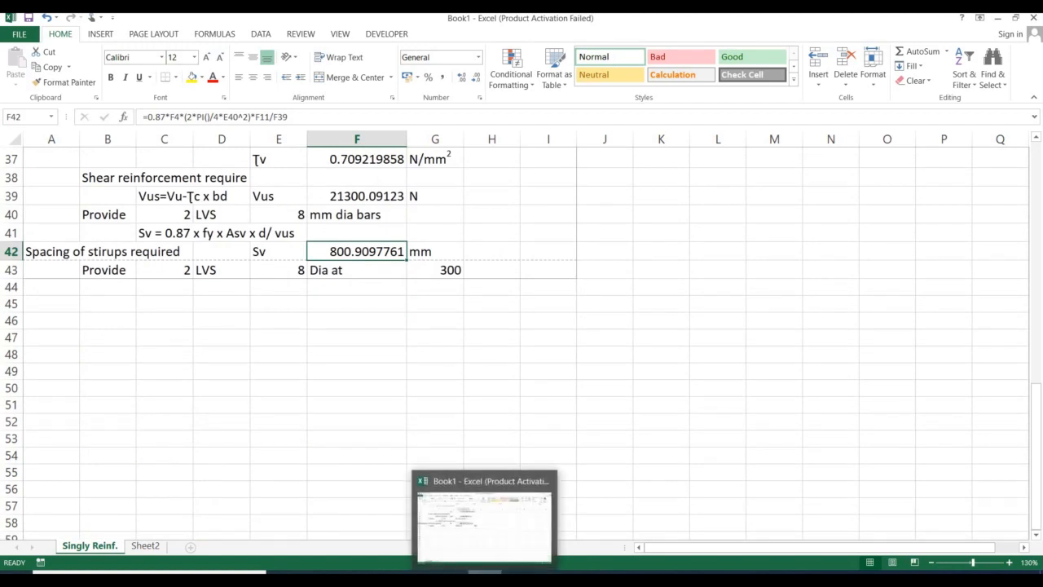